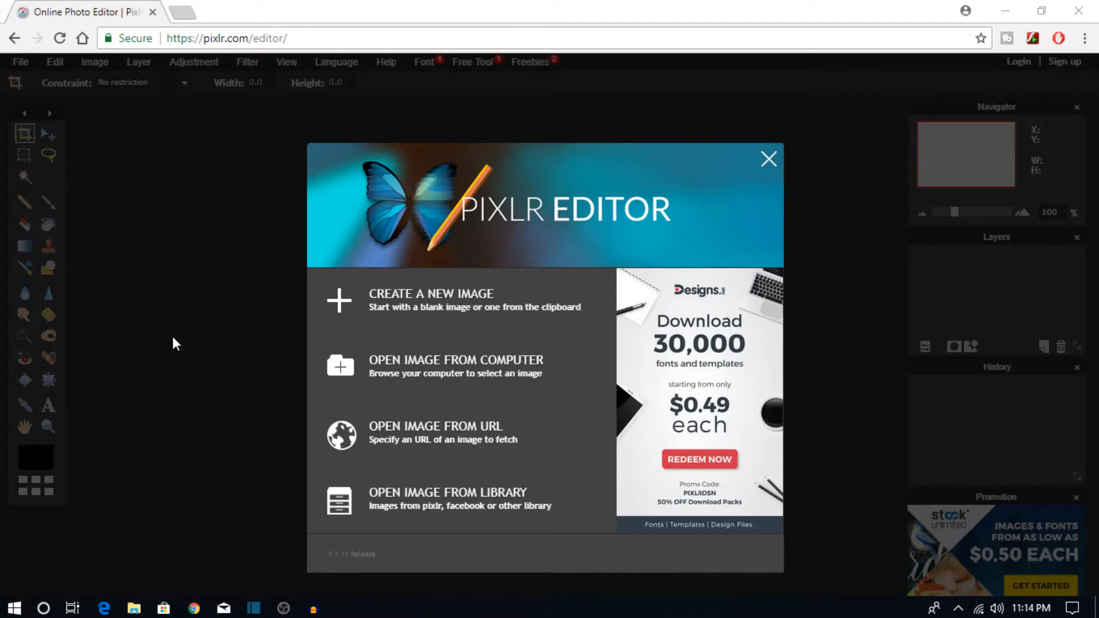
Step: Create a new transparent image named Tutorial, 1280 px wide and 720 px high
{"action": "left_click", "coordinate": [435, 312]}
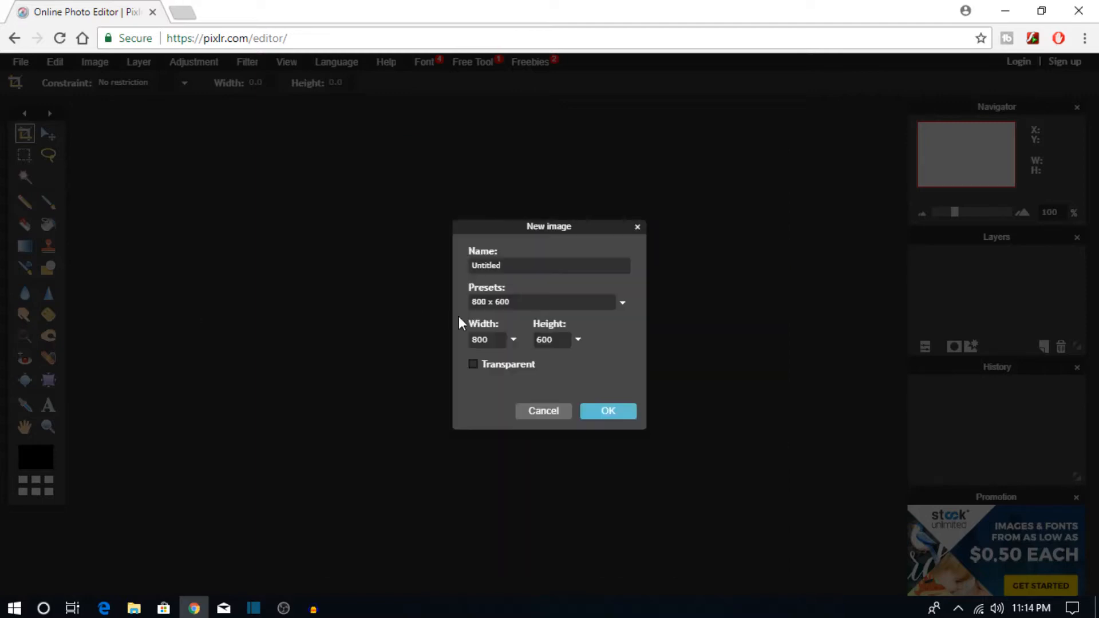
{"action": "left_click", "coordinate": [495, 342]}
{"action": "type", "text": "1280"}
{"action": "key", "text": "BackSpace"}
{"action": "key", "text": "BackSpace"}
{"action": "key", "text": "BackSpace"}
{"action": "type", "text": "720"}
{"action": "left_click", "coordinate": [509, 363]}
{"action": "left_click", "coordinate": [519, 264]}
{"action": "type", "text": "Tutorial"}
{"action": "left_click", "coordinate": [597, 412]}
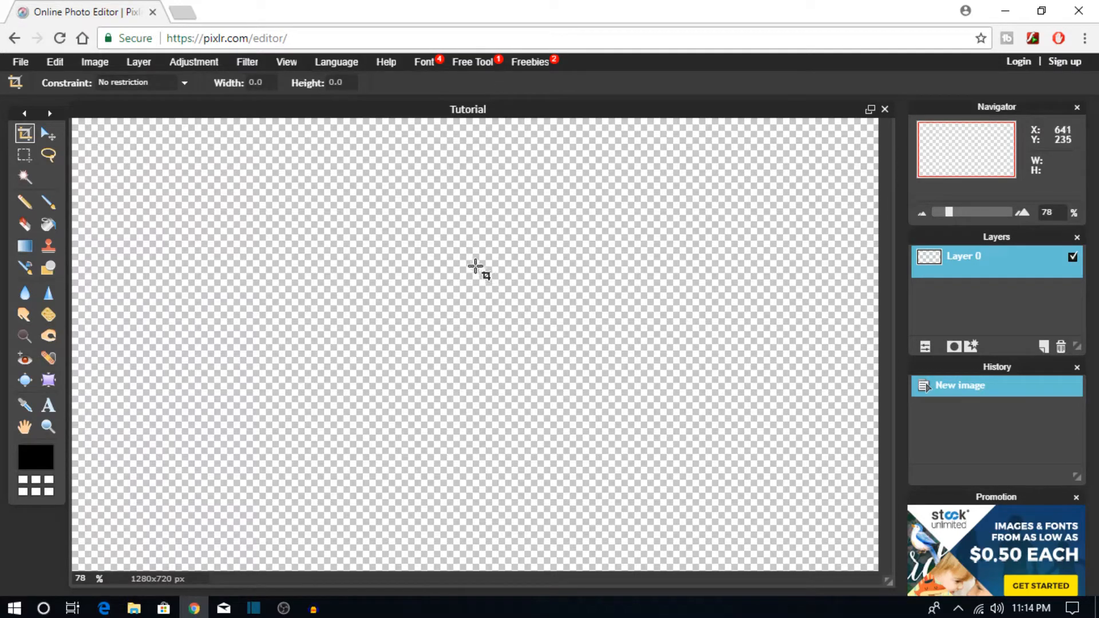
Step: Open a new browser tab and search Google Images for "cod ww2 map background"
{"action": "left_click", "coordinate": [182, 12]}
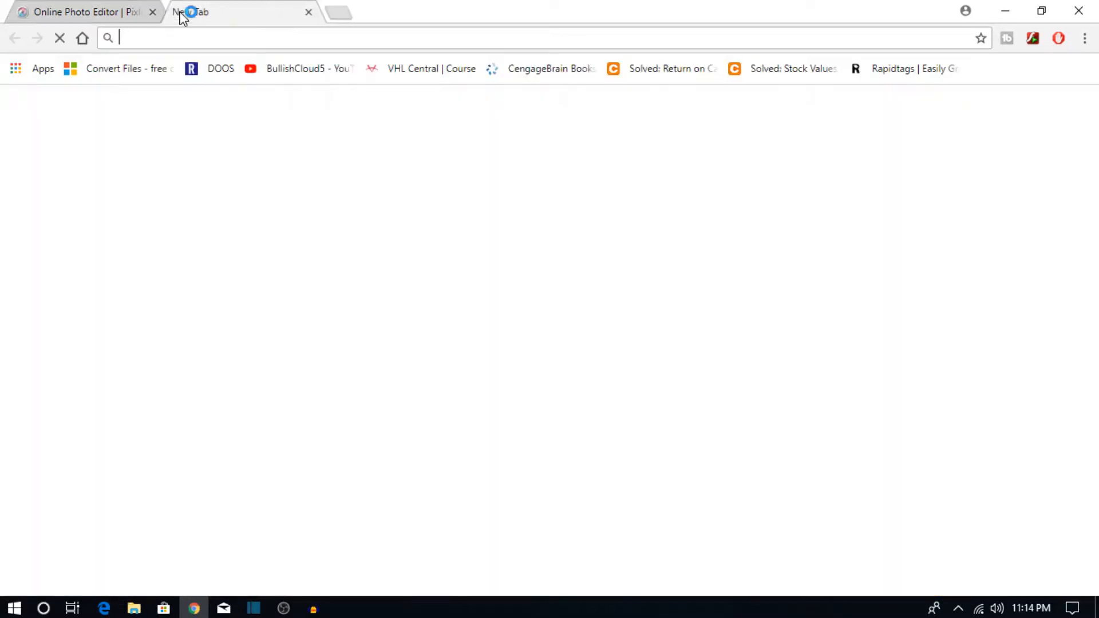
{"action": "type", "text": "cod "}
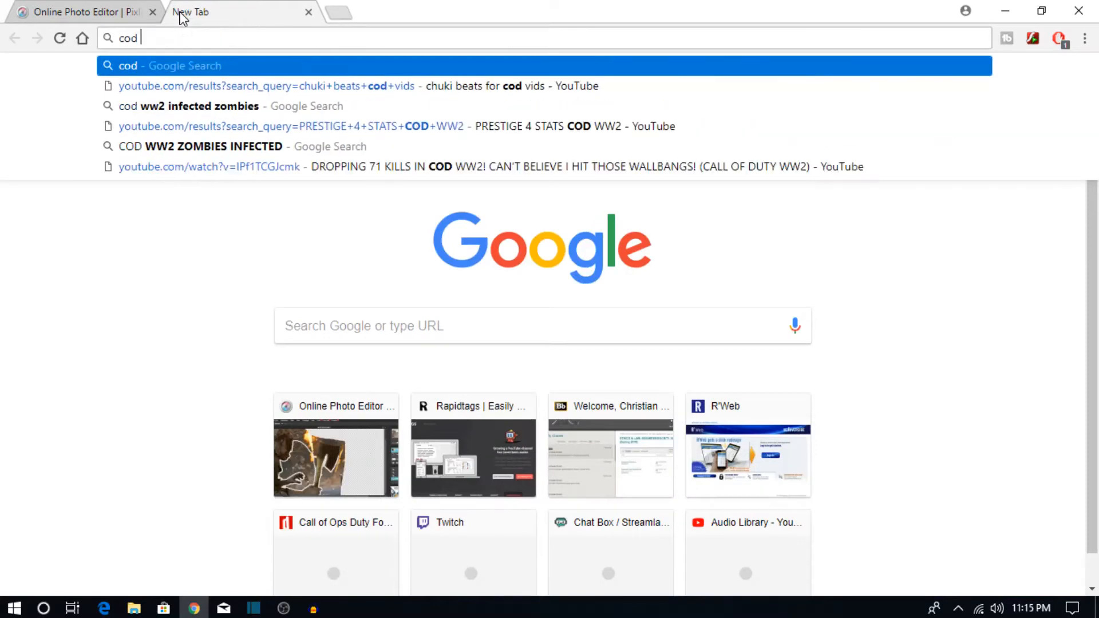
{"action": "type", "text": "ww2 map ba"}
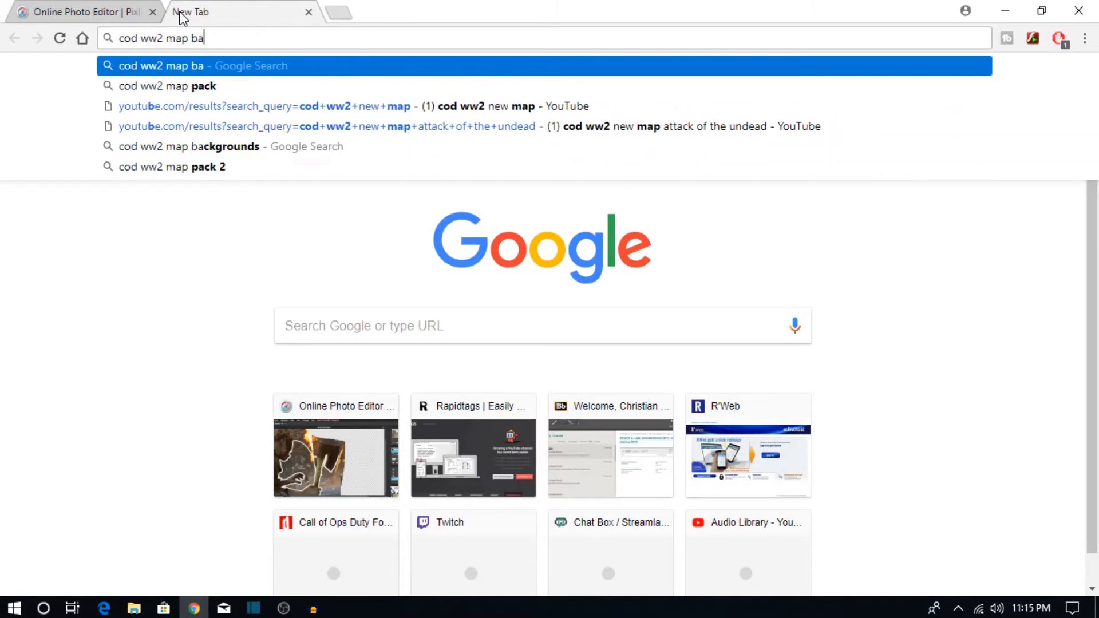
{"action": "type", "text": "ckground"}
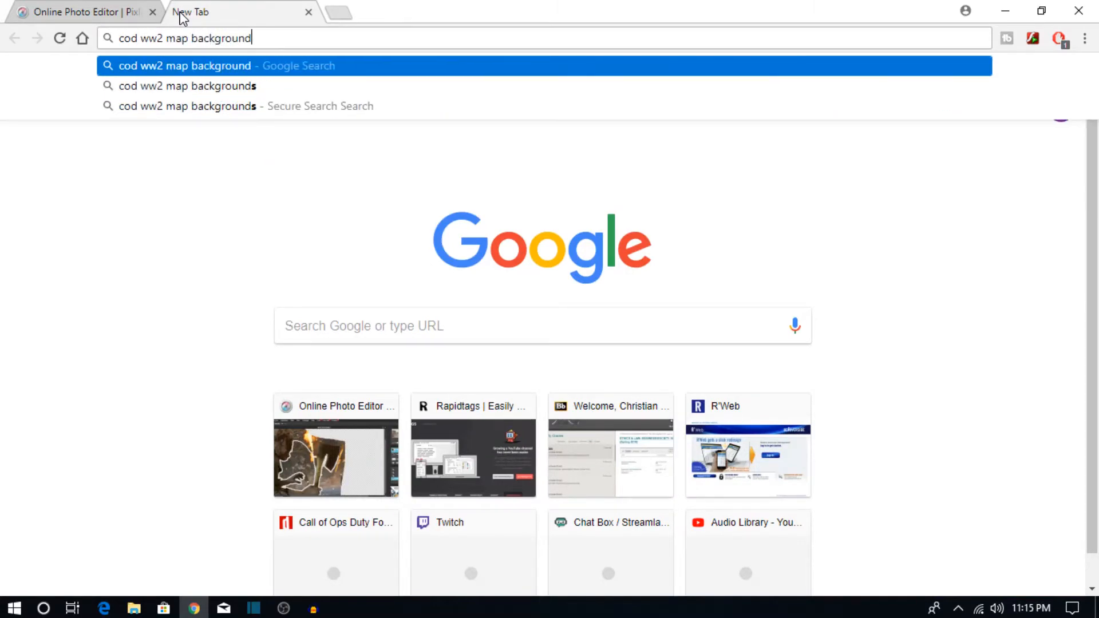
{"action": "key", "text": "Return"}
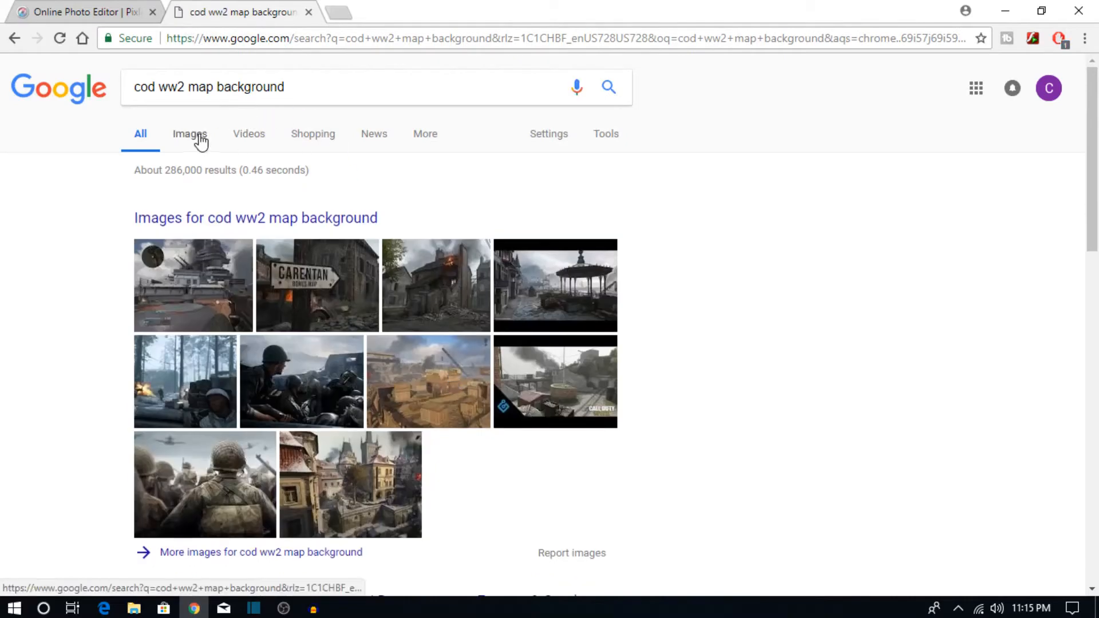
{"action": "left_click", "coordinate": [199, 134]}
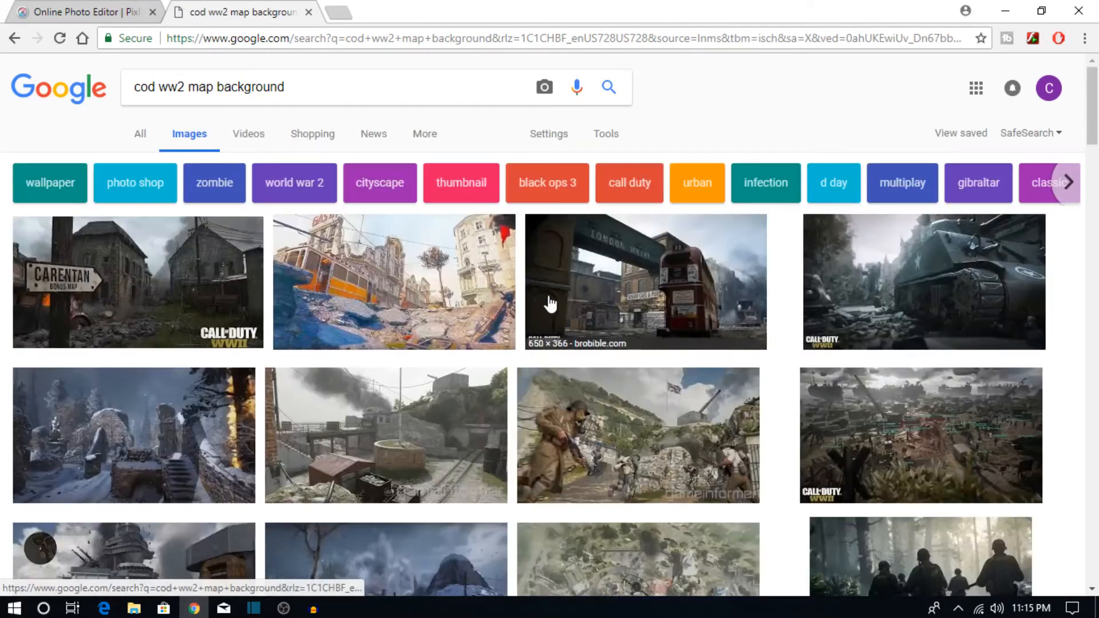
Step: Save the snowy ruins image with the burning tree as call-of-duty-ww2-releases-ardenn in the youtube stuff folder
{"action": "scroll", "coordinate": [620, 388], "scroll_direction": "down", "scroll_amount": 1}
{"action": "scroll", "coordinate": [630, 375], "scroll_direction": "down", "scroll_amount": 3}
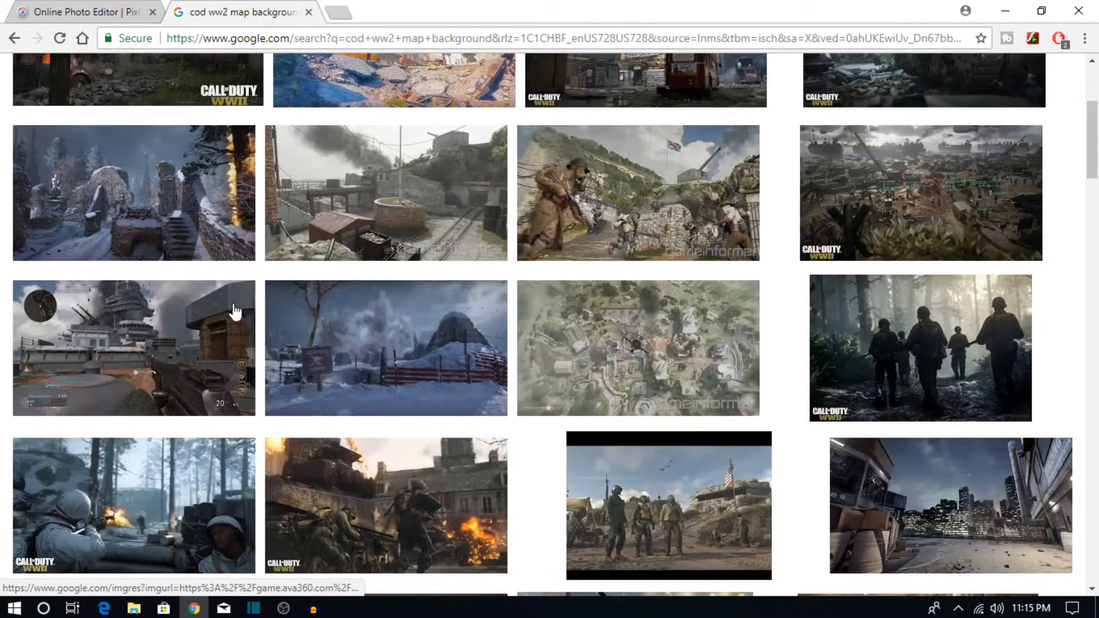
{"action": "left_click", "coordinate": [108, 192]}
{"action": "right_click", "coordinate": [530, 369]}
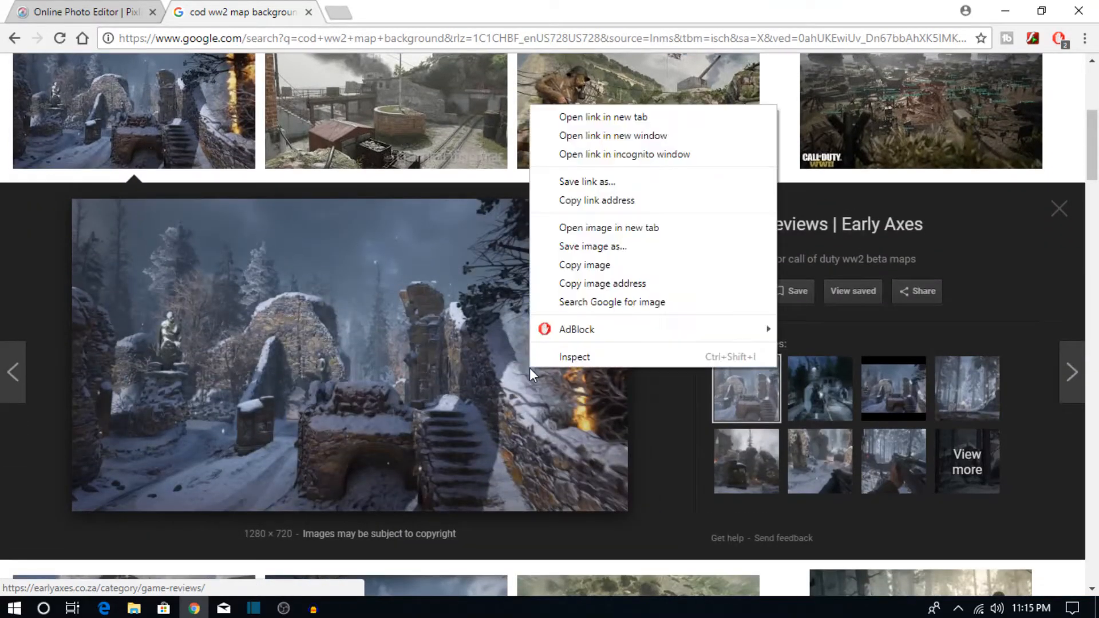
{"action": "left_click", "coordinate": [574, 246]}
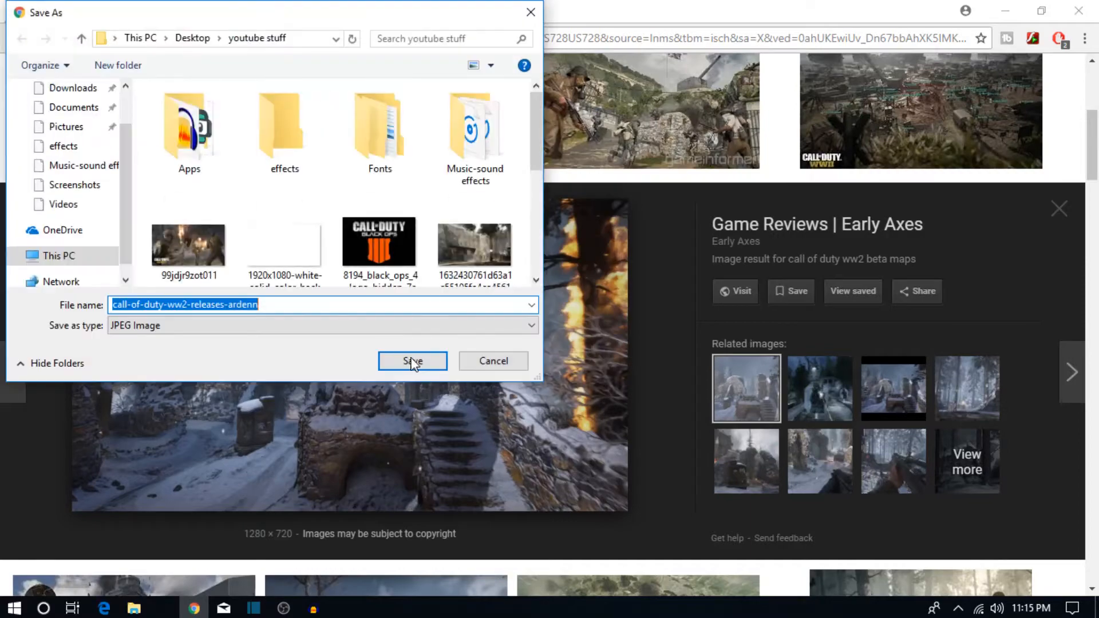
{"action": "left_click", "coordinate": [420, 366]}
Step: Return to Pixlr Editor and open the saved call-of-duty-ww2-releases-ardenn image from the youtube stuff folder
{"action": "left_click", "coordinate": [114, 10]}
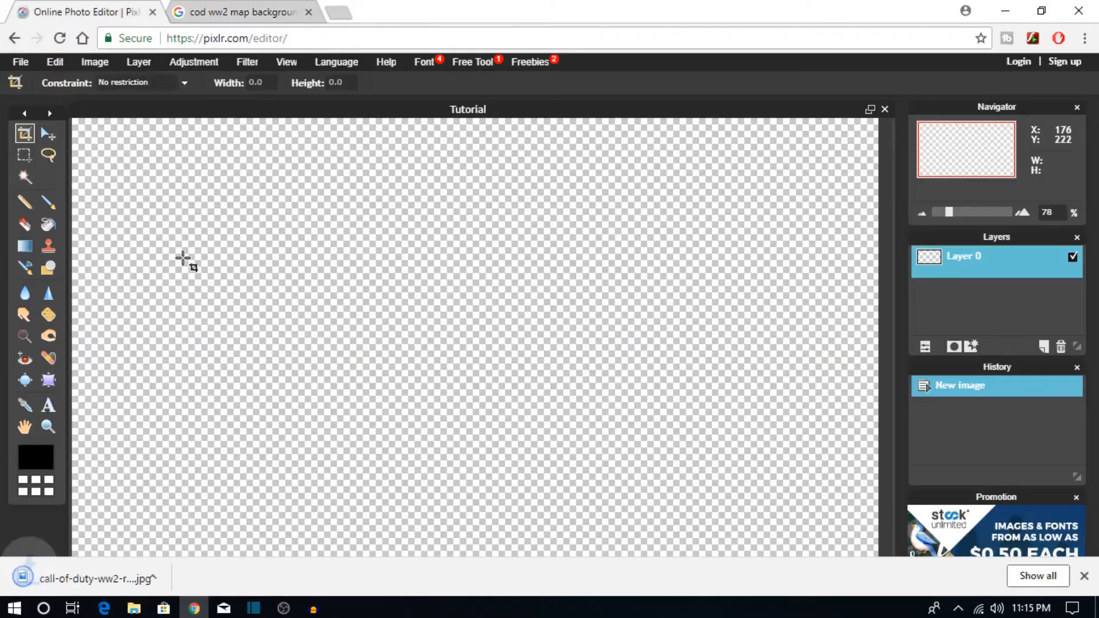
{"action": "left_click", "coordinate": [17, 61]}
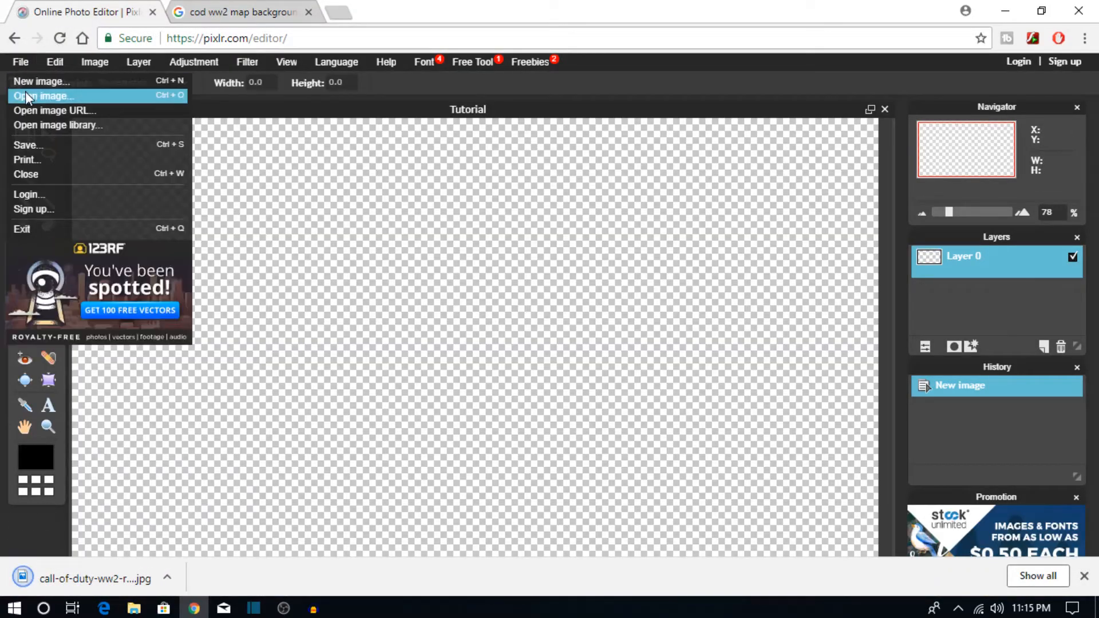
{"action": "left_click", "coordinate": [25, 92]}
{"action": "scroll", "coordinate": [286, 245], "scroll_direction": "down", "scroll_amount": 5}
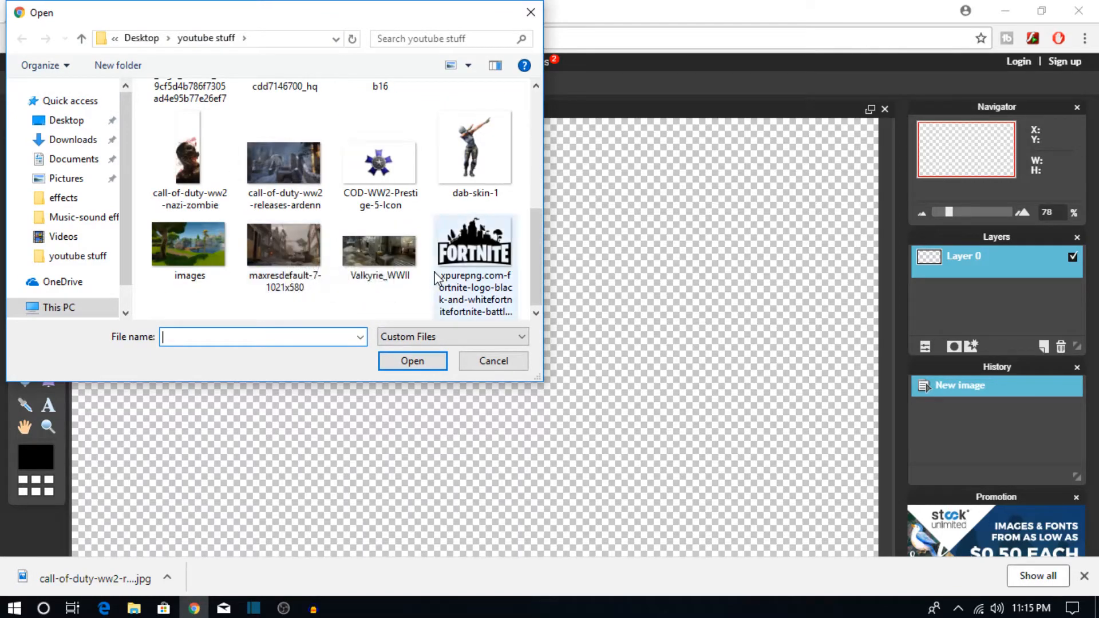
{"action": "left_click", "coordinate": [285, 177]}
{"action": "left_click", "coordinate": [410, 361]}
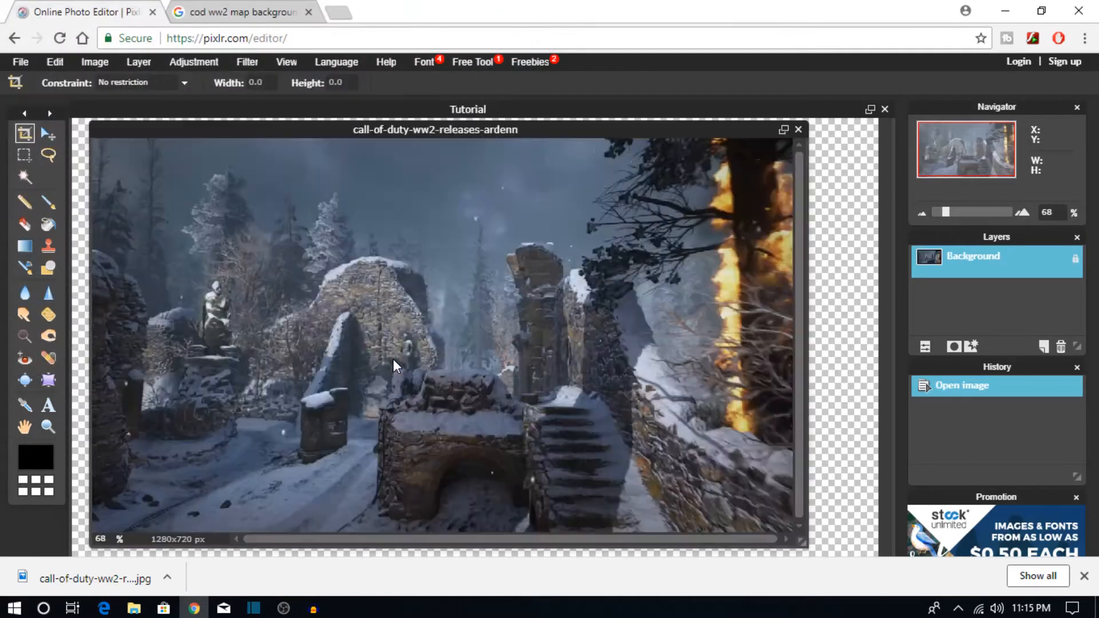
Step: Copy the entire snowy ruins image, paste it into the Tutorial image as a new layer, and dismiss the browser's download bar
{"action": "key", "text": "ctrl+a"}
{"action": "key", "text": "ctrl+c"}
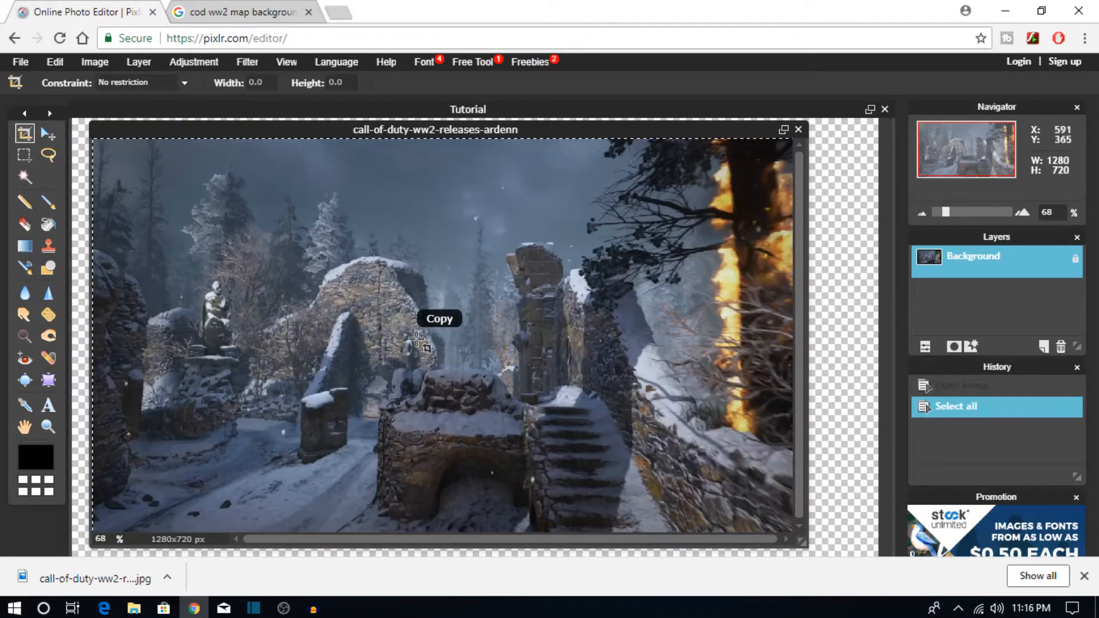
{"action": "left_click", "coordinate": [638, 114]}
{"action": "key", "text": "ctrl+v"}
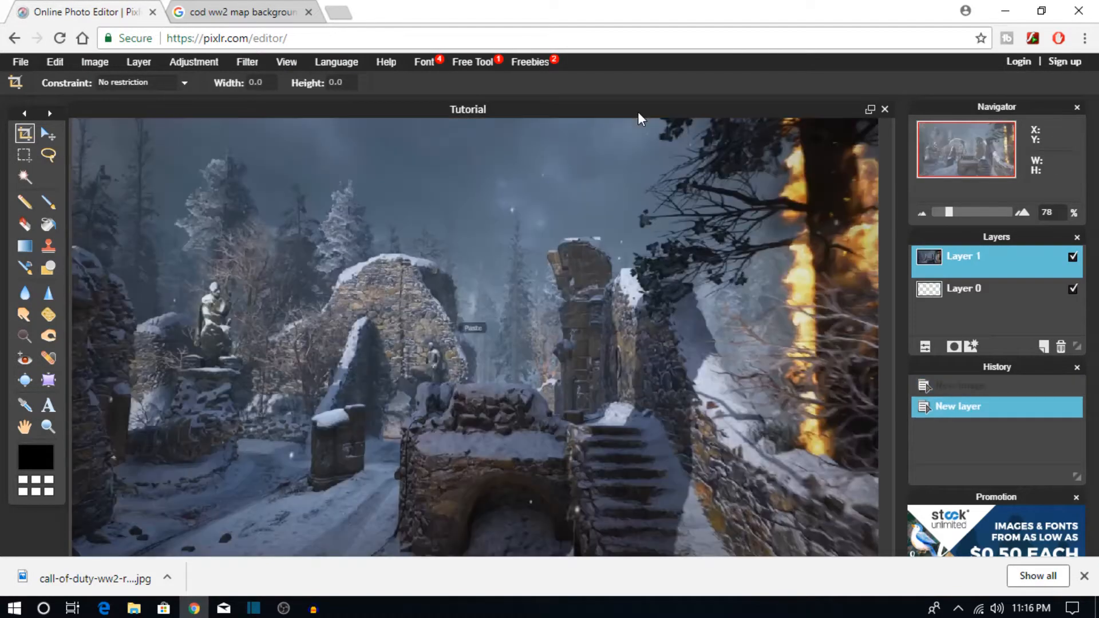
{"action": "left_click", "coordinate": [1083, 576]}
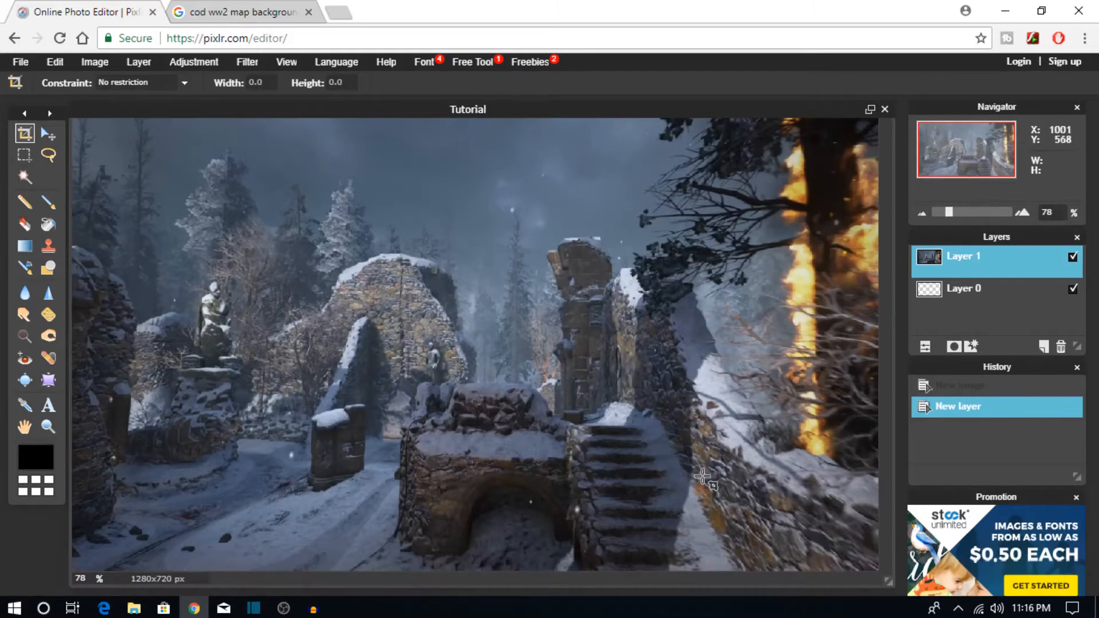
Step: Raise the saturation of the snowy background layer to 100 with Hue & Saturation
{"action": "left_click", "coordinate": [211, 61]}
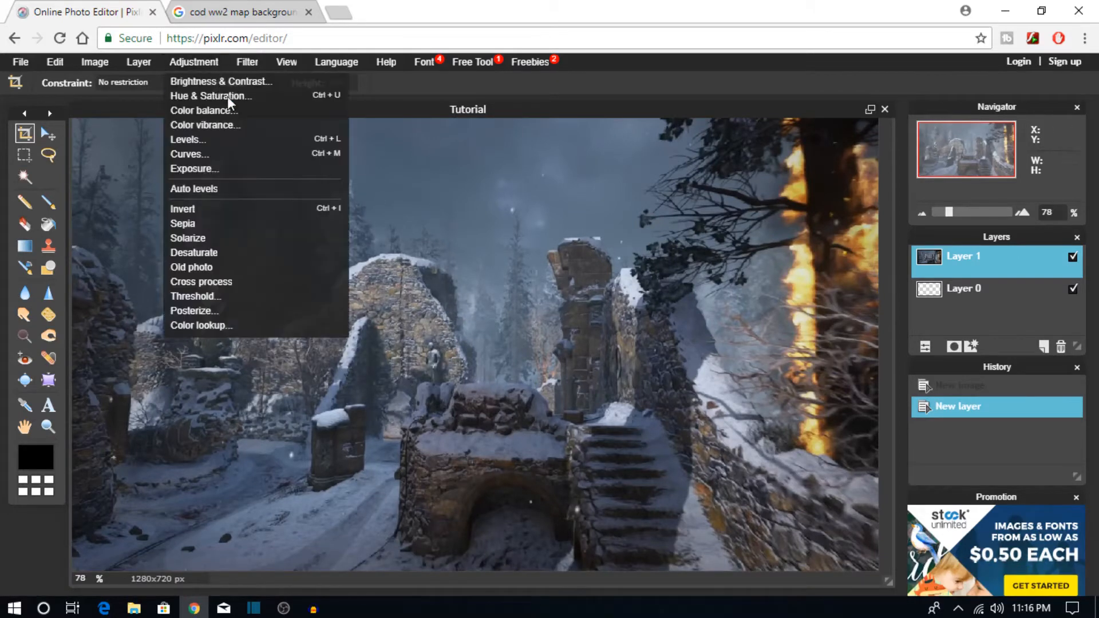
{"action": "left_click", "coordinate": [232, 95]}
{"action": "left_click_drag", "start_coordinate": [551, 237], "coordinate": [568, 221]}
{"action": "type", "text": "00"}
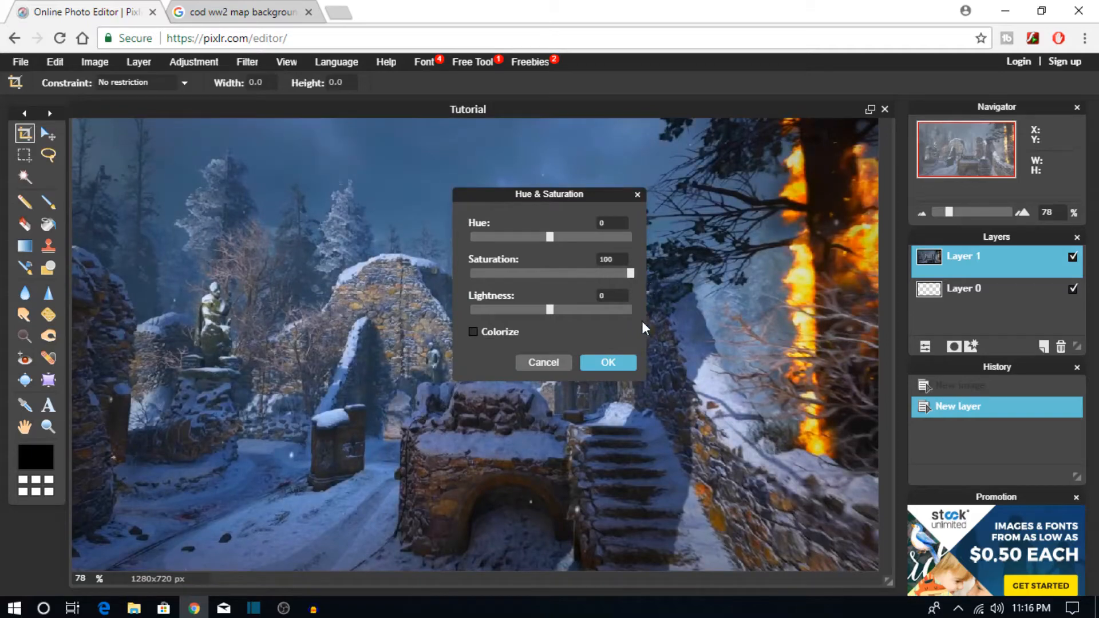
{"action": "left_click", "coordinate": [606, 362]}
{"action": "scroll", "coordinate": [606, 361], "scroll_direction": "up", "scroll_amount": 1}
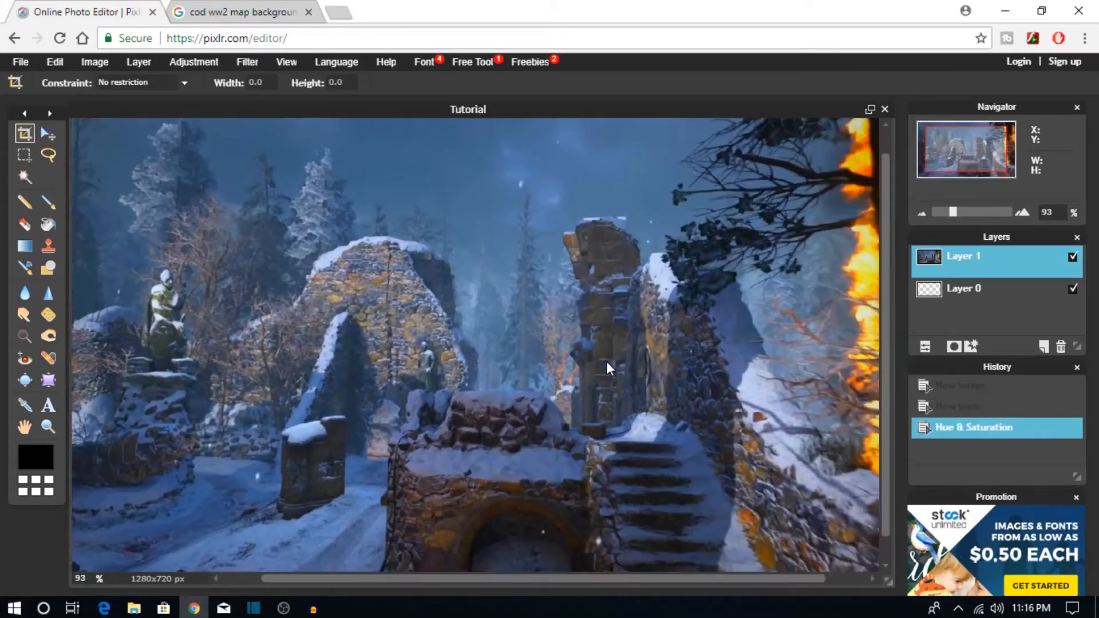
{"action": "scroll", "coordinate": [606, 361], "scroll_direction": "down", "scroll_amount": 2}
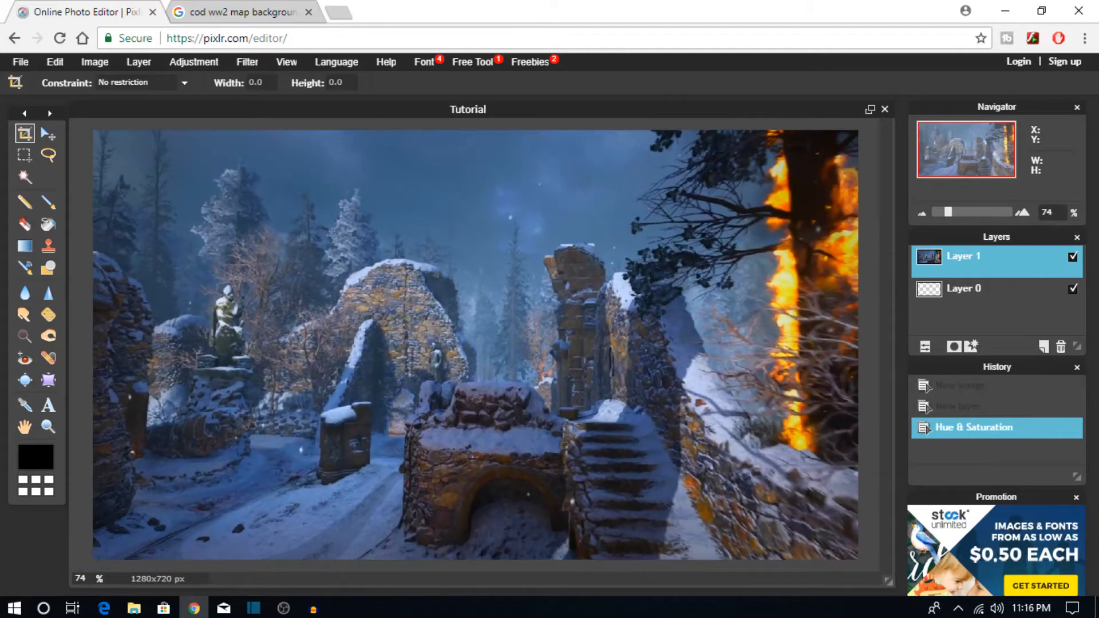
Step: Open the weapon image Screenshot (124) from the Screenshots folder in Pictures
{"action": "left_click", "coordinate": [17, 63]}
{"action": "left_click", "coordinate": [38, 96]}
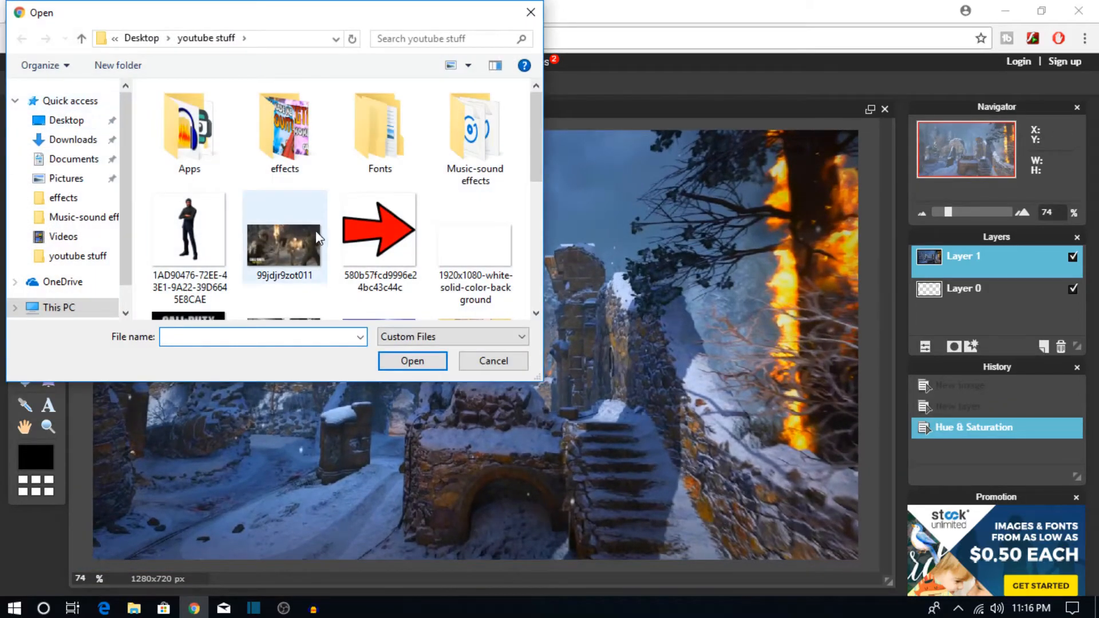
{"action": "left_click", "coordinate": [75, 187]}
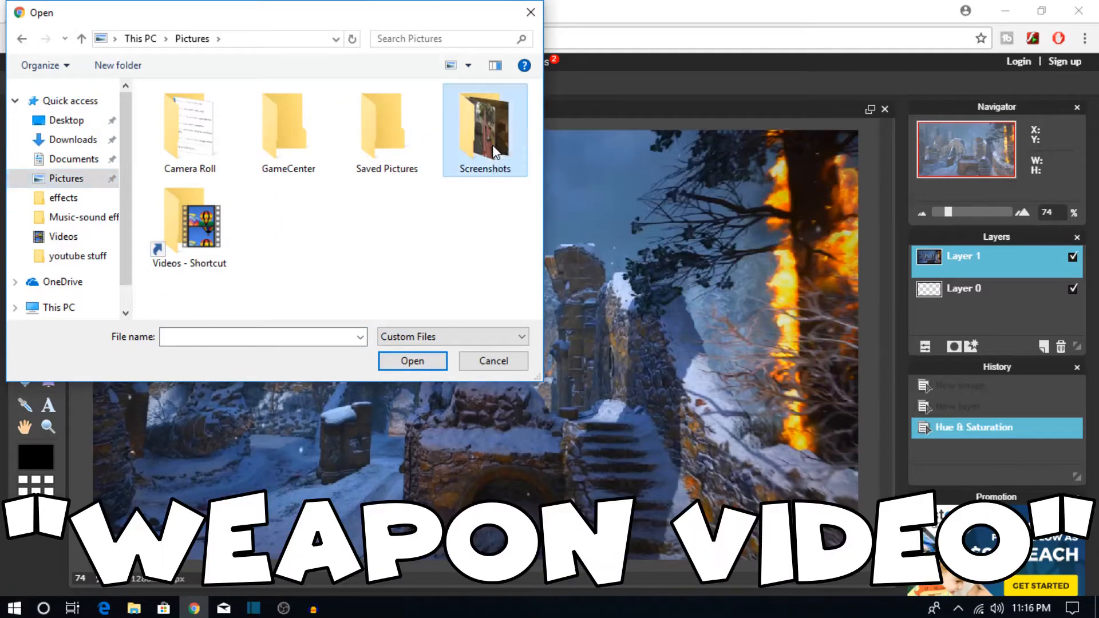
{"action": "double_click", "coordinate": [492, 145]}
{"action": "scroll", "coordinate": [367, 226], "scroll_direction": "down", "scroll_amount": 5}
{"action": "scroll", "coordinate": [365, 227], "scroll_direction": "down", "scroll_amount": 20}
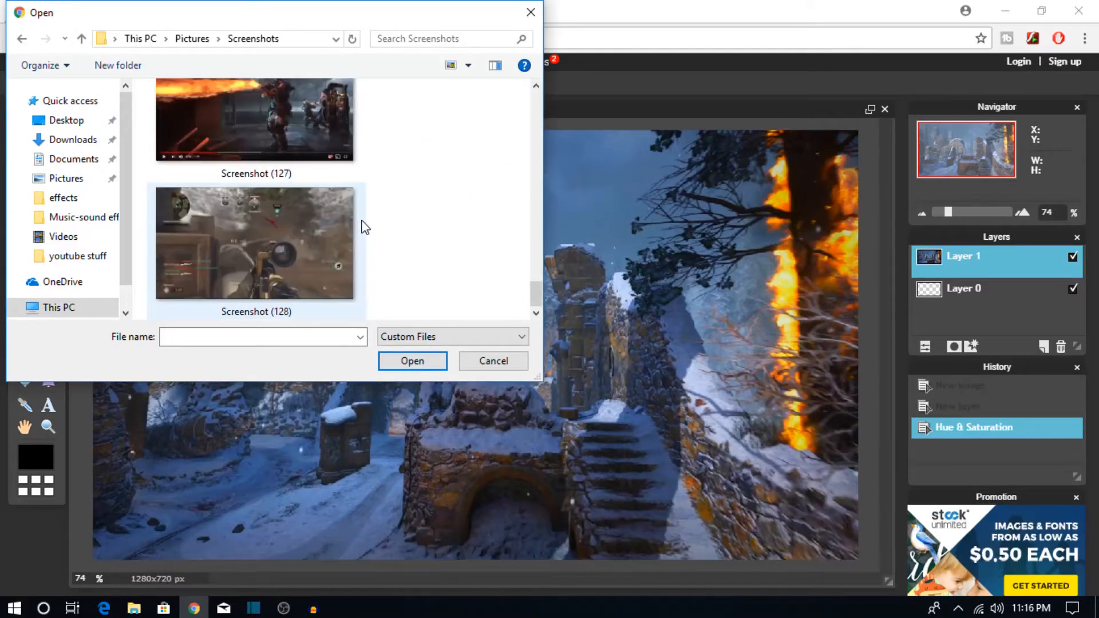
{"action": "scroll", "coordinate": [365, 228], "scroll_direction": "up", "scroll_amount": 3}
{"action": "scroll", "coordinate": [364, 234], "scroll_direction": "up", "scroll_amount": 2}
{"action": "left_click", "coordinate": [292, 136]}
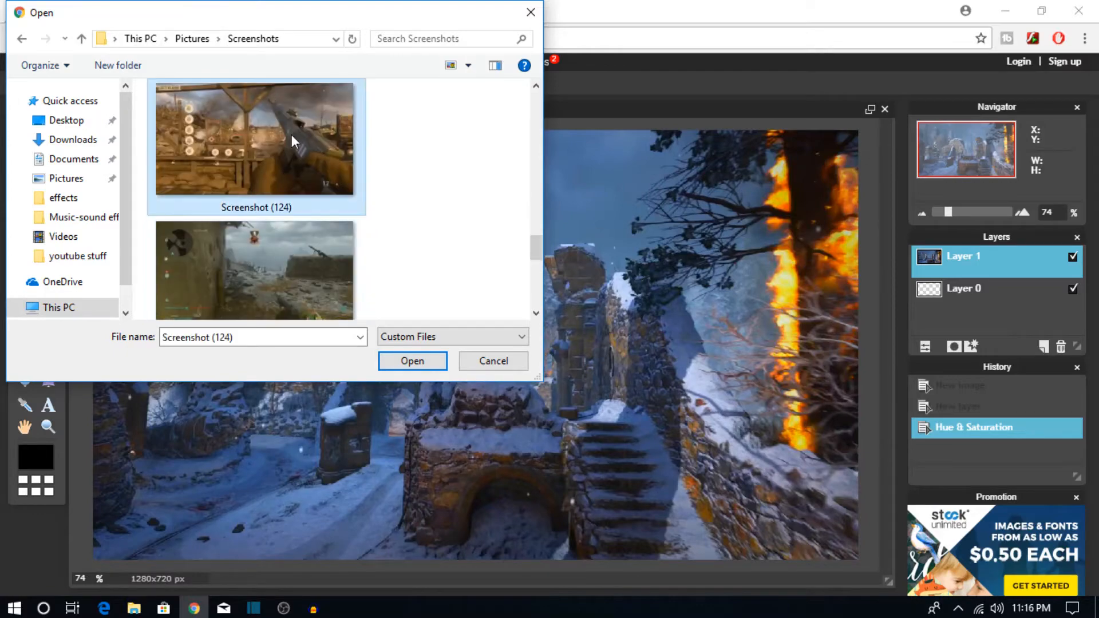
{"action": "left_click", "coordinate": [413, 361]}
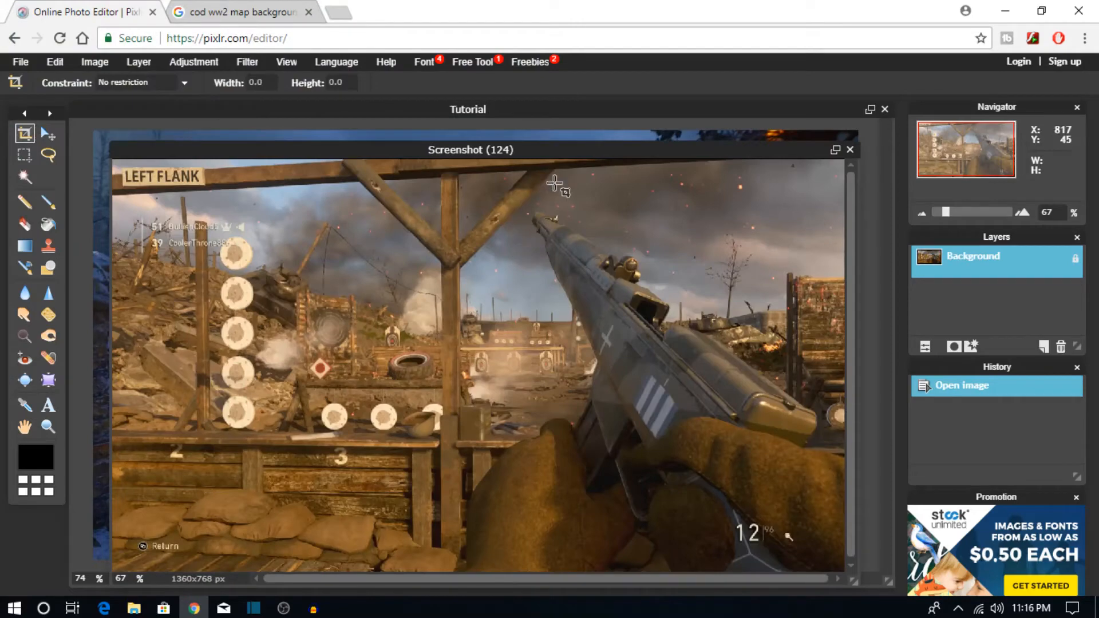
Step: Copy the entire weapon screenshot, paste it into the Tutorial image as a new layer, and move it slightly up and left
{"action": "key", "text": "ctrl+a"}
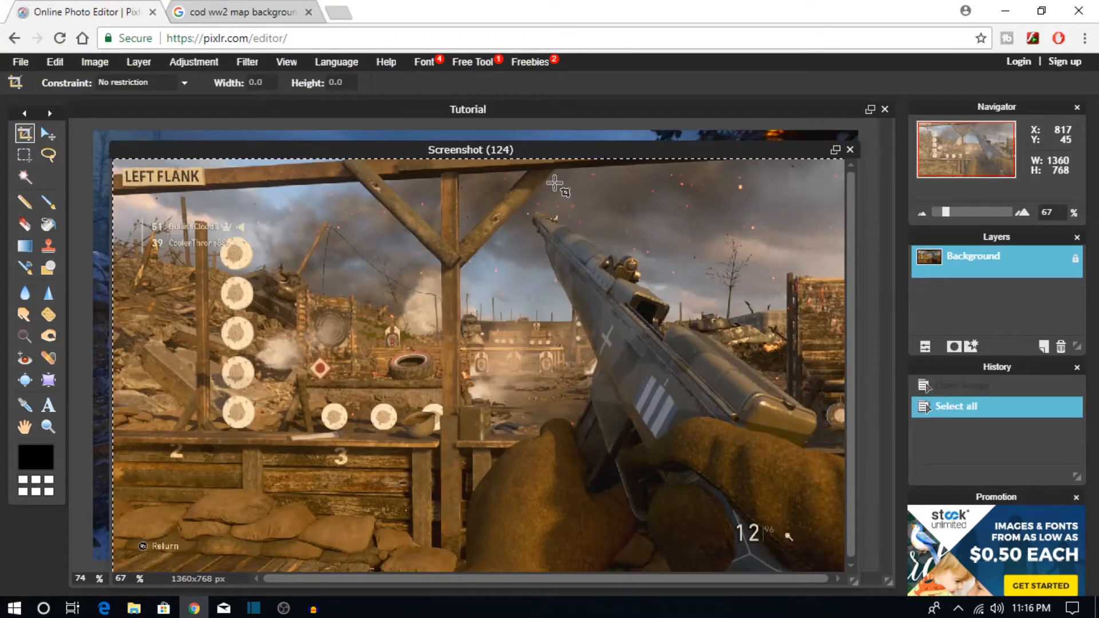
{"action": "key", "text": "ctrl+c"}
{"action": "left_click", "coordinate": [581, 111]}
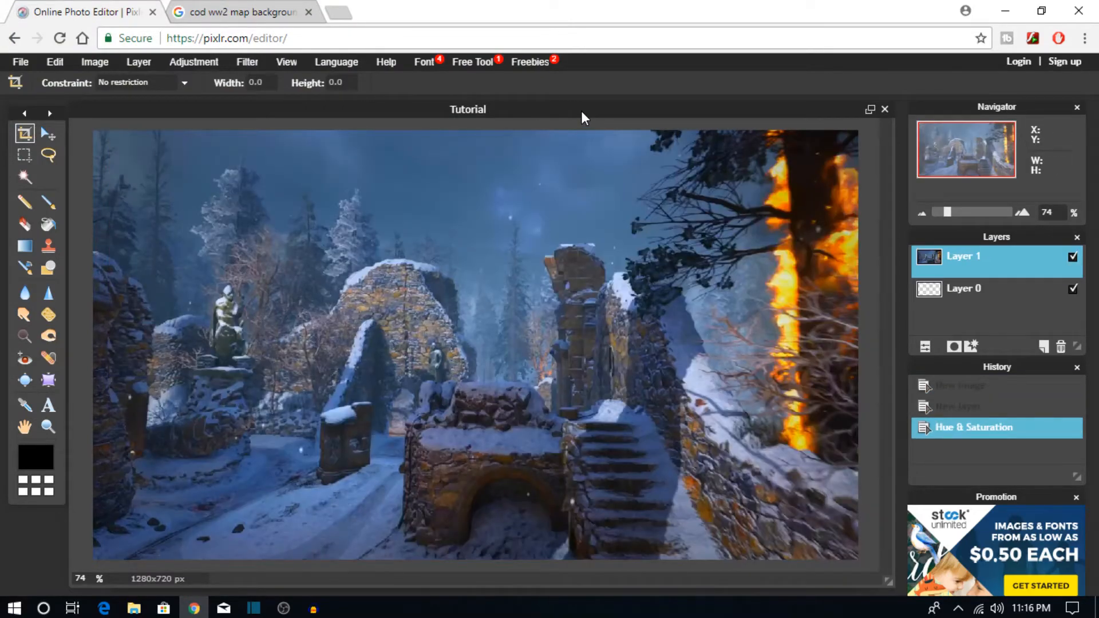
{"action": "key", "text": "ctrl+v"}
{"action": "left_click", "coordinate": [48, 133]}
{"action": "mouse_move", "coordinate": [661, 421]}
{"action": "left_mouse_down"}
{"action": "mouse_move", "coordinate": [604, 390]}
{"action": "mouse_move", "coordinate": [616, 398]}
{"action": "left_mouse_up"}
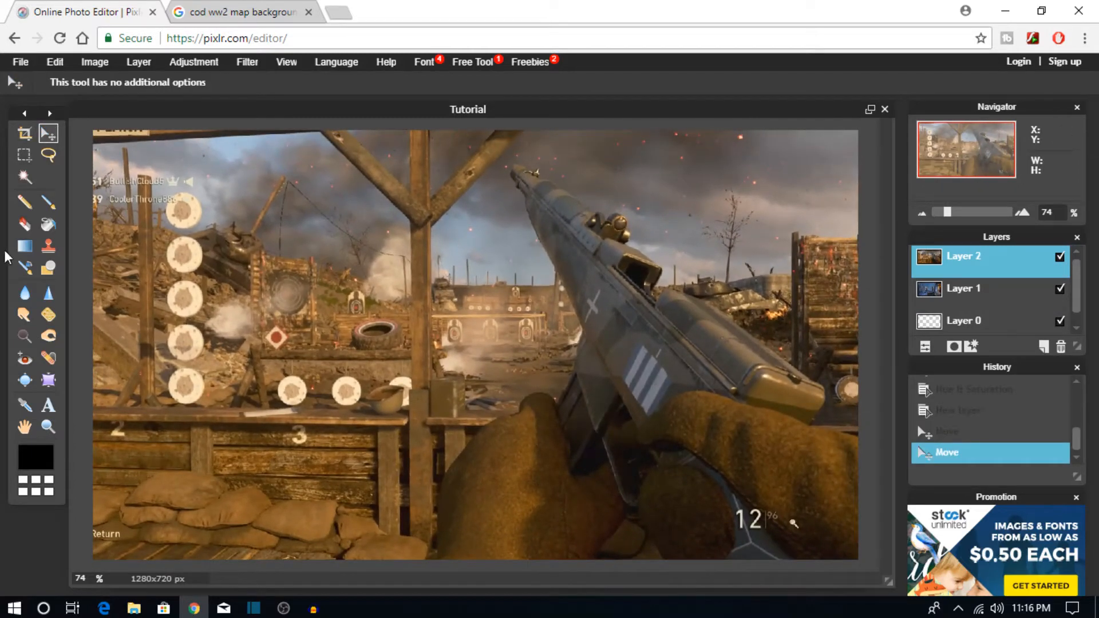
Step: Erase the weapon layer's scenery left of the gun and along the upper right using a hard 200 px eraser brush
{"action": "left_click", "coordinate": [25, 229]}
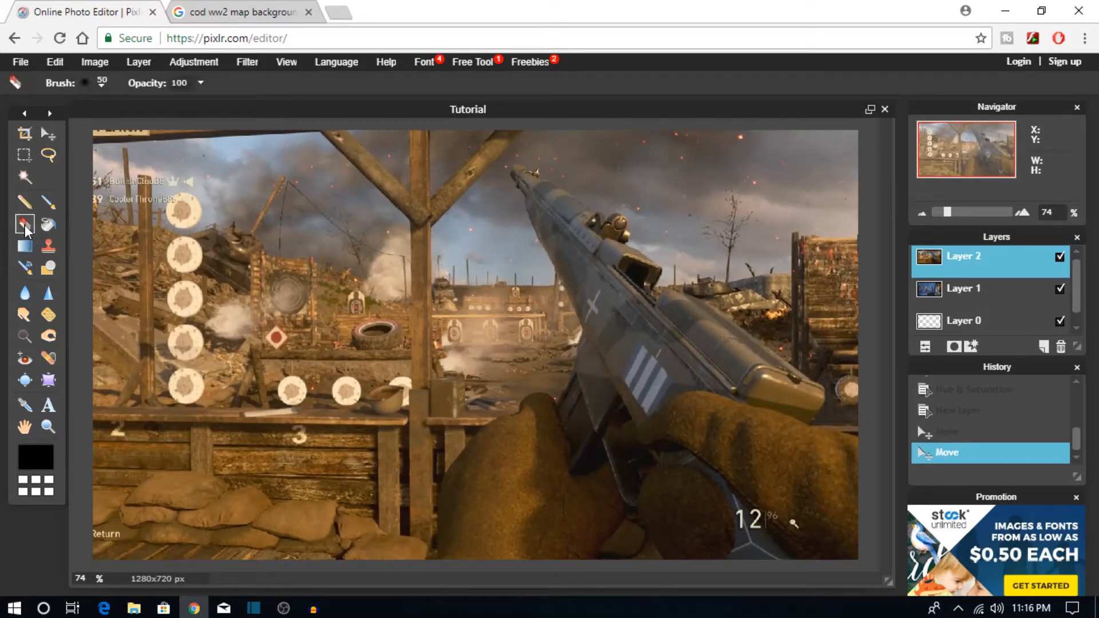
{"action": "left_click", "coordinate": [102, 84]}
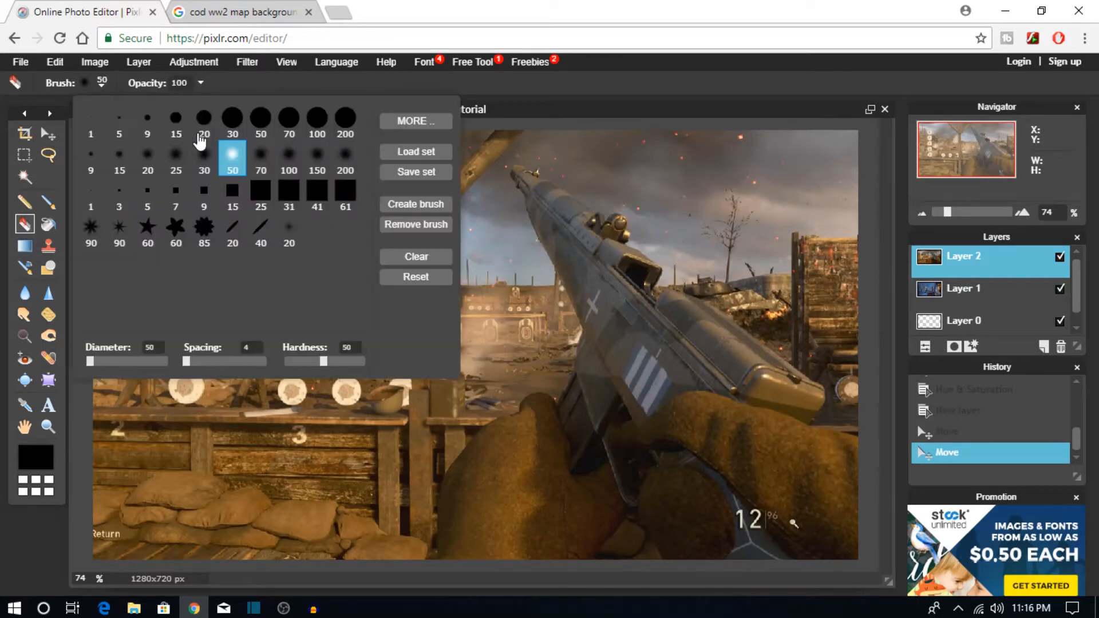
{"action": "left_click", "coordinate": [343, 119]}
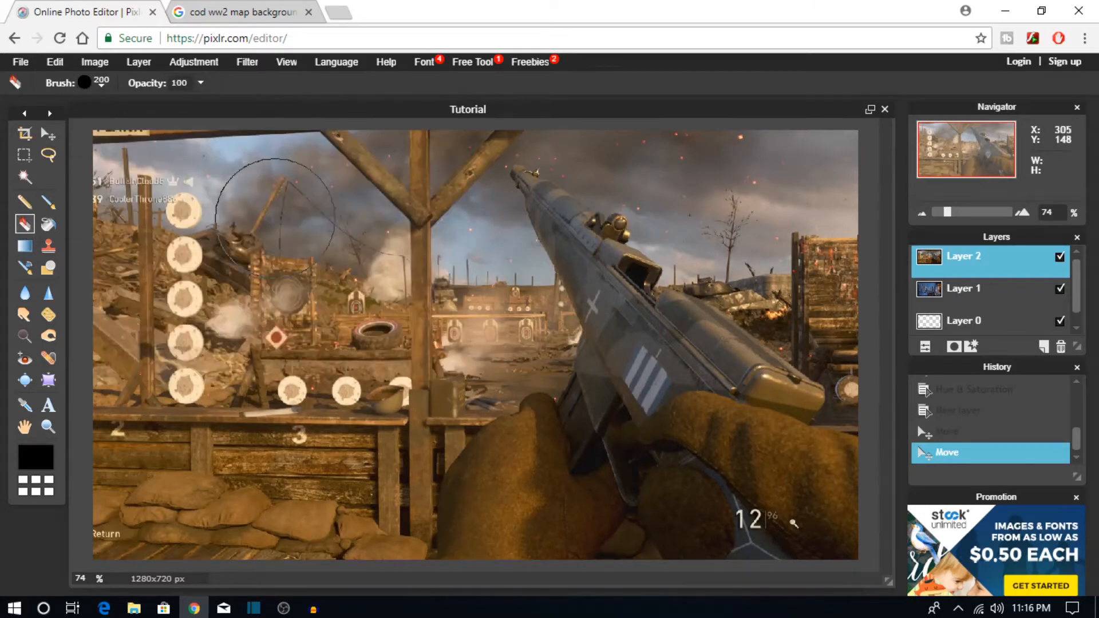
{"action": "mouse_move", "coordinate": [269, 171]}
{"action": "left_mouse_down"}
{"action": "mouse_move", "coordinate": [149, 172]}
{"action": "mouse_move", "coordinate": [128, 293]}
{"action": "mouse_move", "coordinate": [143, 515]}
{"action": "mouse_move", "coordinate": [346, 515]}
{"action": "mouse_move", "coordinate": [361, 479]}
{"action": "mouse_move", "coordinate": [343, 258]}
{"action": "mouse_move", "coordinate": [235, 251]}
{"action": "mouse_move", "coordinate": [229, 355]}
{"action": "mouse_move", "coordinate": [246, 435]}
{"action": "mouse_move", "coordinate": [389, 132]}
{"action": "mouse_move", "coordinate": [452, 194]}
{"action": "mouse_move", "coordinate": [433, 282]}
{"action": "mouse_move", "coordinate": [452, 326]}
{"action": "mouse_move", "coordinate": [429, 412]}
{"action": "mouse_move", "coordinate": [438, 440]}
{"action": "left_mouse_up"}
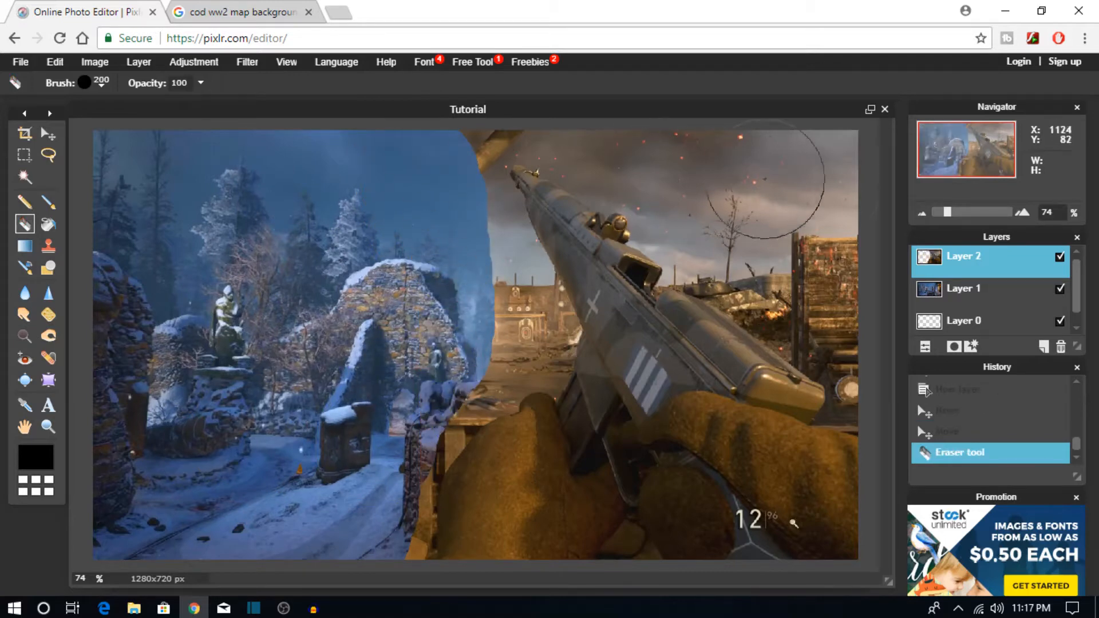
{"action": "mouse_move", "coordinate": [812, 183]}
{"action": "left_mouse_down"}
{"action": "mouse_move", "coordinate": [710, 97]}
{"action": "mouse_move", "coordinate": [435, 92]}
{"action": "left_mouse_up"}
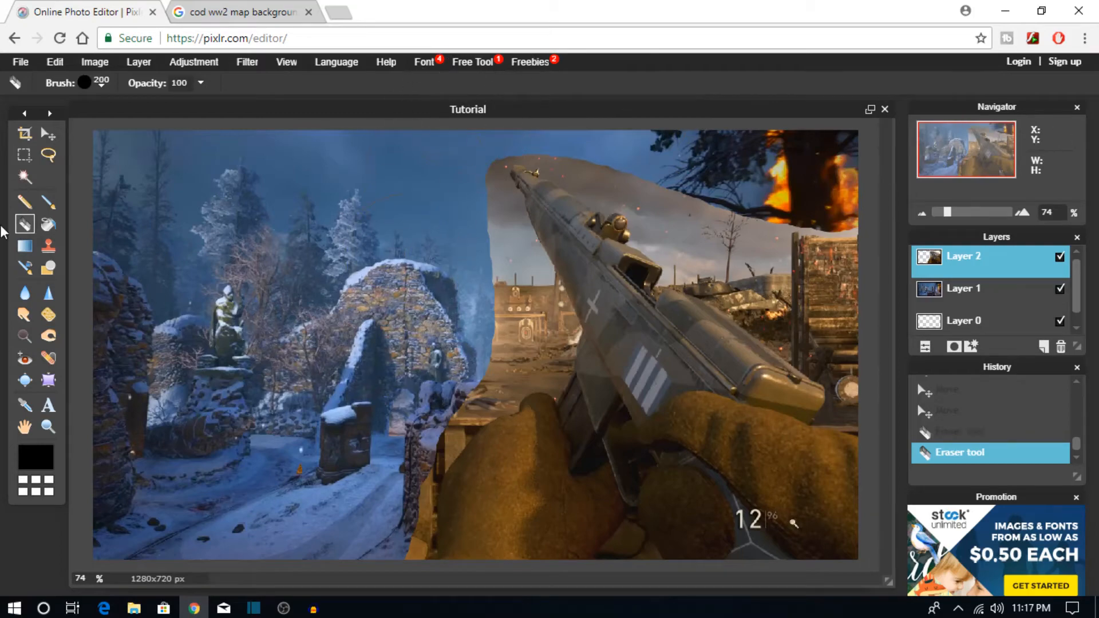
Step: Erase the scenery along the gun's lower-left edge above the glove with a 15 px eraser brush
{"action": "left_click", "coordinate": [102, 83]}
{"action": "left_click", "coordinate": [176, 118]}
{"action": "scroll", "coordinate": [642, 318], "scroll_direction": "up", "scroll_amount": 6}
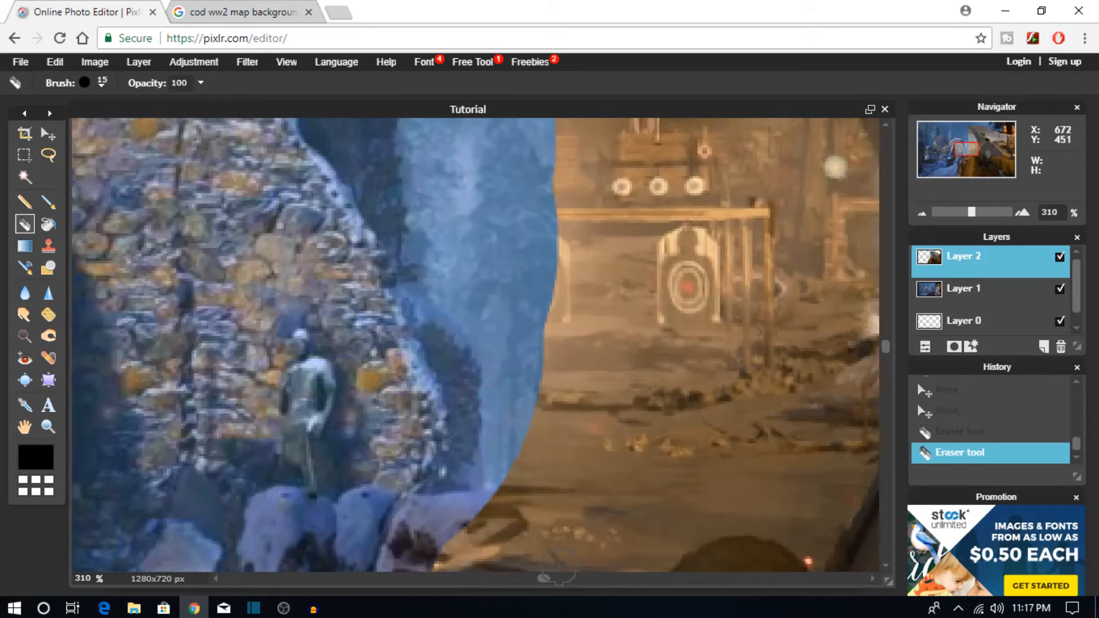
{"action": "left_click_drag", "start_coordinate": [543, 578], "coordinate": [654, 579]}
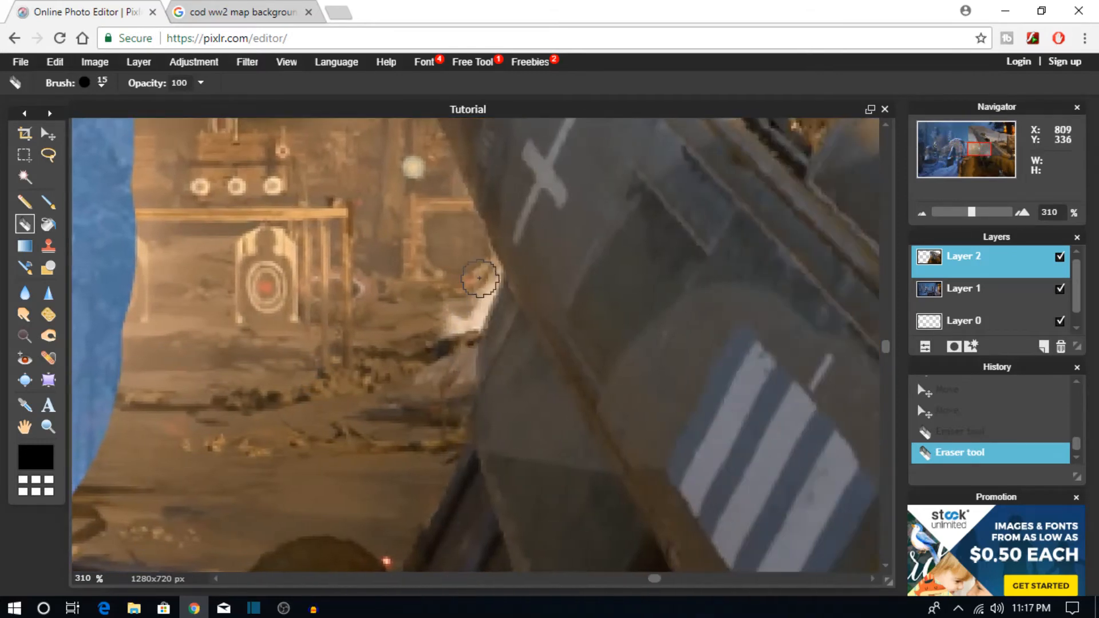
{"action": "mouse_move", "coordinate": [479, 279]}
{"action": "left_mouse_down"}
{"action": "mouse_move", "coordinate": [454, 326]}
{"action": "mouse_move", "coordinate": [454, 413]}
{"action": "mouse_move", "coordinate": [430, 475]}
{"action": "left_mouse_up"}
{"action": "scroll", "coordinate": [431, 457], "scroll_direction": "down", "scroll_amount": 5}
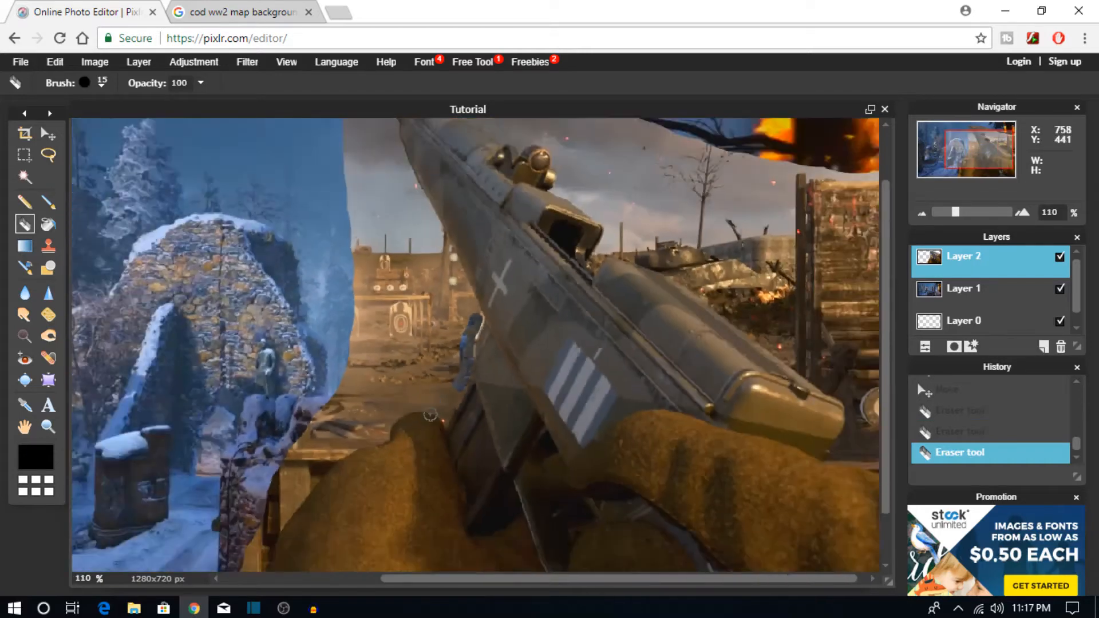
{"action": "scroll", "coordinate": [430, 415], "scroll_direction": "down", "scroll_amount": 3}
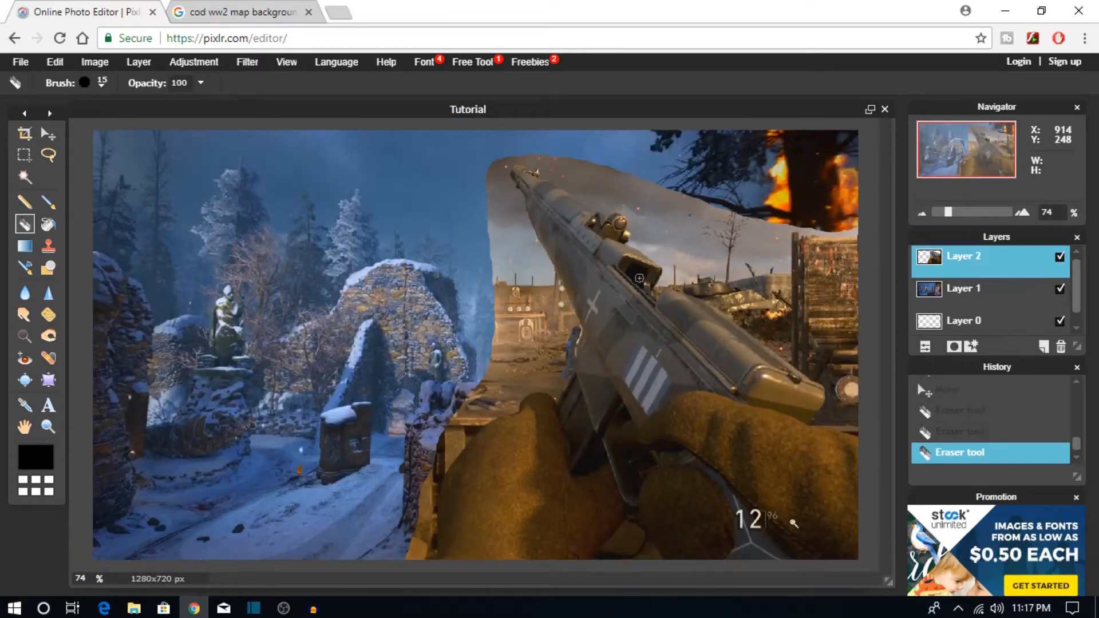
Step: Hide Layer 2 and open the already cut-out weapon image itraburdt from the Screenshots folder
{"action": "left_click", "coordinate": [1059, 257]}
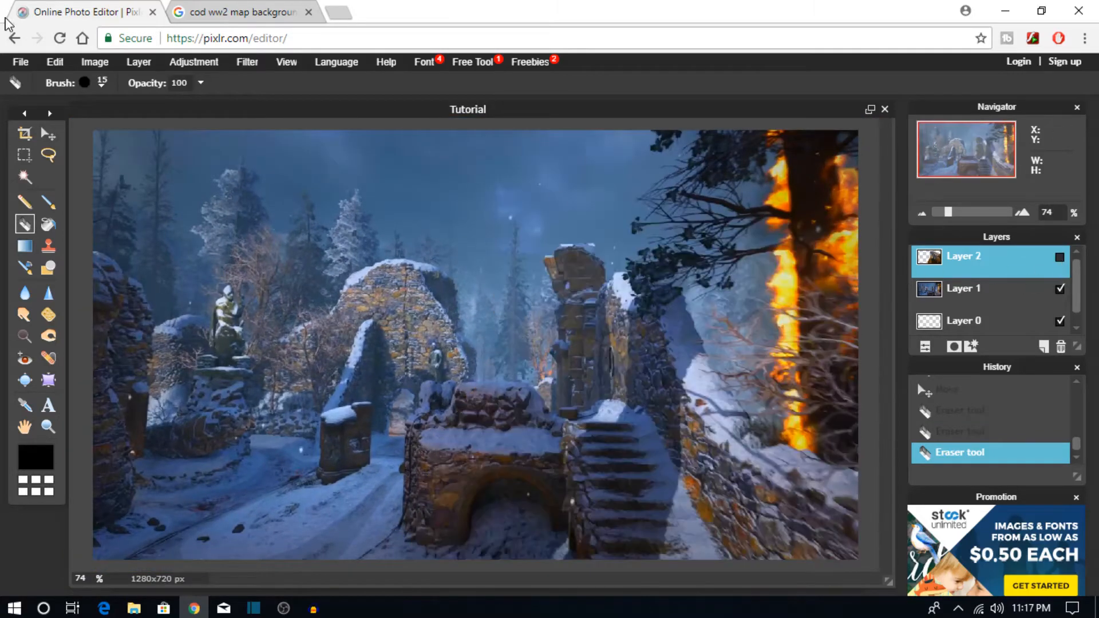
{"action": "left_click", "coordinate": [21, 61]}
{"action": "left_click", "coordinate": [46, 93]}
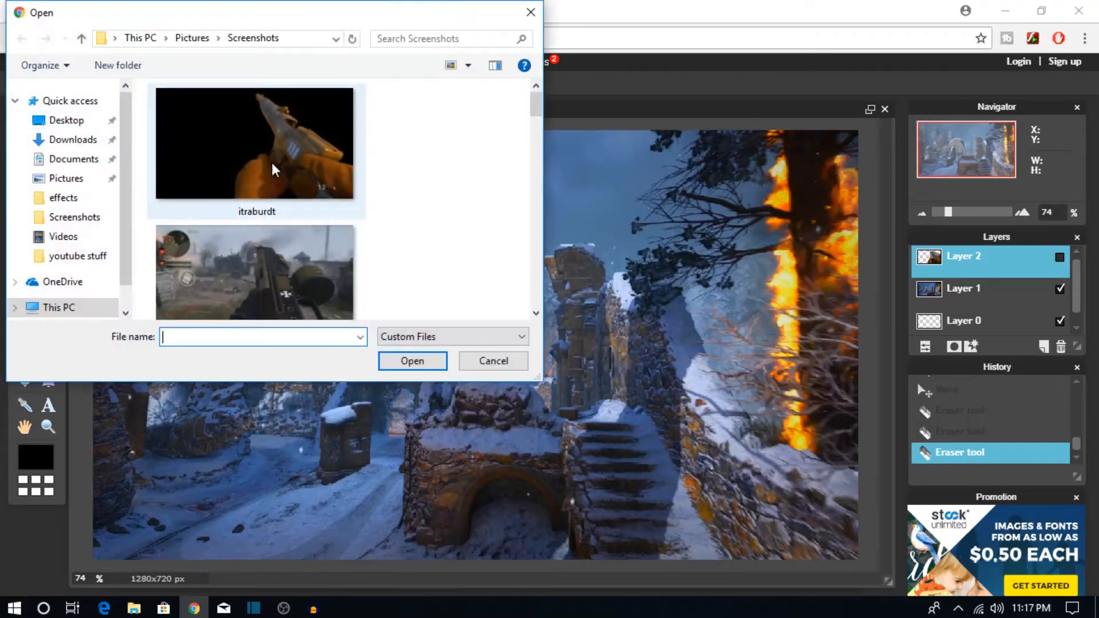
{"action": "left_click", "coordinate": [272, 169]}
{"action": "left_click", "coordinate": [410, 360]}
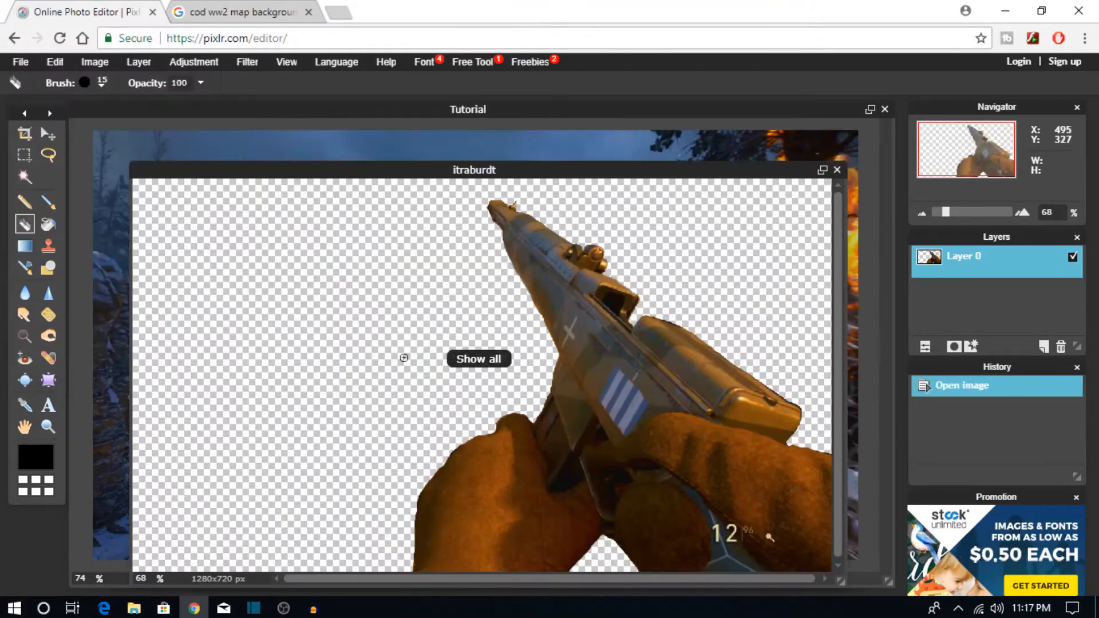
Step: Copy the entire itraburdt image and return to the Tutorial image
{"action": "key", "text": "ctrl+a"}
{"action": "key", "text": "ctrl+c"}
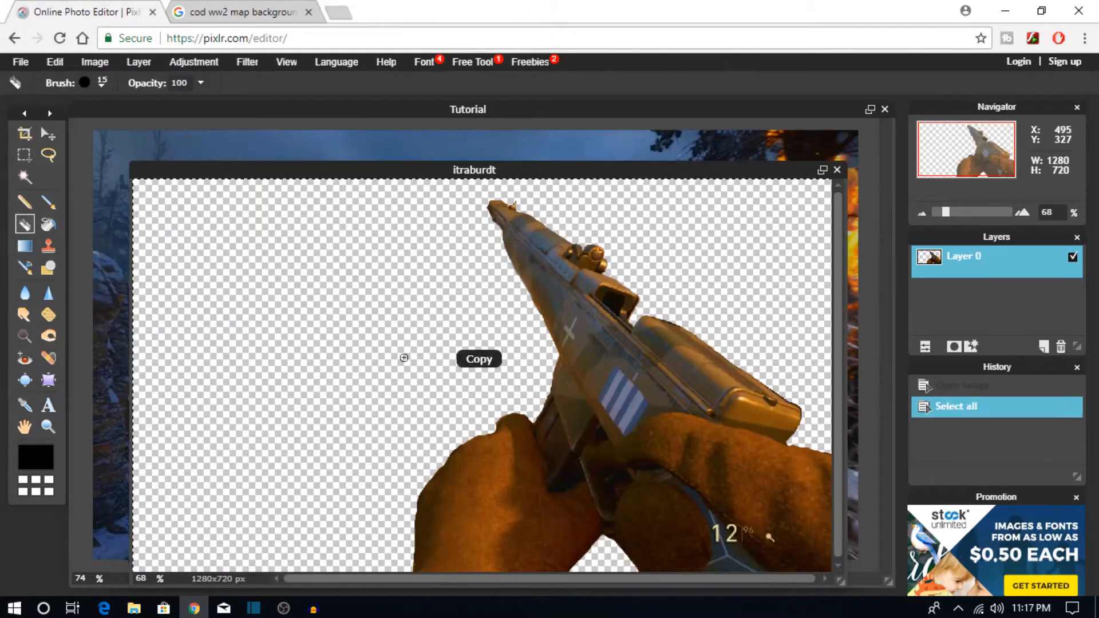
{"action": "left_click", "coordinate": [444, 122]}
{"action": "left_click", "coordinate": [20, 62]}
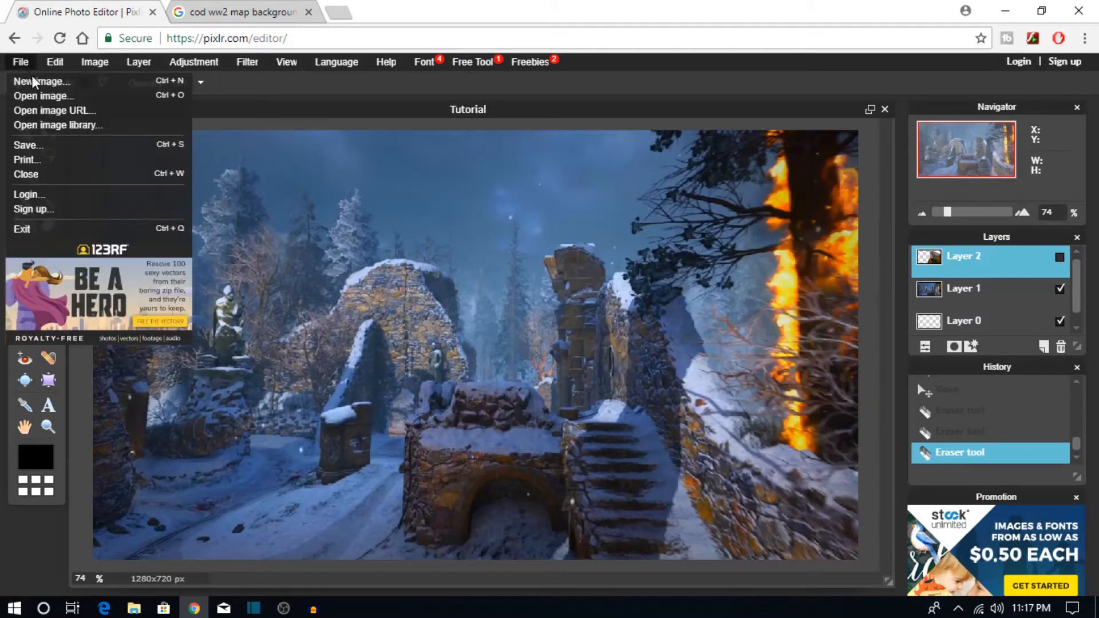
{"action": "left_click", "coordinate": [27, 146]}
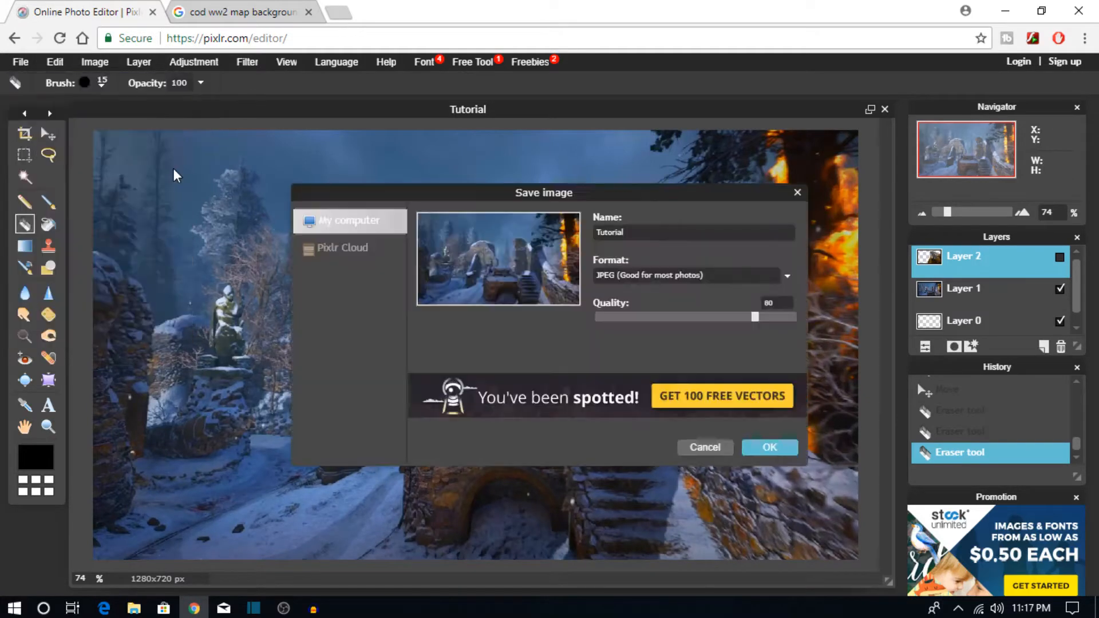
{"action": "left_click", "coordinate": [676, 277]}
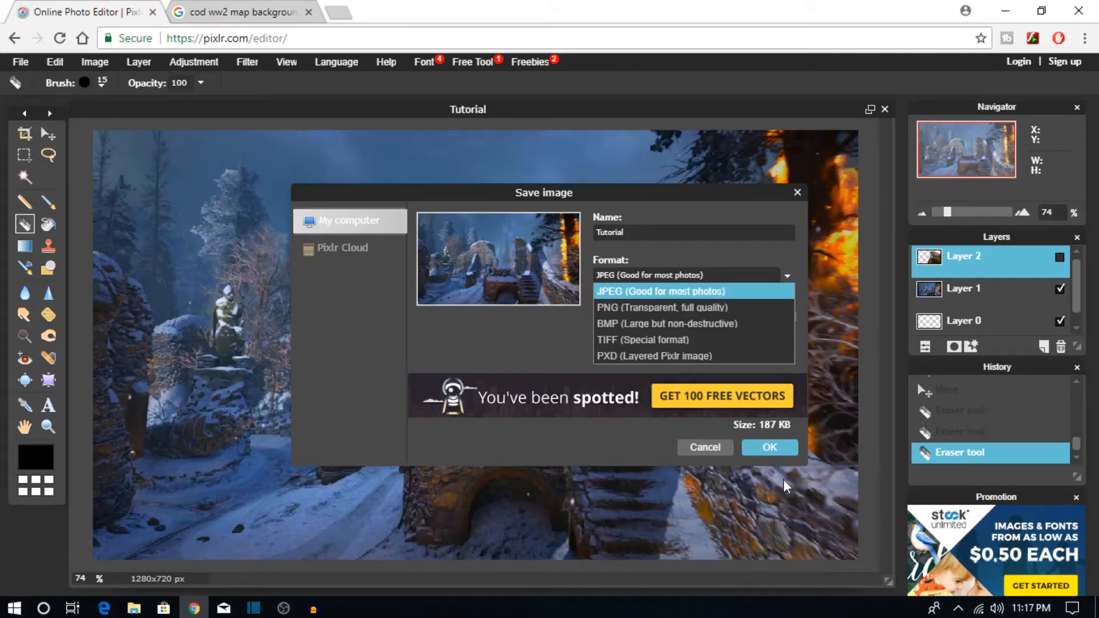
{"action": "left_click", "coordinate": [712, 447]}
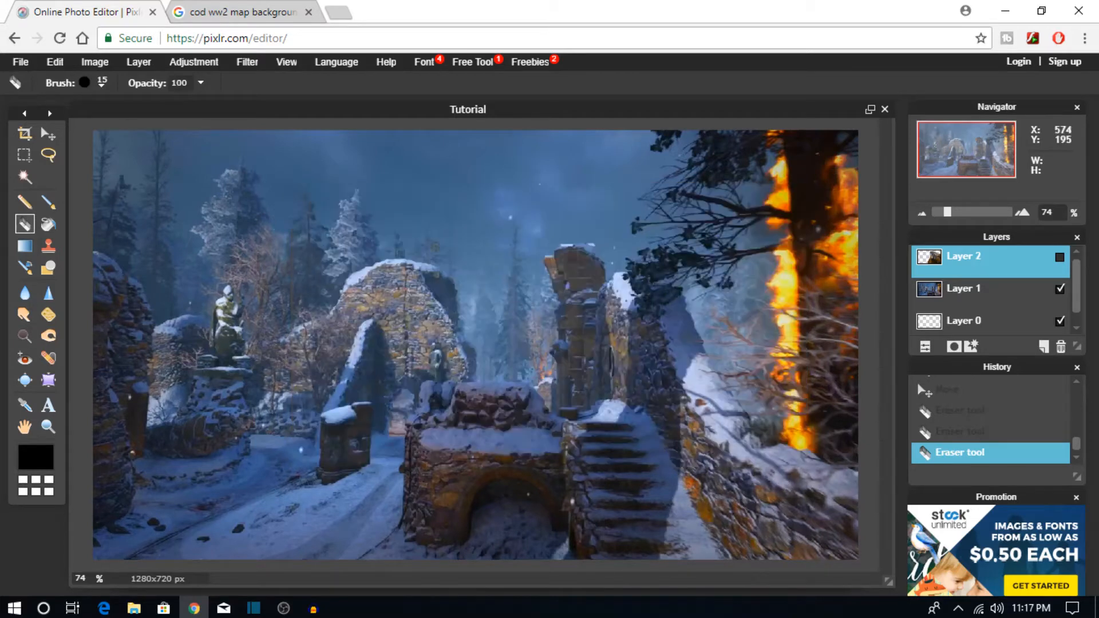
Step: Paste the cut-out weapon into the Tutorial image as a new layer and move it slightly down and right
{"action": "key", "text": "ctrl+v"}
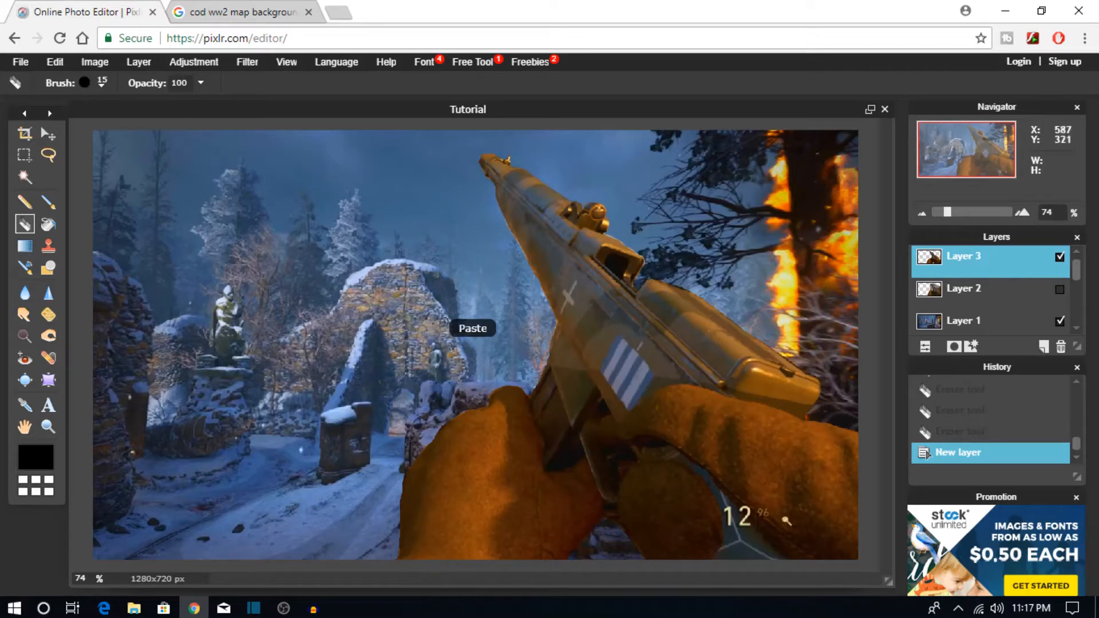
{"action": "left_click", "coordinate": [48, 133]}
{"action": "mouse_move", "coordinate": [593, 366]}
{"action": "left_mouse_down"}
{"action": "mouse_move", "coordinate": [581, 366]}
{"action": "mouse_move", "coordinate": [599, 373]}
{"action": "left_mouse_up"}
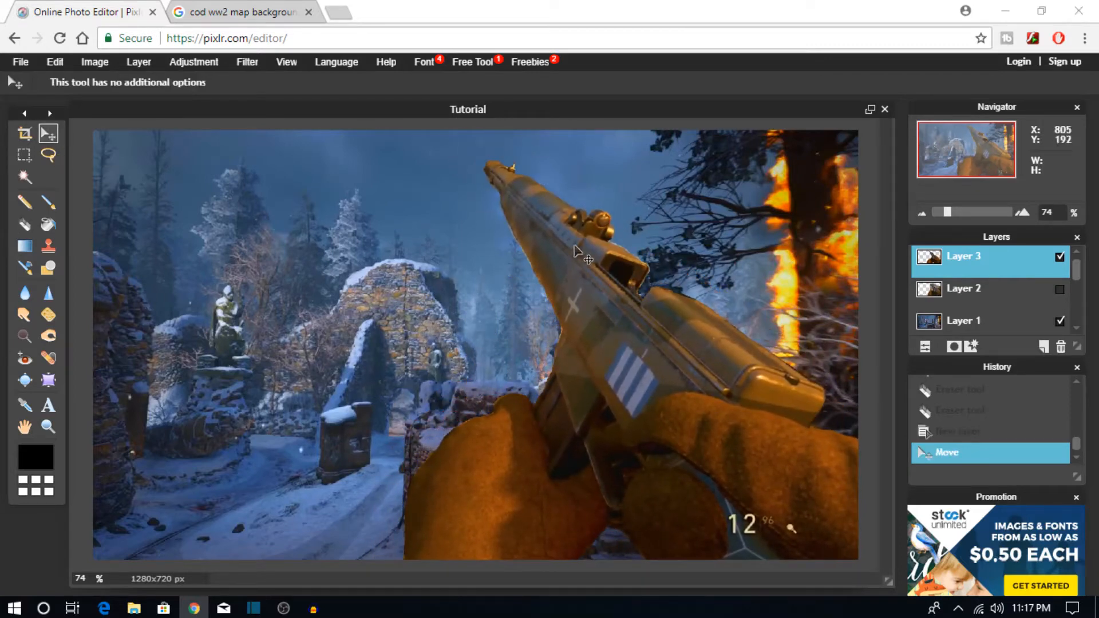
Step: Set the saturation of the cut-out weapon layer to -4 with Hue & Saturation
{"action": "left_click", "coordinate": [194, 61]}
{"action": "left_click", "coordinate": [206, 96]}
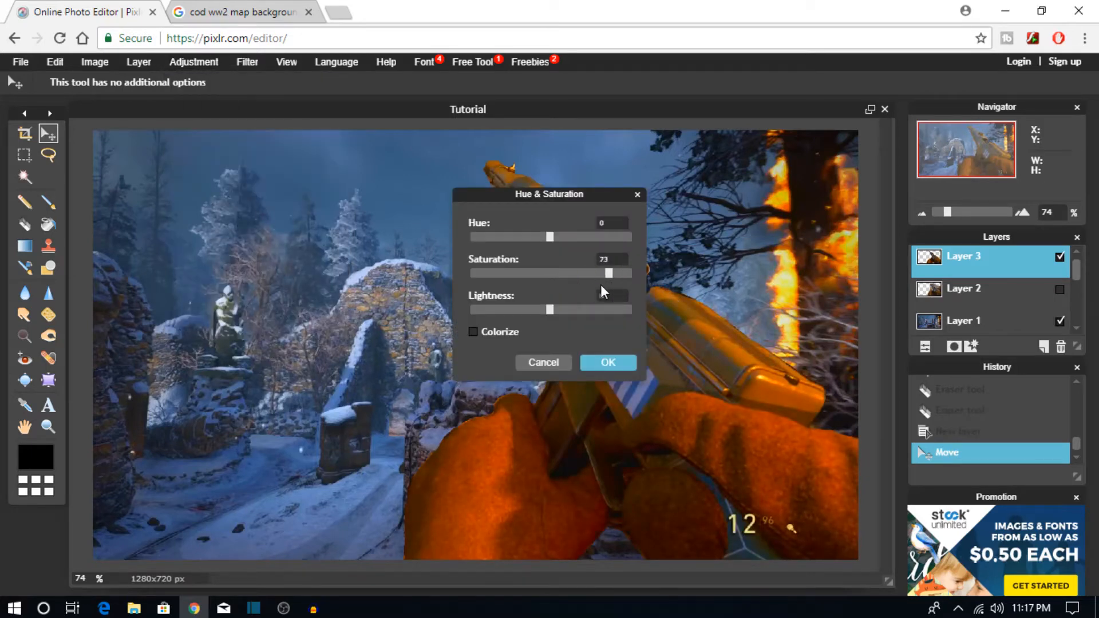
{"action": "left_click_drag", "start_coordinate": [531, 280], "coordinate": [547, 280]}
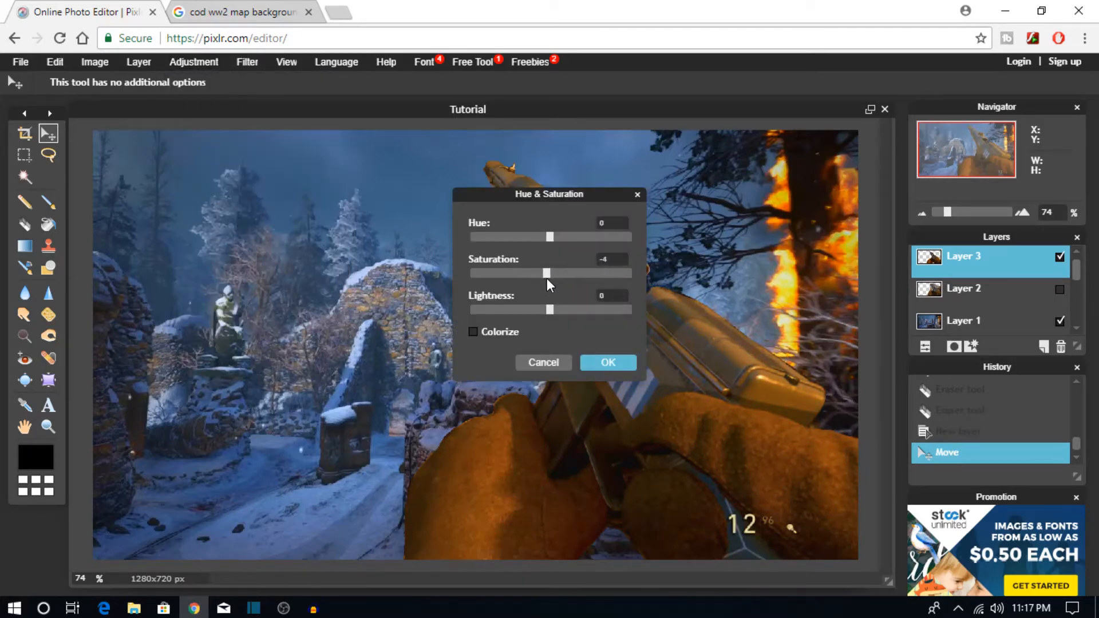
{"action": "left_click", "coordinate": [608, 362]}
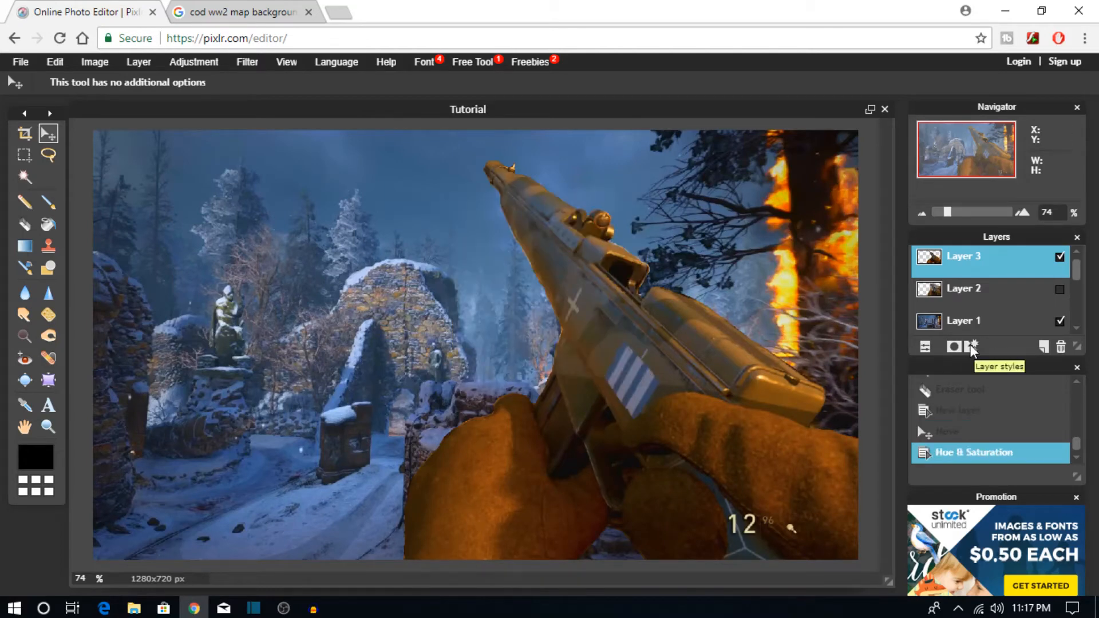
Step: Add an outer glow layer style to the cut-out weapon layer and set its color to white (ffffff)
{"action": "left_click", "coordinate": [969, 346]}
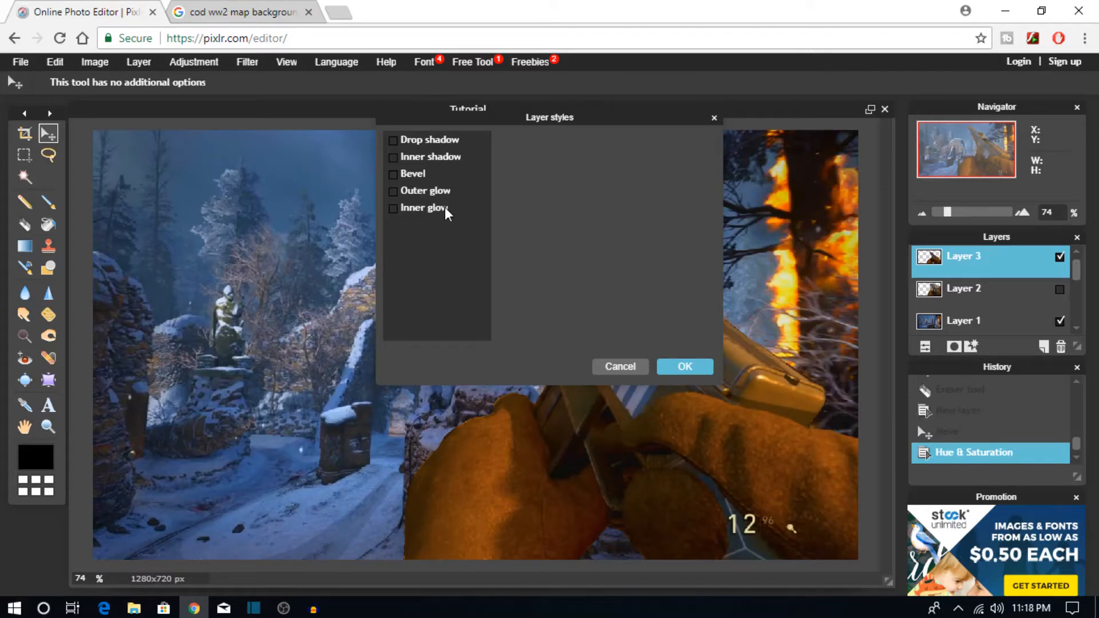
{"action": "left_click", "coordinate": [435, 191]}
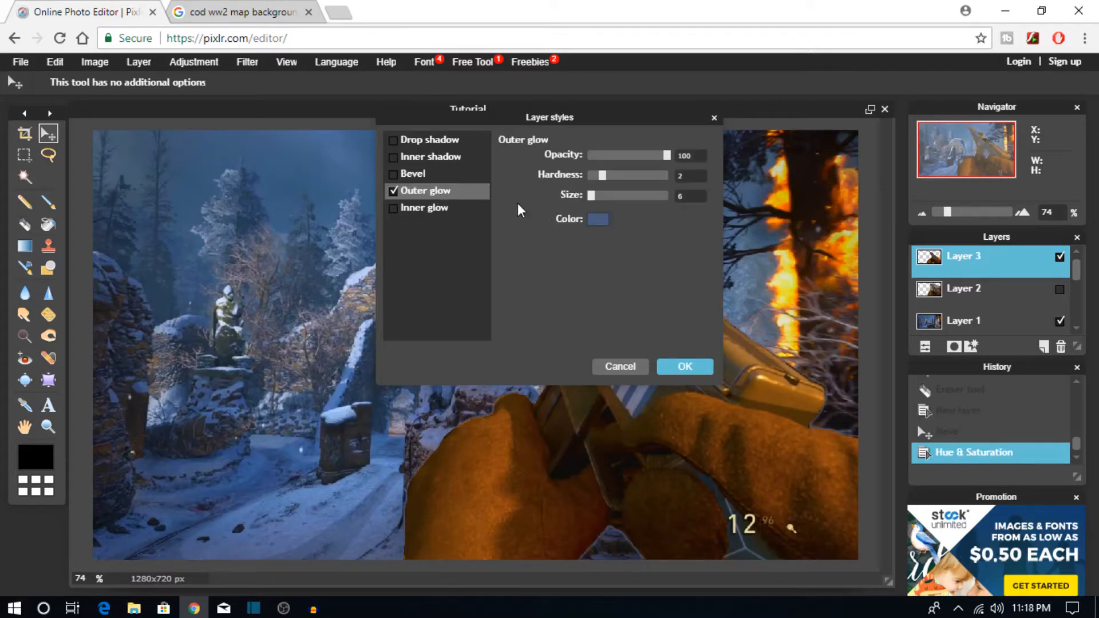
{"action": "left_click", "coordinate": [596, 220]}
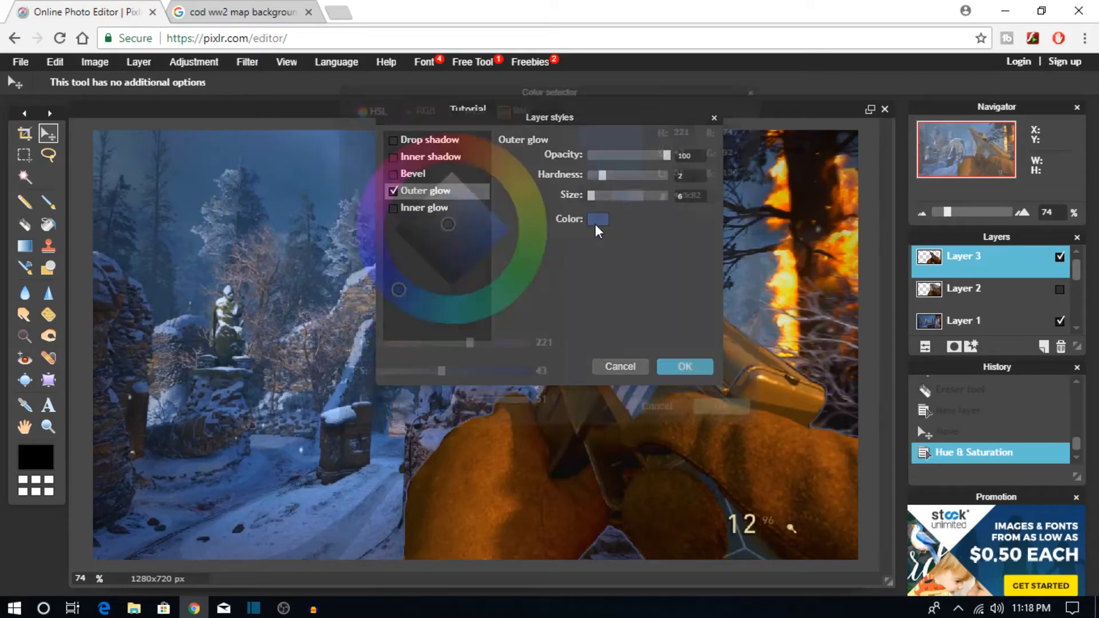
{"action": "left_click_drag", "start_coordinate": [461, 235], "coordinate": [456, 150]}
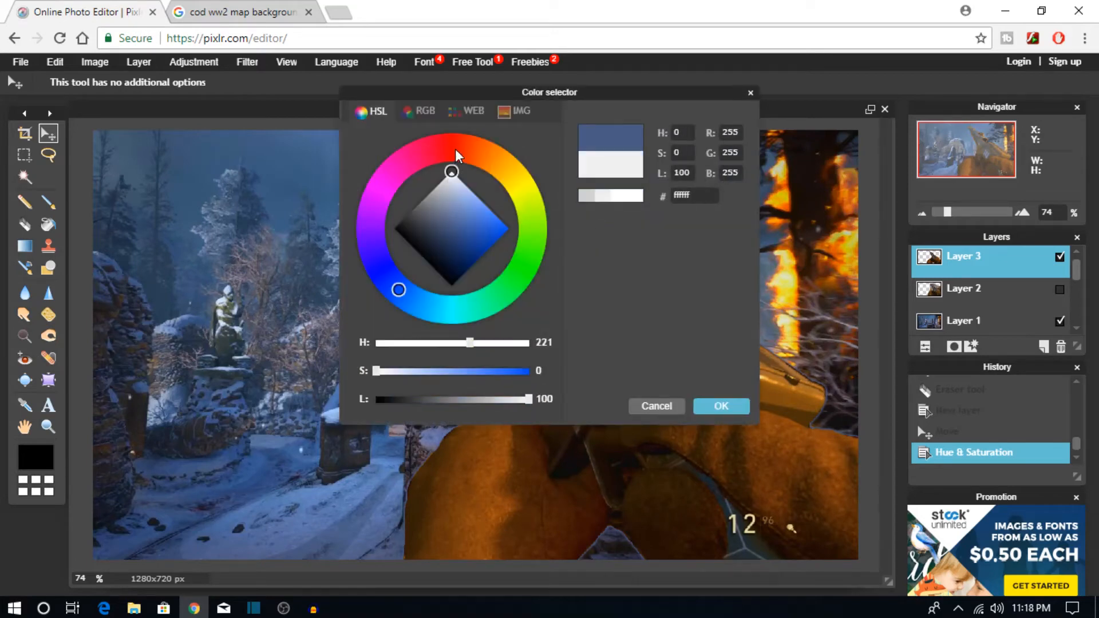
{"action": "left_click", "coordinate": [721, 405]}
Step: Set the weapon's outer glow to hardness 10 and size 10, and apply the layer style
{"action": "left_click_drag", "start_coordinate": [572, 111], "coordinate": [294, 168]}
{"action": "mouse_move", "coordinate": [316, 250]}
{"action": "left_mouse_down"}
{"action": "mouse_move", "coordinate": [403, 255]}
{"action": "mouse_move", "coordinate": [320, 250]}
{"action": "left_mouse_up"}
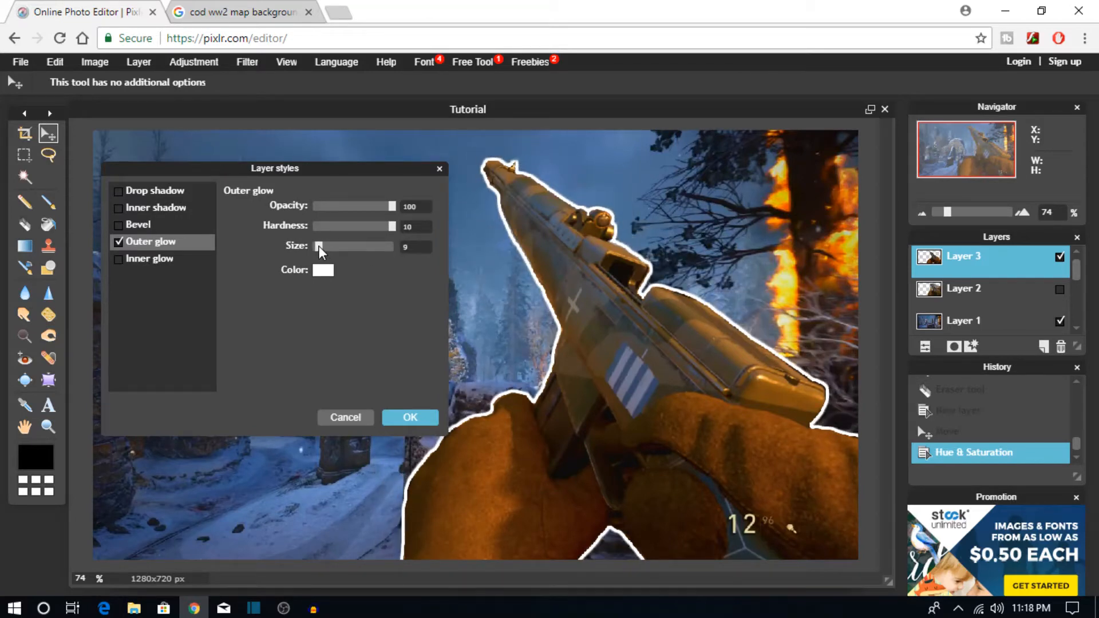
{"action": "left_click_drag", "start_coordinate": [319, 250], "coordinate": [320, 251]}
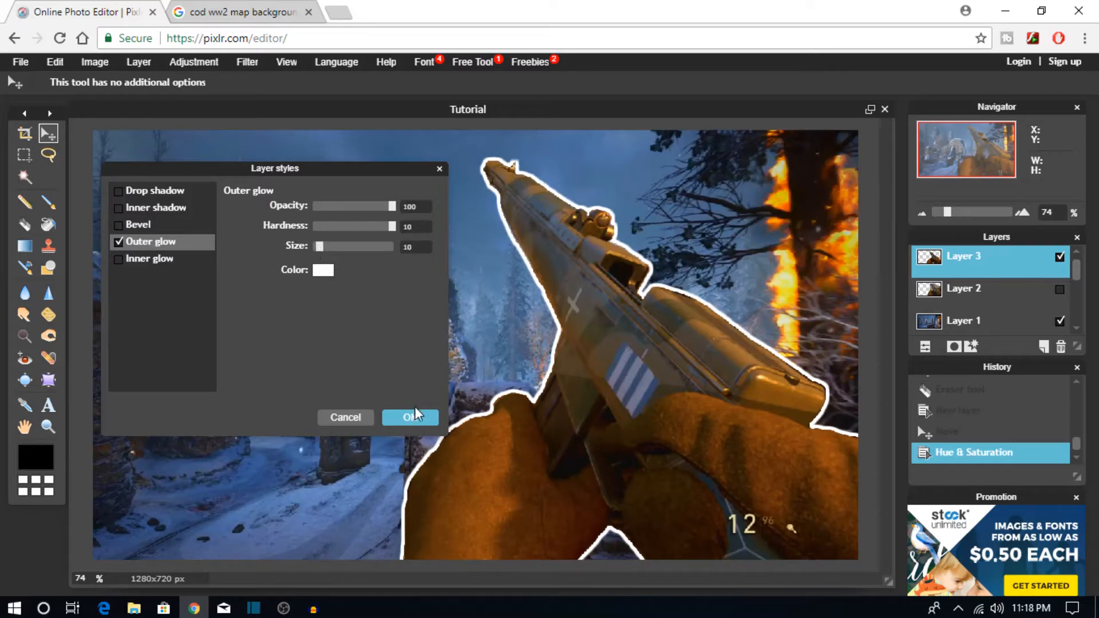
{"action": "left_click", "coordinate": [395, 425]}
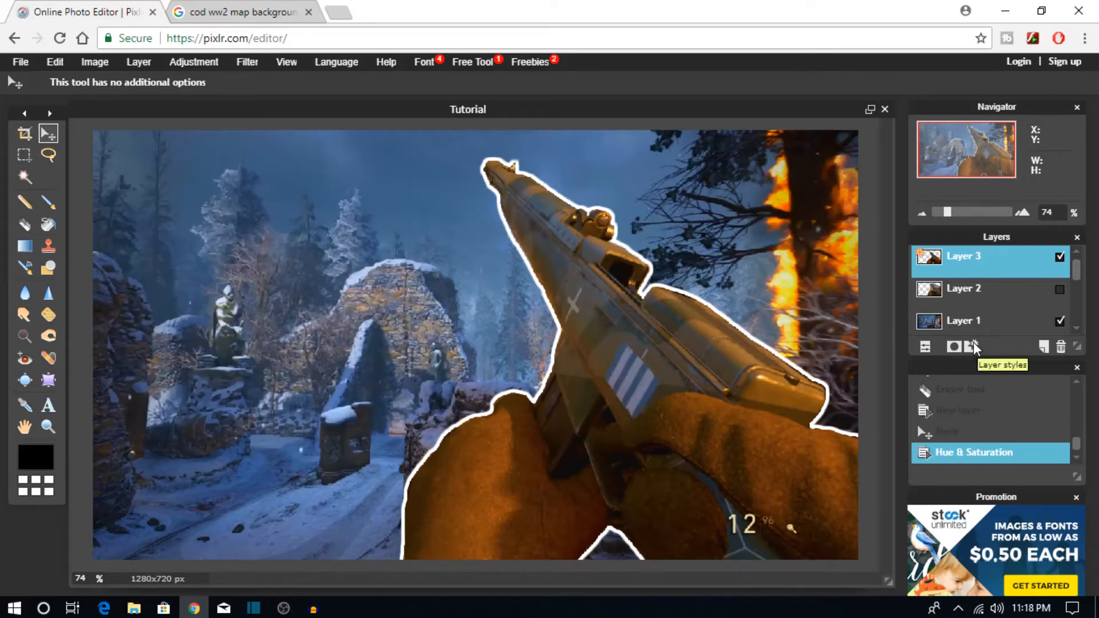
Step: Try a black (000000) inner glow with hardness 10 on the weapon layer, and disable that glow again
{"action": "left_click", "coordinate": [972, 346]}
{"action": "left_click", "coordinate": [155, 223]}
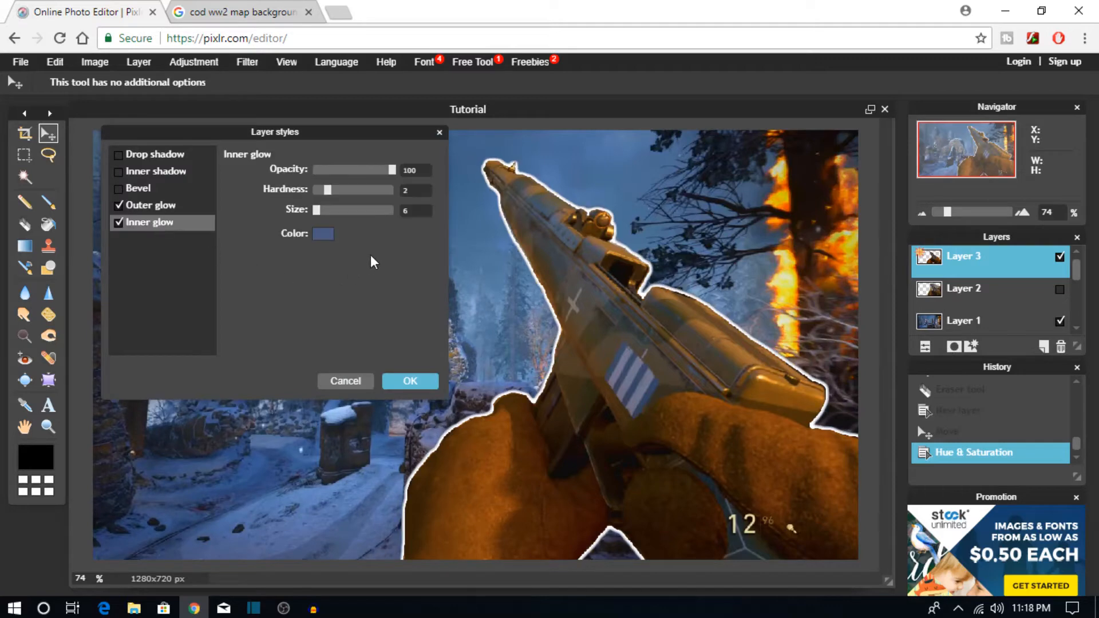
{"action": "left_click", "coordinate": [324, 234]}
{"action": "left_click_drag", "start_coordinate": [168, 232], "coordinate": [119, 232]}
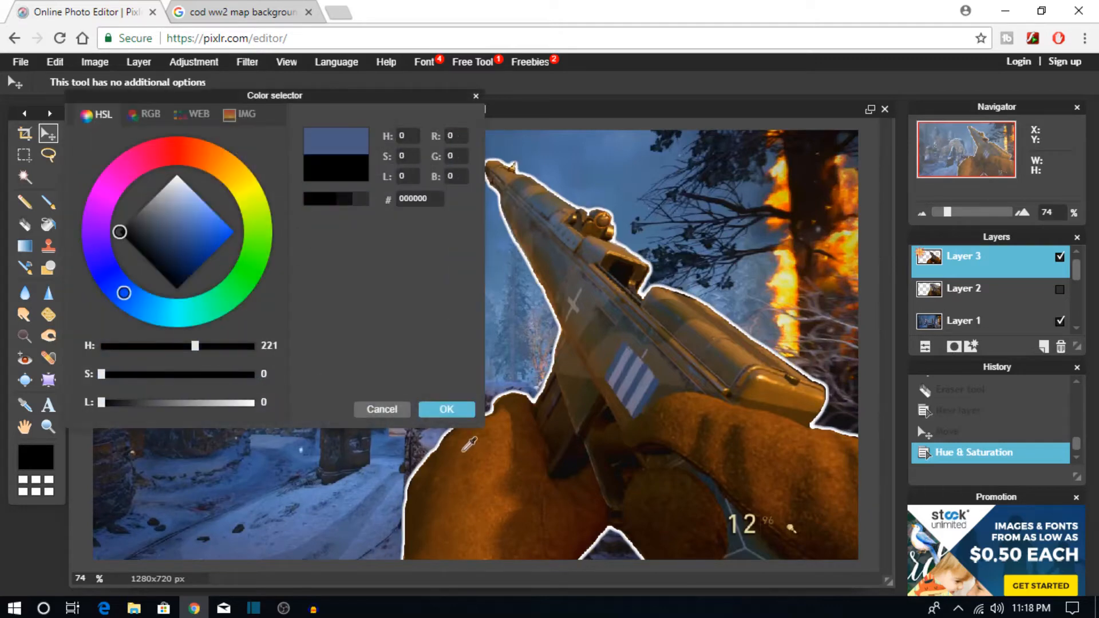
{"action": "left_click", "coordinate": [440, 410]}
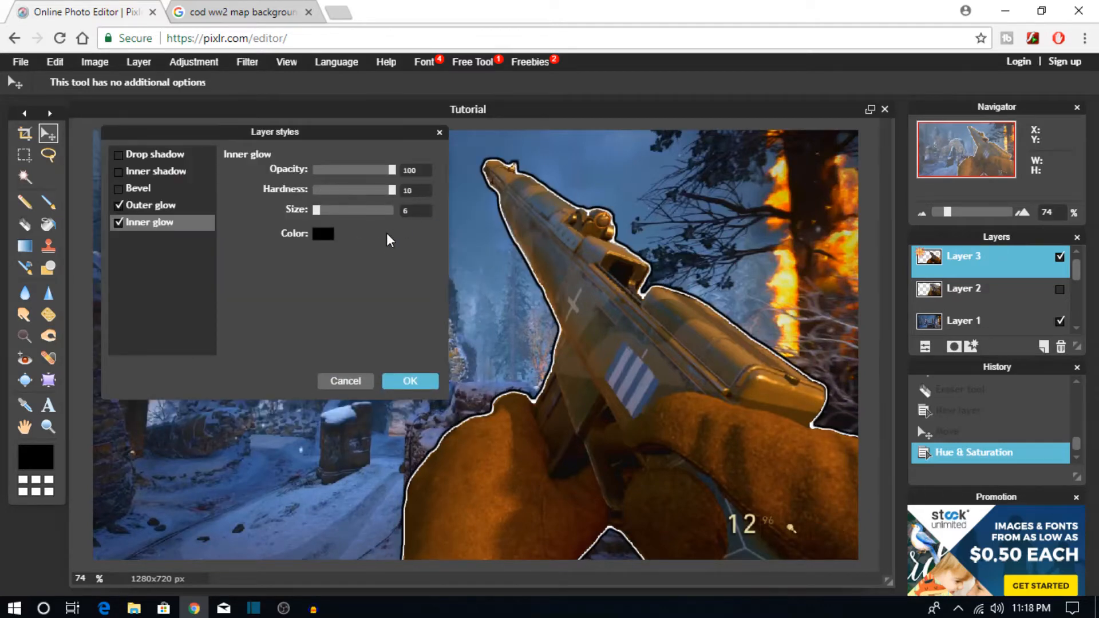
{"action": "left_click", "coordinate": [119, 223]}
{"action": "left_click", "coordinate": [404, 381]}
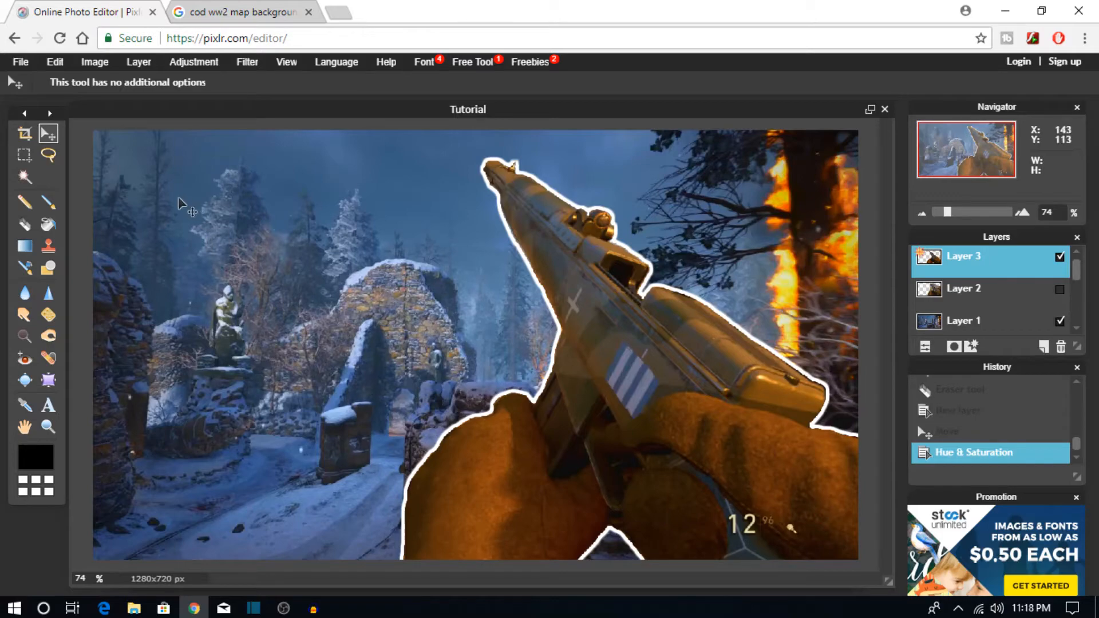
Step: Browse the effects folder inside youtube stuff on the Desktop for an effect image, without opening any file
{"action": "left_click", "coordinate": [21, 61]}
{"action": "left_click", "coordinate": [46, 101]}
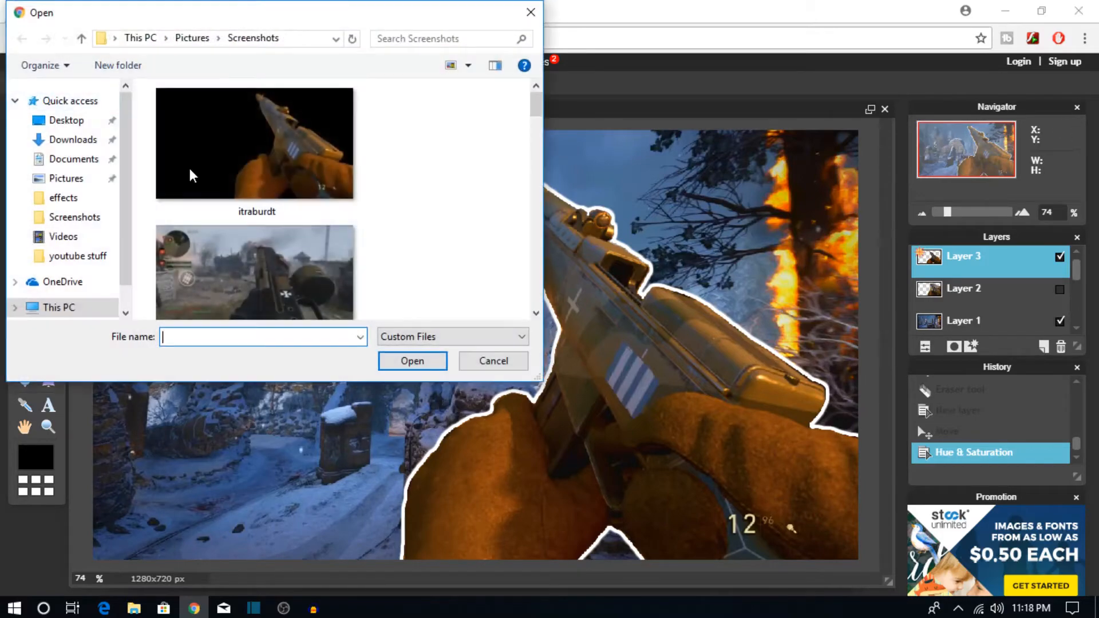
{"action": "left_click", "coordinate": [67, 121]}
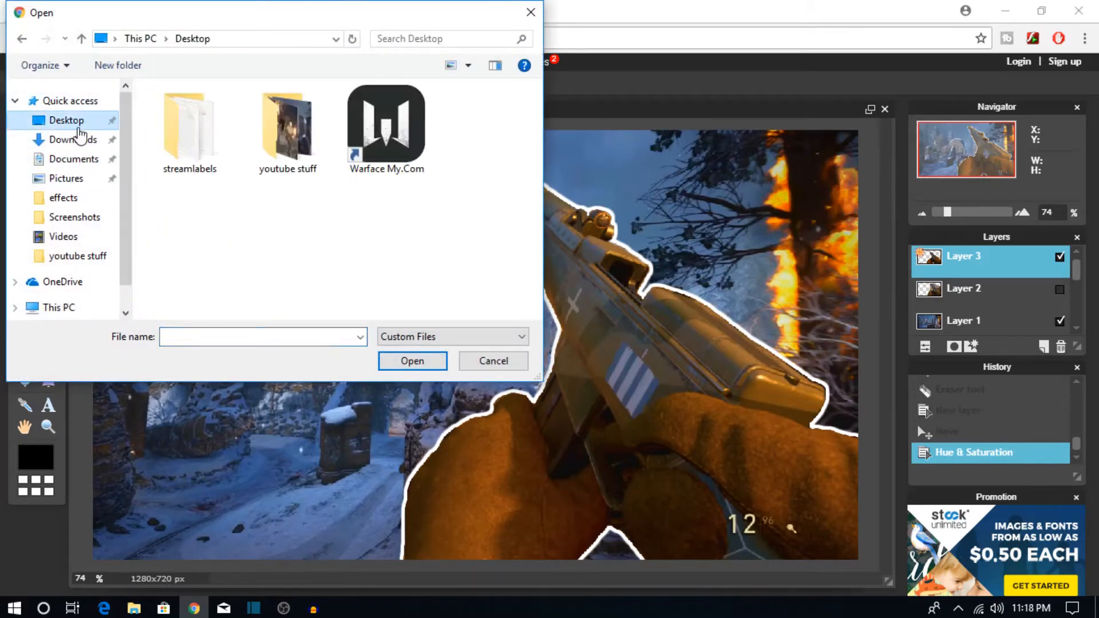
{"action": "double_click", "coordinate": [287, 129]}
{"action": "double_click", "coordinate": [287, 133]}
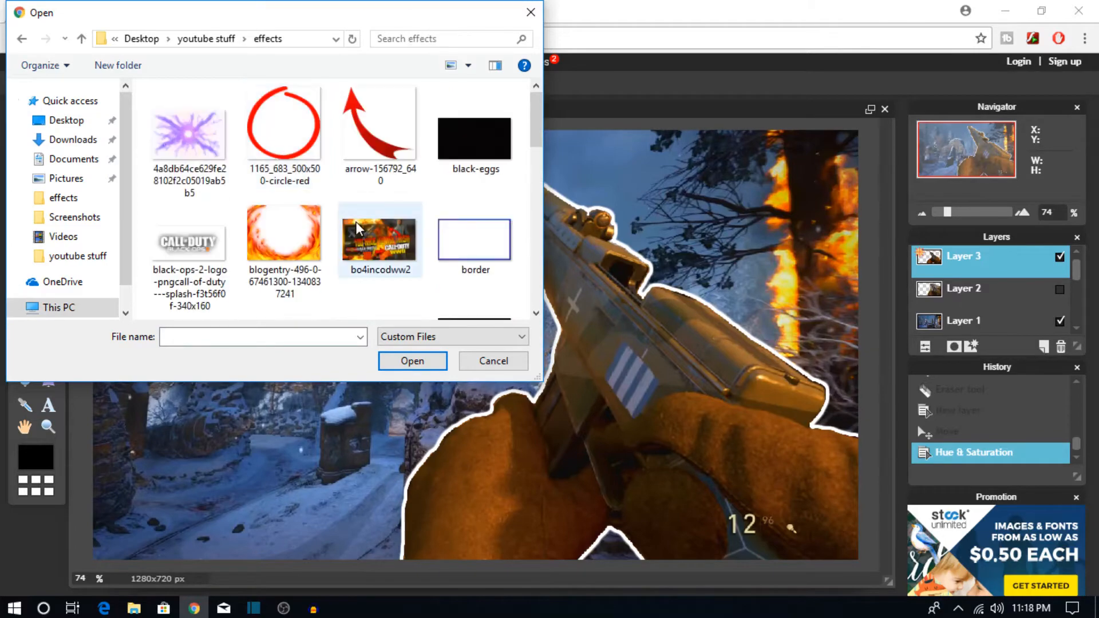
{"action": "scroll", "coordinate": [356, 228], "scroll_direction": "down", "scroll_amount": 10}
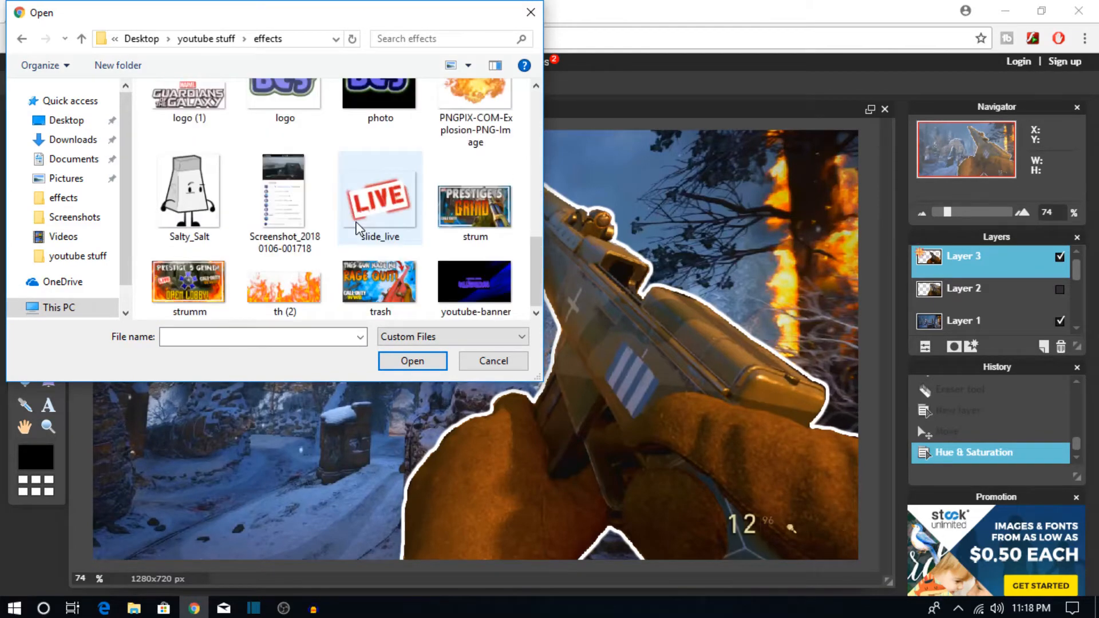
{"action": "scroll", "coordinate": [356, 228], "scroll_direction": "up", "scroll_amount": 8}
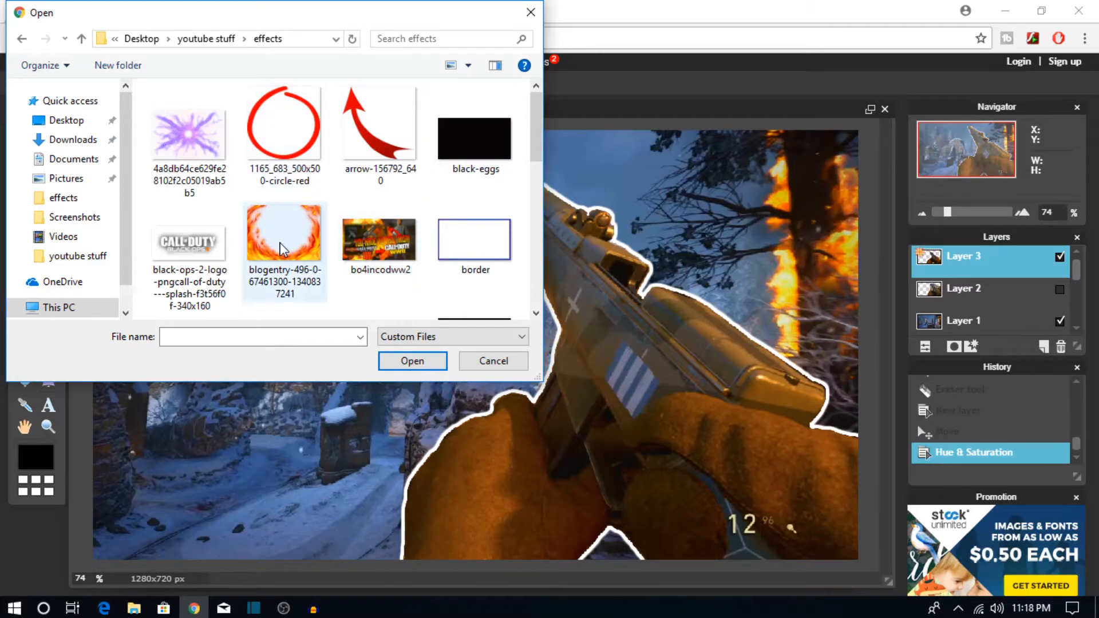
{"action": "left_click", "coordinate": [479, 360]}
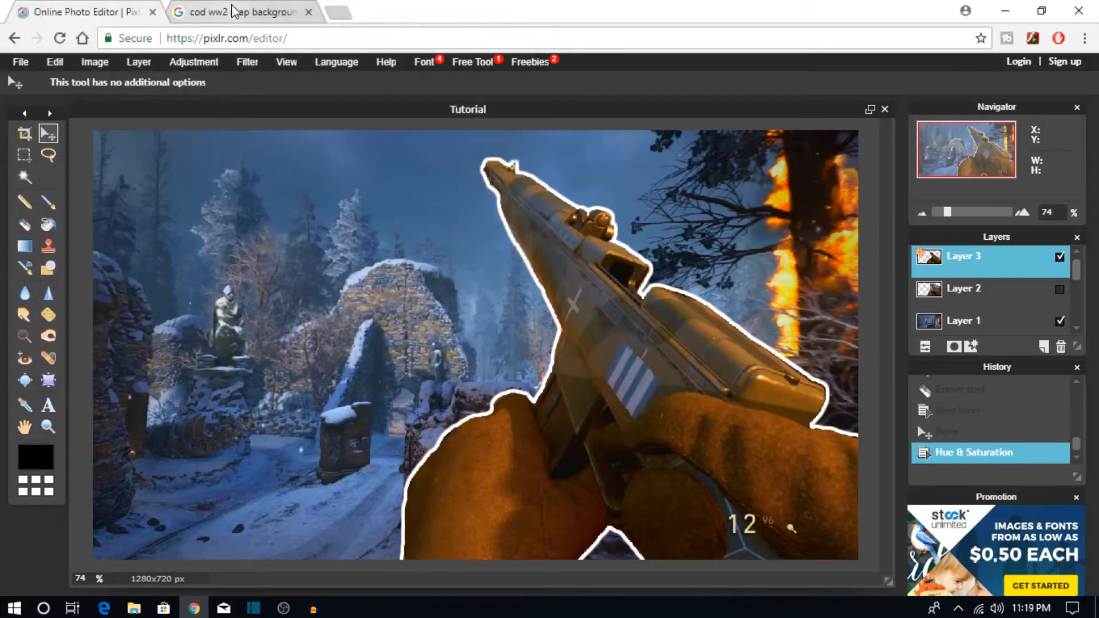
Step: Search the web for "thumbail flame effects" in the browser tab holding the map background image results
{"action": "left_click", "coordinate": [244, 11]}
{"action": "left_click", "coordinate": [264, 36]}
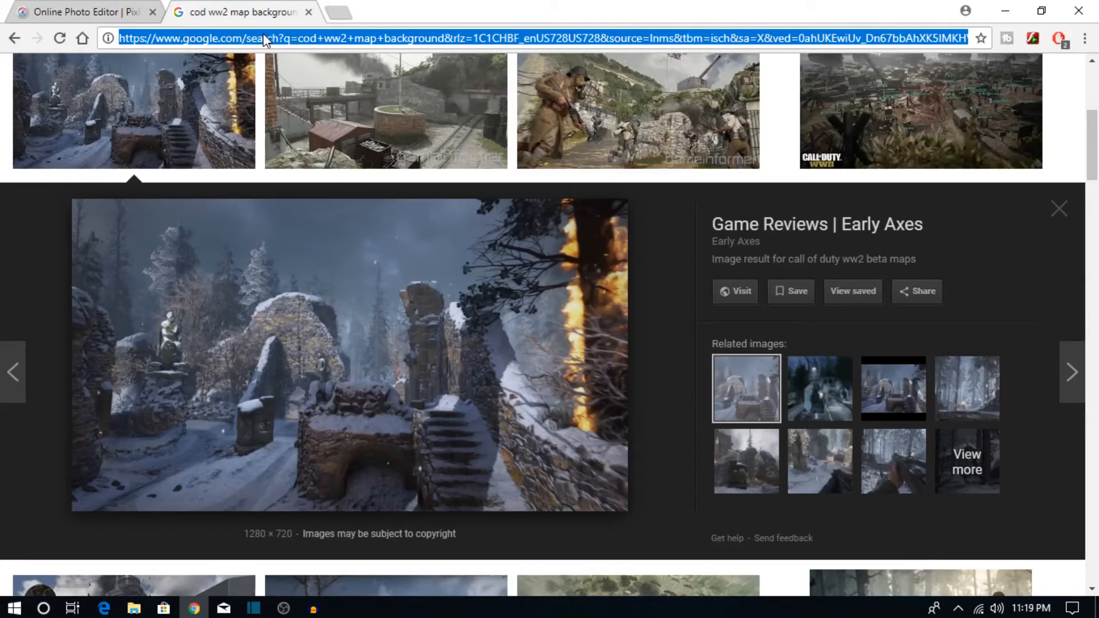
{"action": "type", "text": "thumbail "}
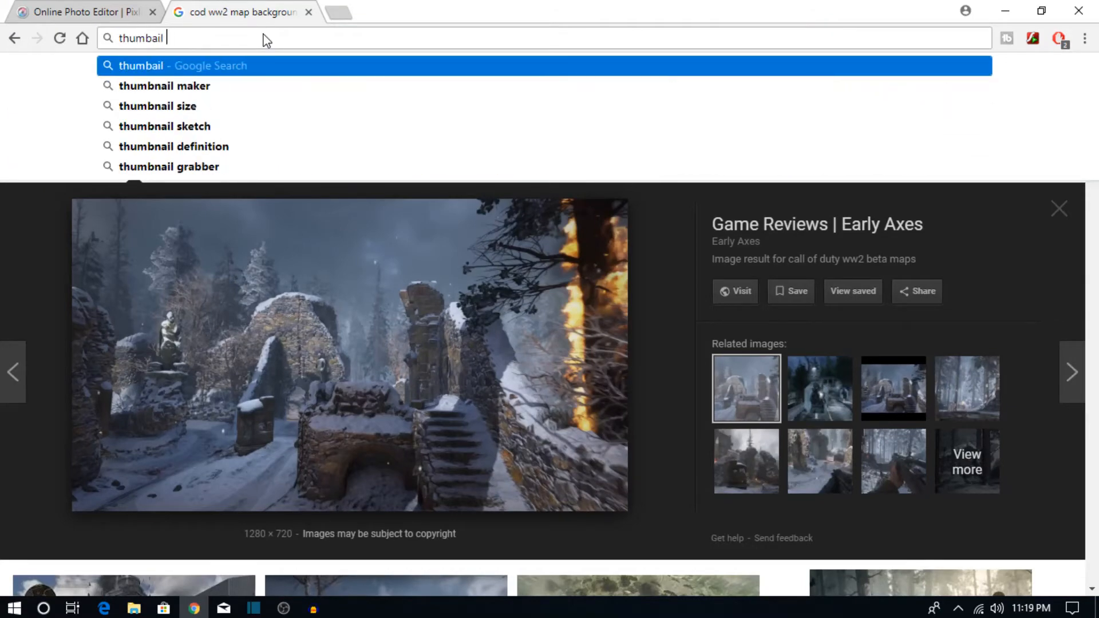
{"action": "type", "text": "flame e"}
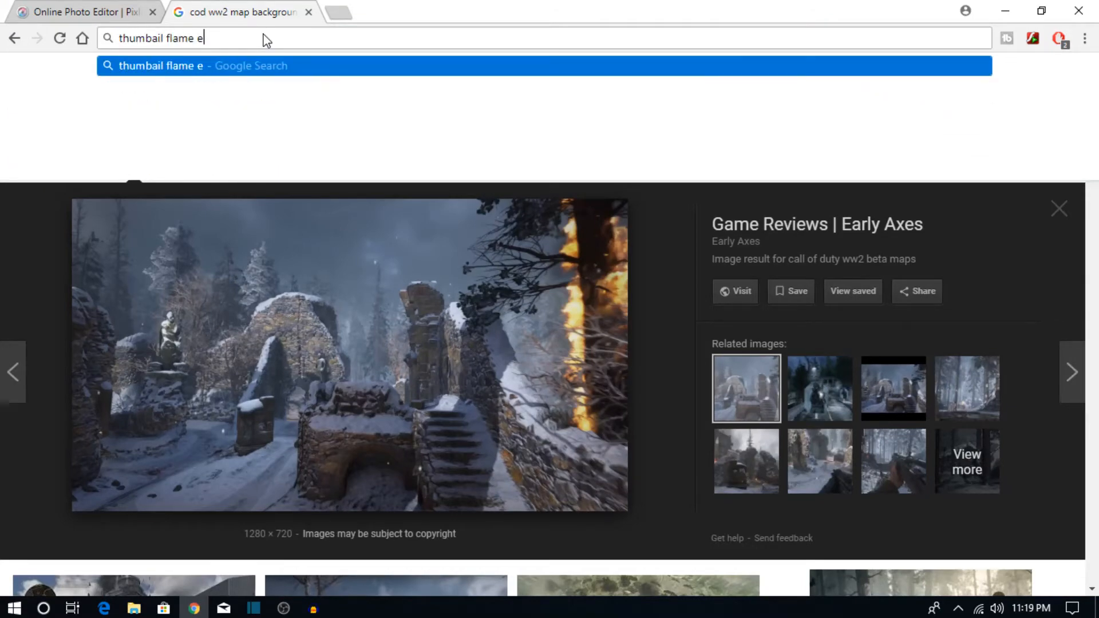
{"action": "type", "text": "ffects"}
{"action": "key", "text": "Return"}
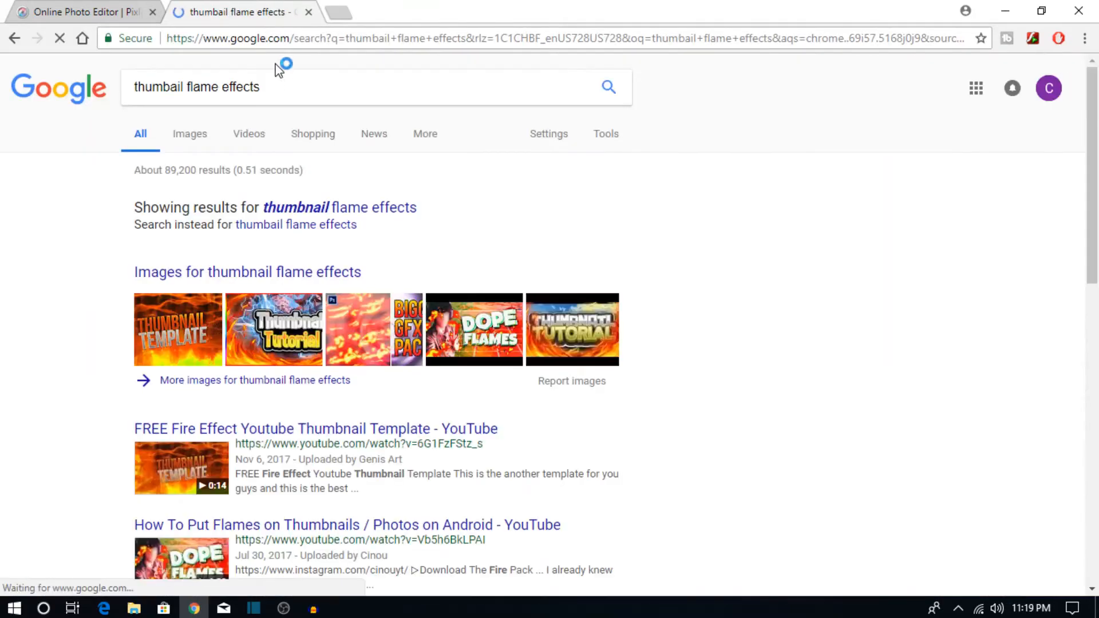
Step: Refine the search to "thumbail flame effects png", show image results, and preview the ring-of-fire image and a related one
{"action": "left_click", "coordinate": [273, 78]}
{"action": "type", "text": "png"}
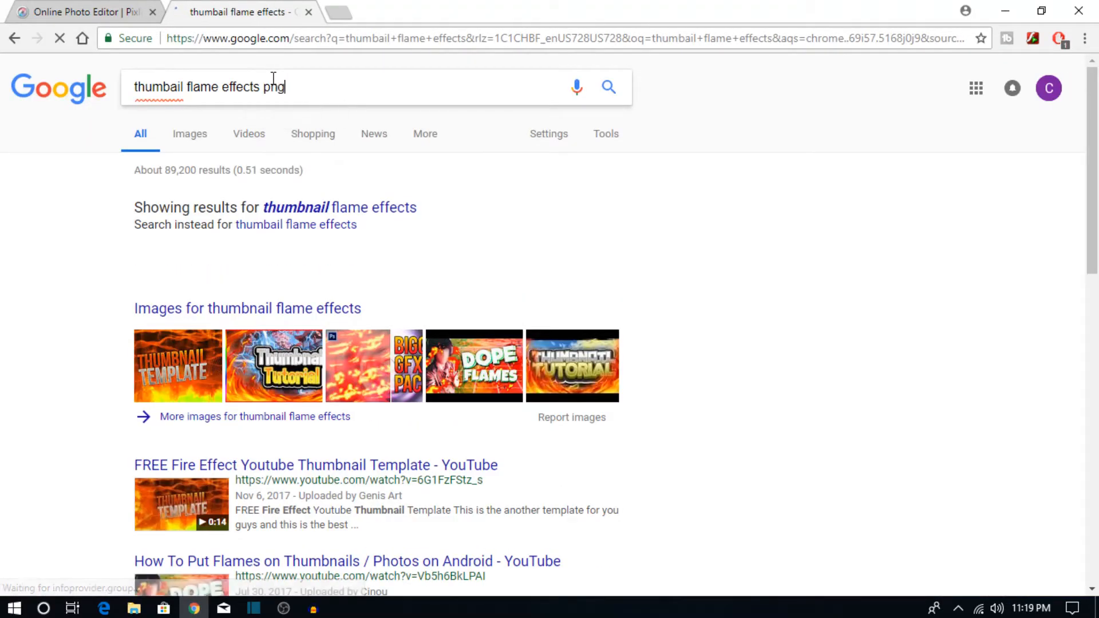
{"action": "key", "text": "Return"}
{"action": "left_click", "coordinate": [186, 141]}
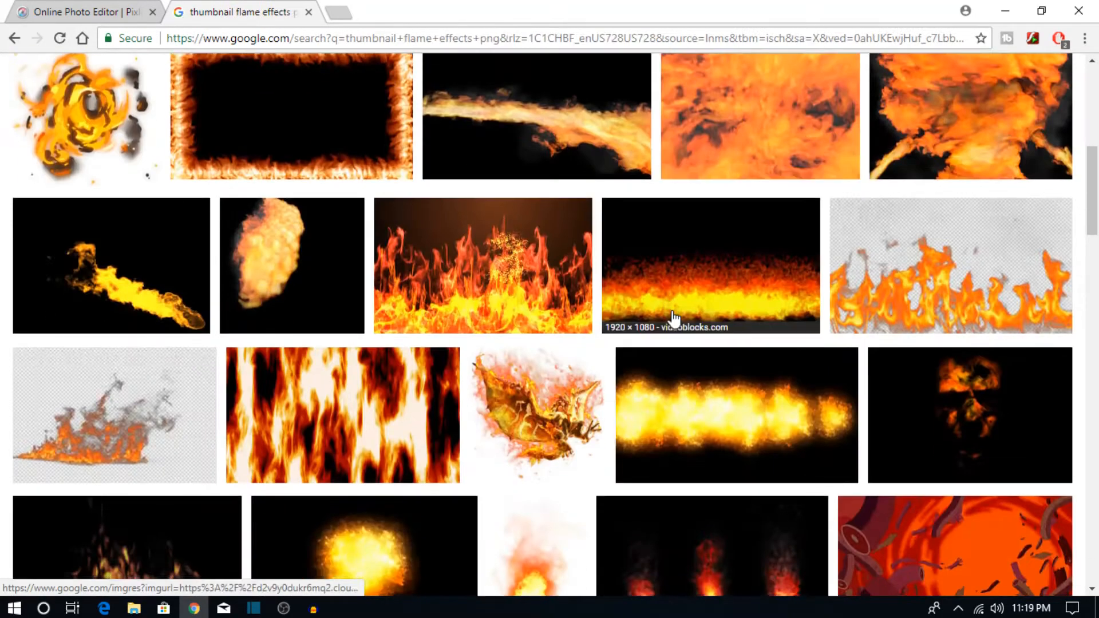
{"action": "left_click", "coordinate": [203, 295]}
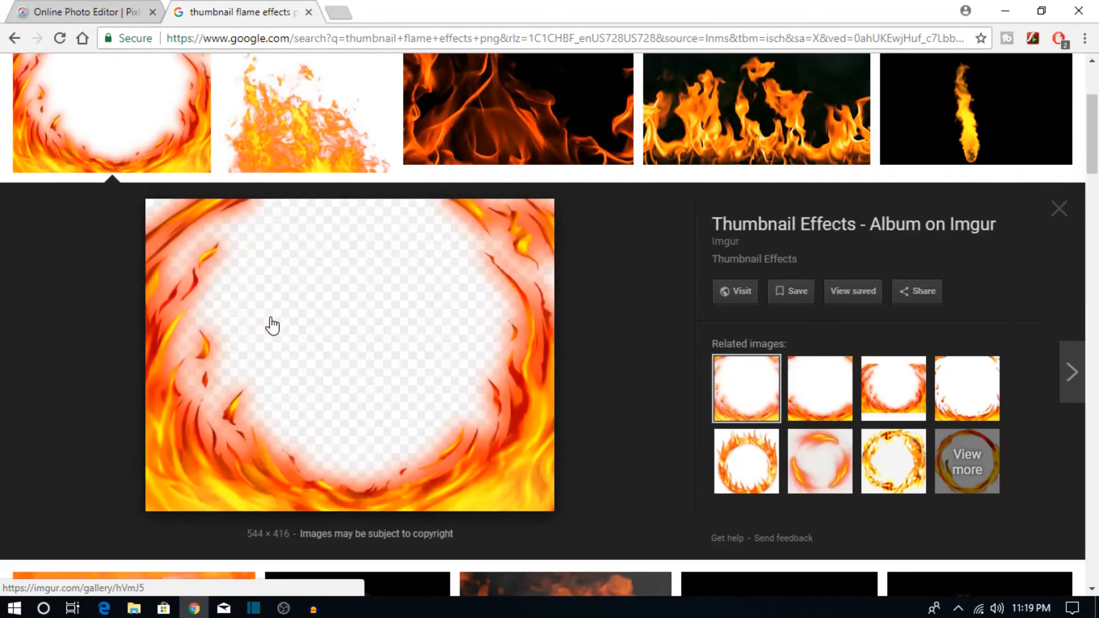
{"action": "left_click", "coordinate": [837, 387]}
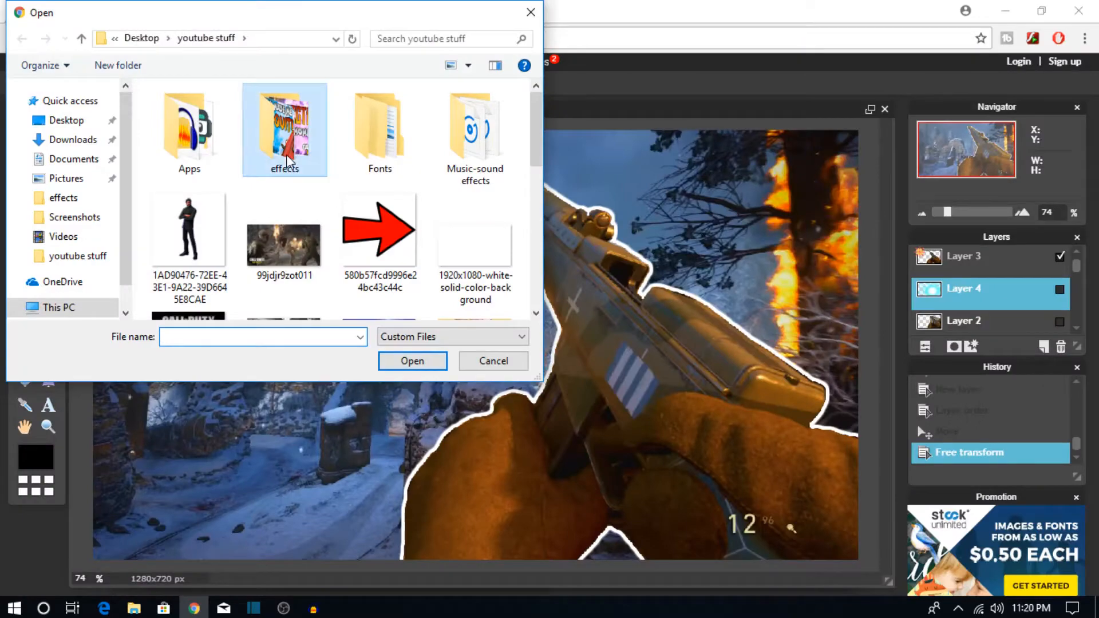
{"action": "double_click", "coordinate": [263, 158]}
{"action": "left_click", "coordinate": [298, 229]}
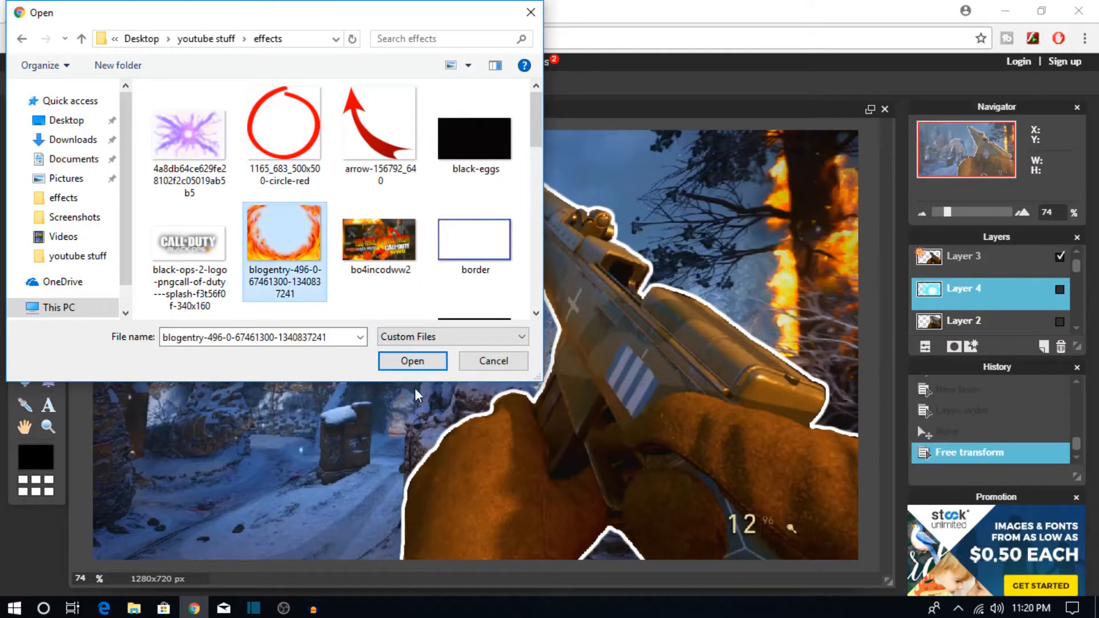
{"action": "left_click", "coordinate": [409, 361]}
{"action": "key", "text": "ctrl+a"}
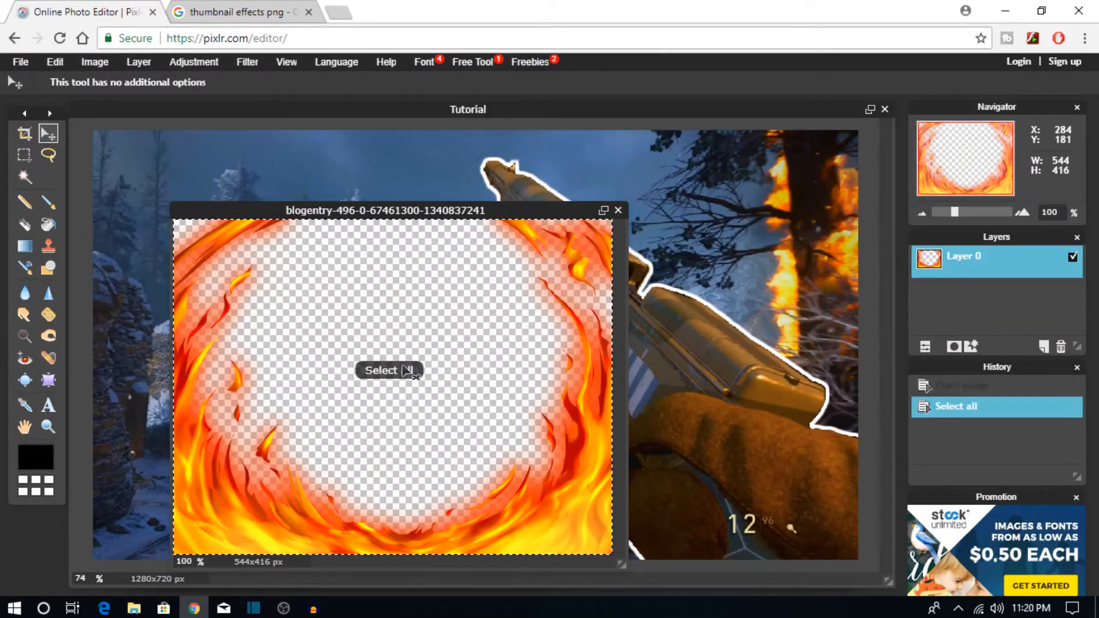
{"action": "key", "text": "ctrl+c"}
{"action": "left_click", "coordinate": [534, 107]}
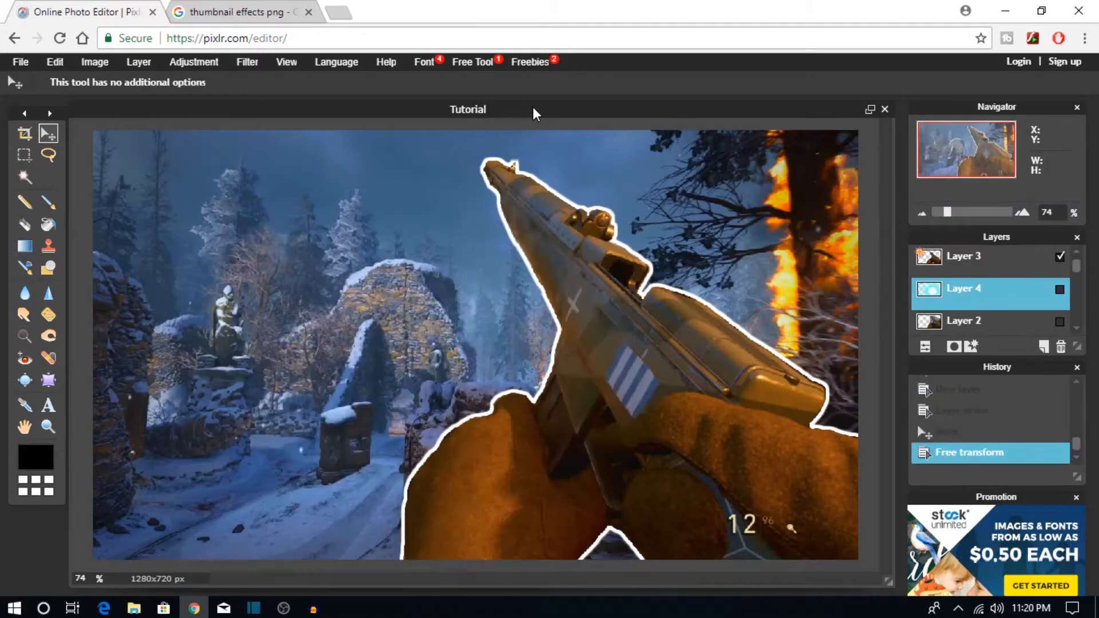
{"action": "key", "text": "ctrl+v"}
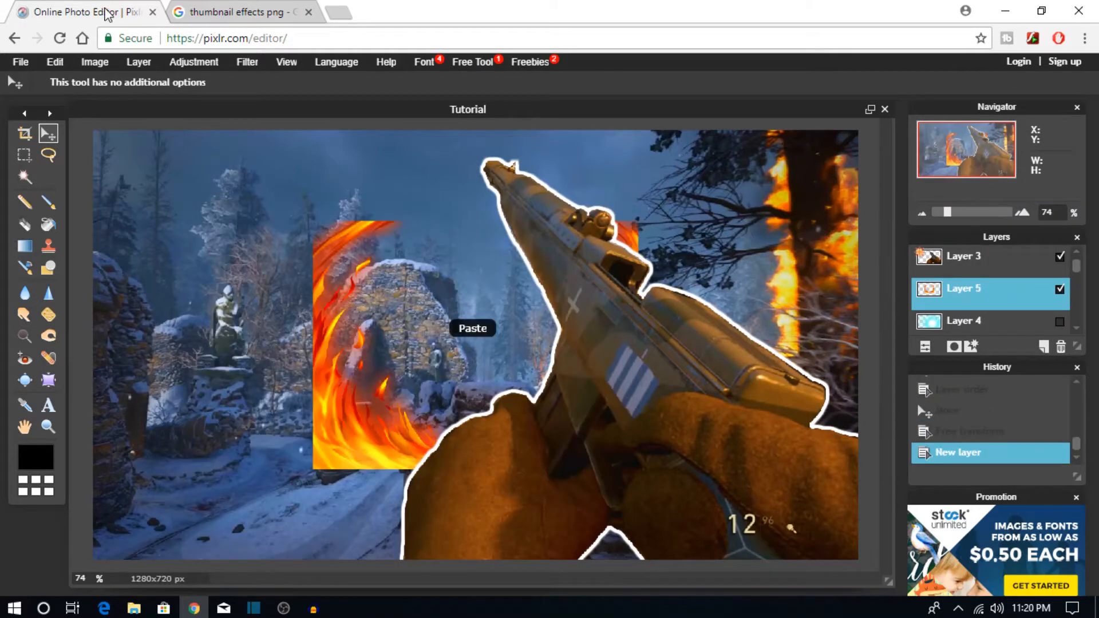
Step: Free transform the pasted flame ring so it frames the whole canvas, and apply the changes
{"action": "left_click", "coordinate": [54, 62]}
{"action": "left_click", "coordinate": [134, 180]}
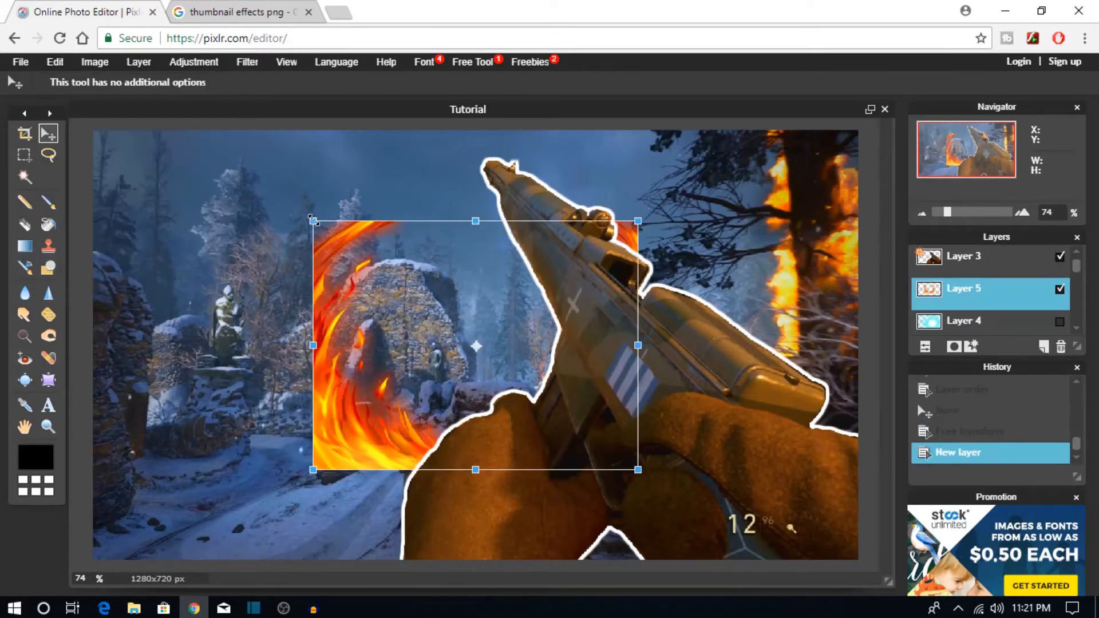
{"action": "left_click_drag", "start_coordinate": [313, 219], "coordinate": [29, 85]}
{"action": "left_click_drag", "start_coordinate": [296, 242], "coordinate": [272, 247]}
{"action": "left_click", "coordinate": [978, 88]}
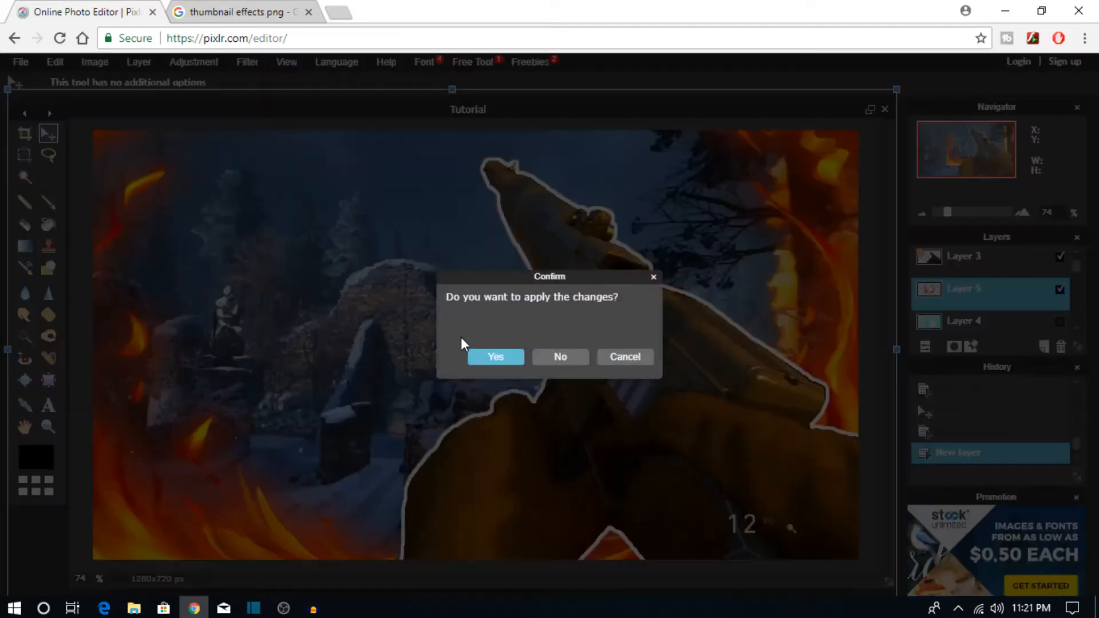
{"action": "left_click", "coordinate": [487, 357]}
Step: Recolor the flame ring layer with hue 180 and saturation 100, and hide that layer
{"action": "left_click", "coordinate": [185, 58]}
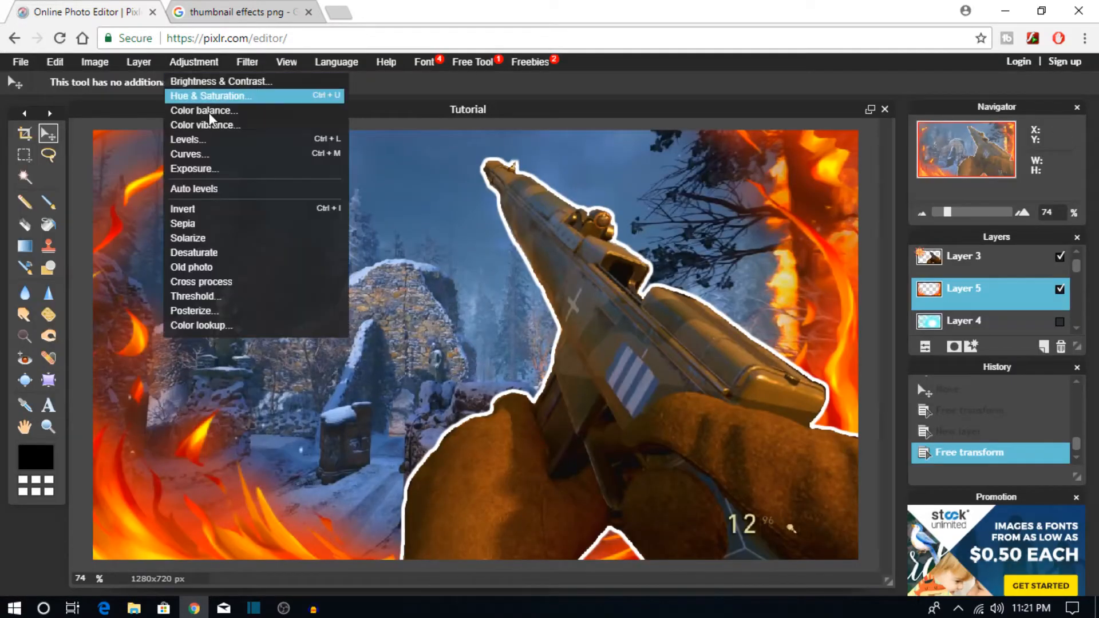
{"action": "left_click", "coordinate": [206, 95]}
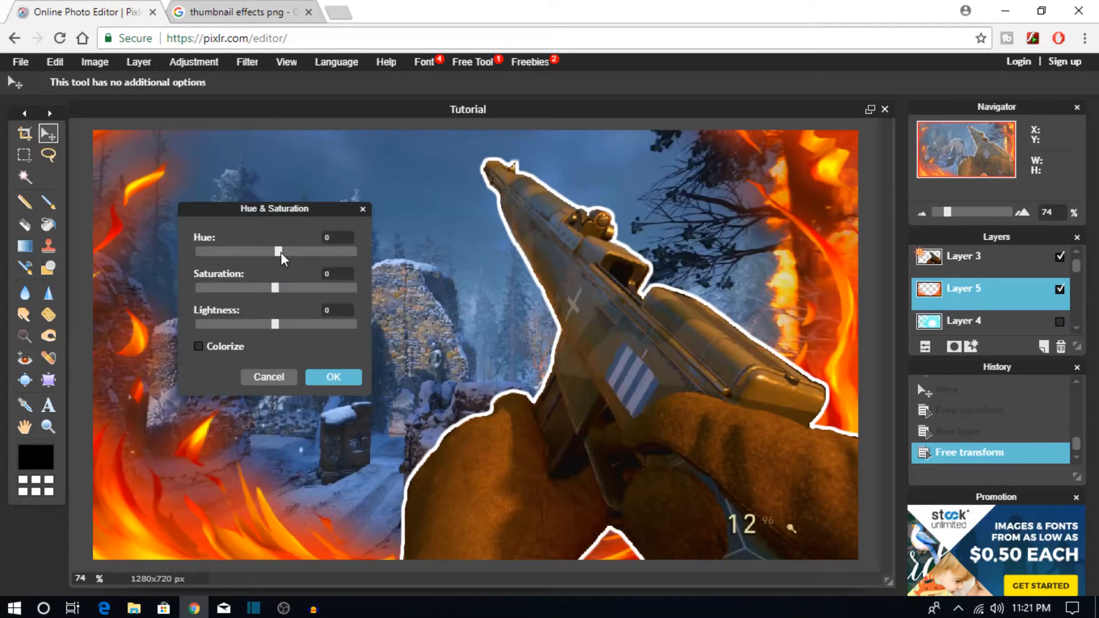
{"action": "left_click_drag", "start_coordinate": [280, 254], "coordinate": [371, 292]}
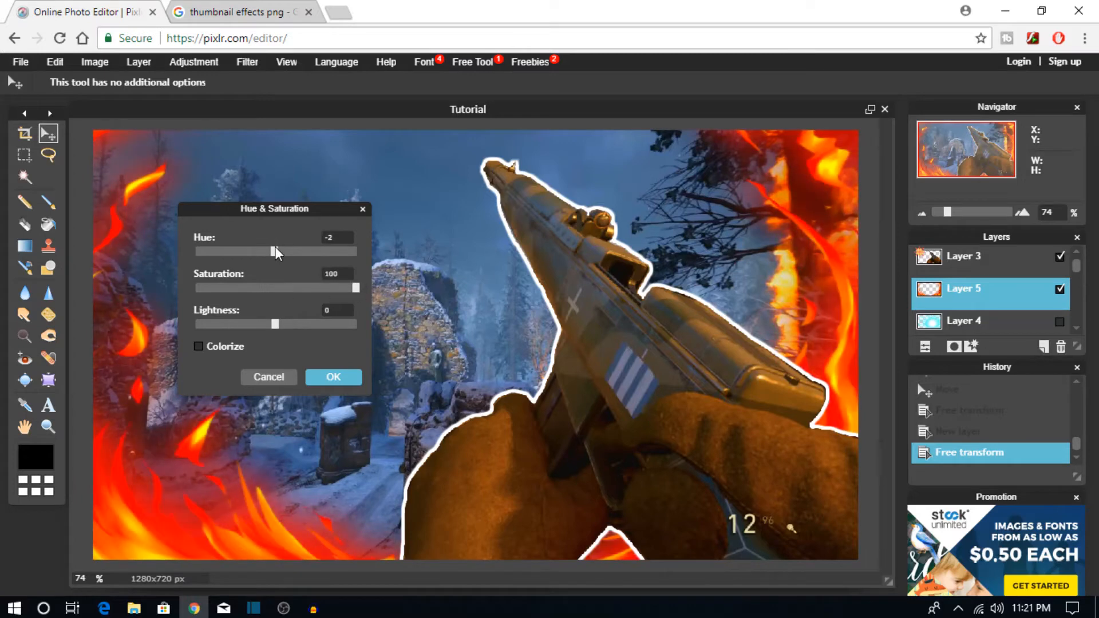
{"action": "left_click_drag", "start_coordinate": [275, 253], "coordinate": [367, 262]}
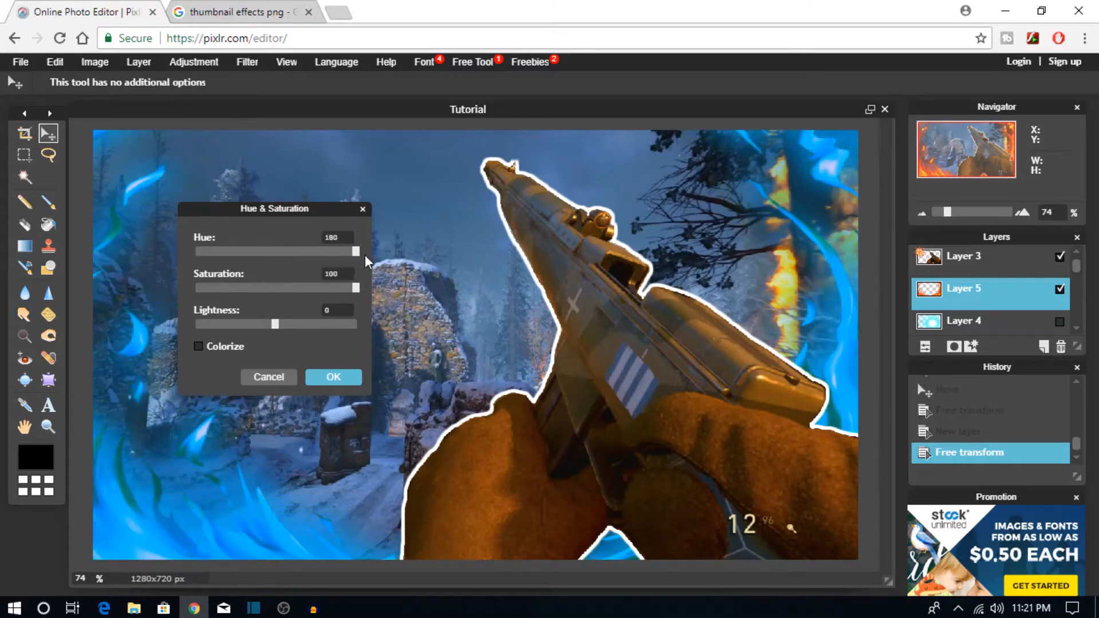
{"action": "left_click", "coordinate": [334, 377]}
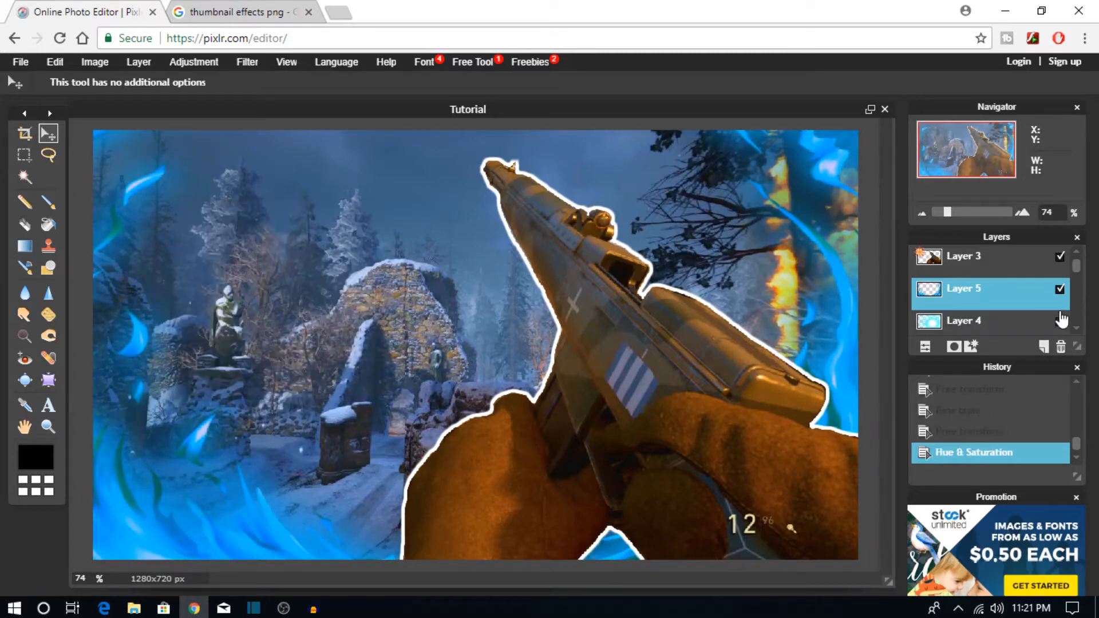
{"action": "left_click", "coordinate": [1060, 289]}
Step: Open PNGPIX-COM-Explosion-PNG-Image from the effects folder and copy the whole image into the Tutorial image as a new layer
{"action": "left_click", "coordinate": [21, 62]}
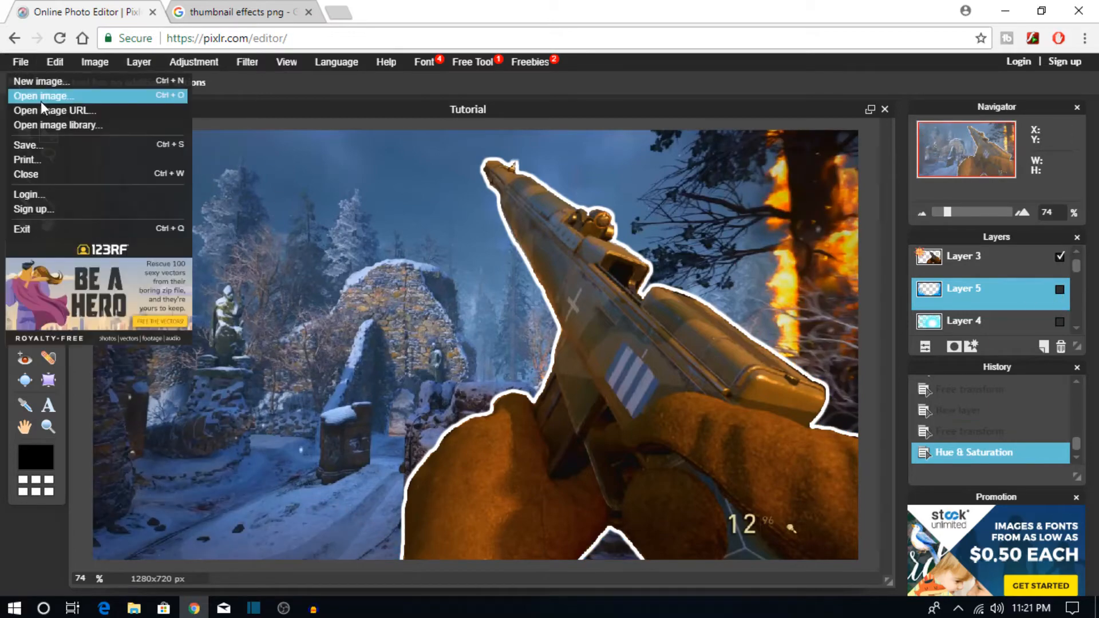
{"action": "left_click", "coordinate": [41, 98]}
{"action": "scroll", "coordinate": [337, 221], "scroll_direction": "down", "scroll_amount": 8}
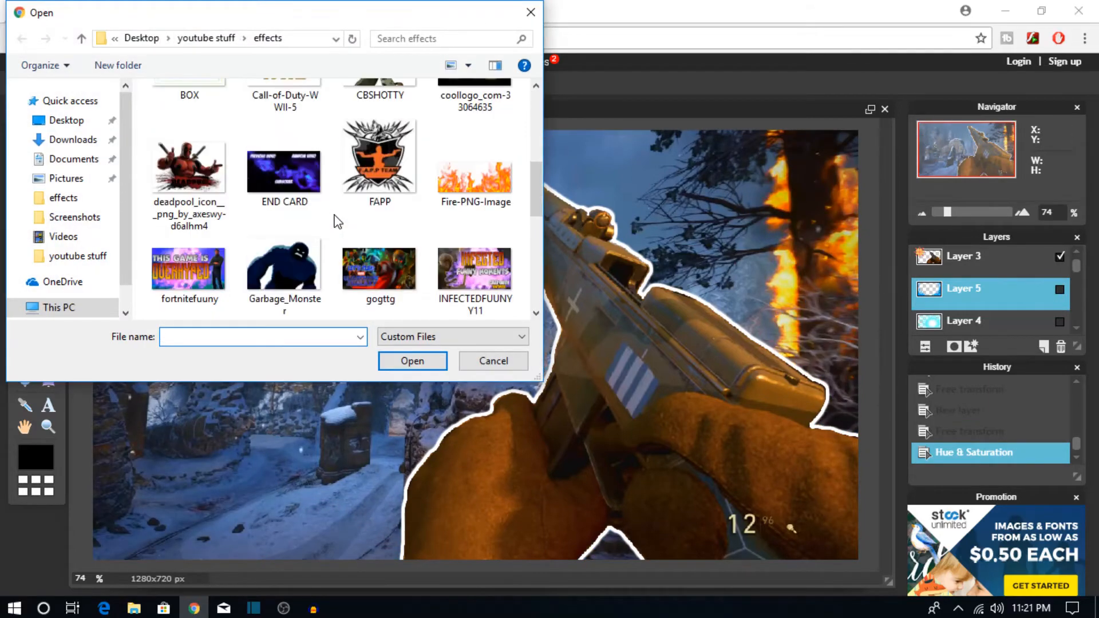
{"action": "left_click", "coordinate": [496, 123]}
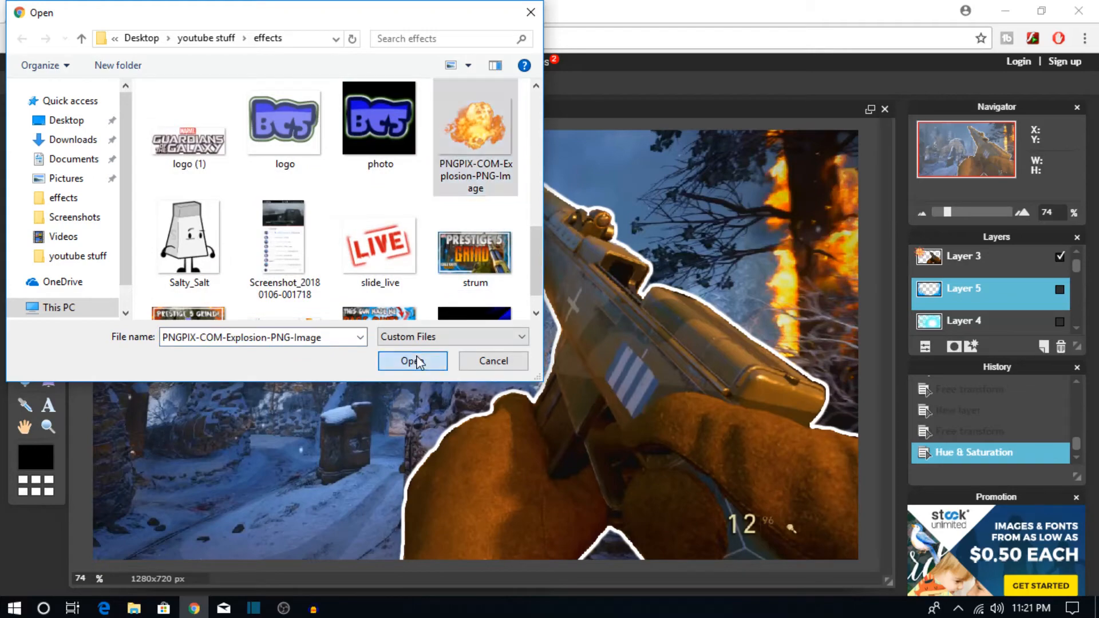
{"action": "left_click", "coordinate": [414, 361]}
{"action": "key", "text": "ctrl+a"}
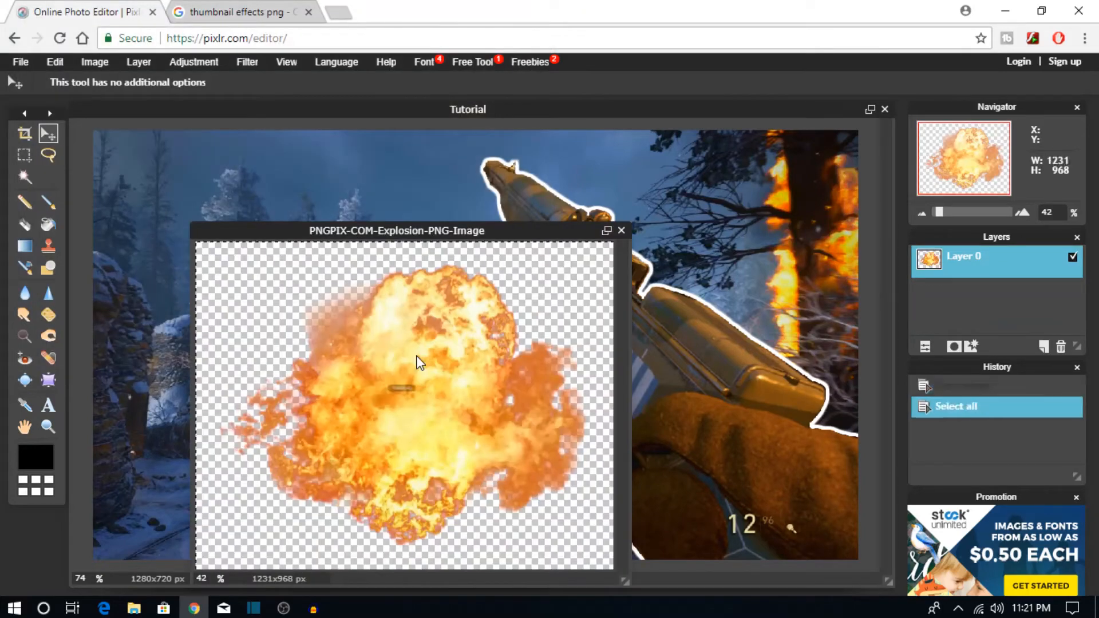
{"action": "key", "text": "ctrl+c"}
{"action": "left_click", "coordinate": [554, 106]}
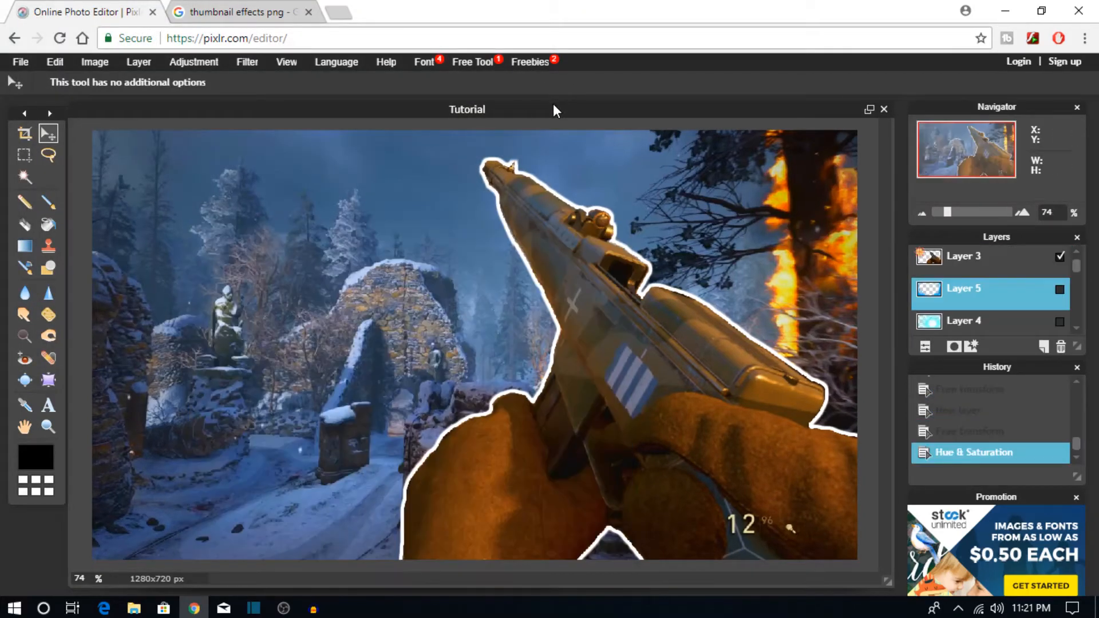
{"action": "key", "text": "ctrl+v"}
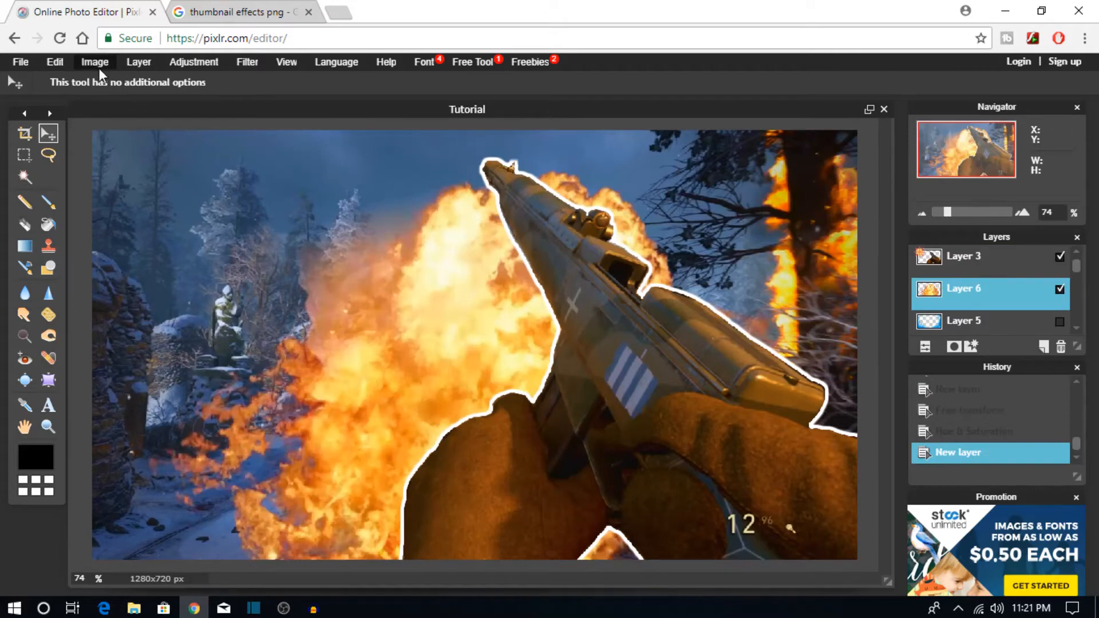
Step: Free transform the explosion layer, enlarging, repositioning and widening it to fill most of the canvas behind the weapon, and apply the changes
{"action": "left_click", "coordinate": [54, 60]}
{"action": "left_click", "coordinate": [151, 181]}
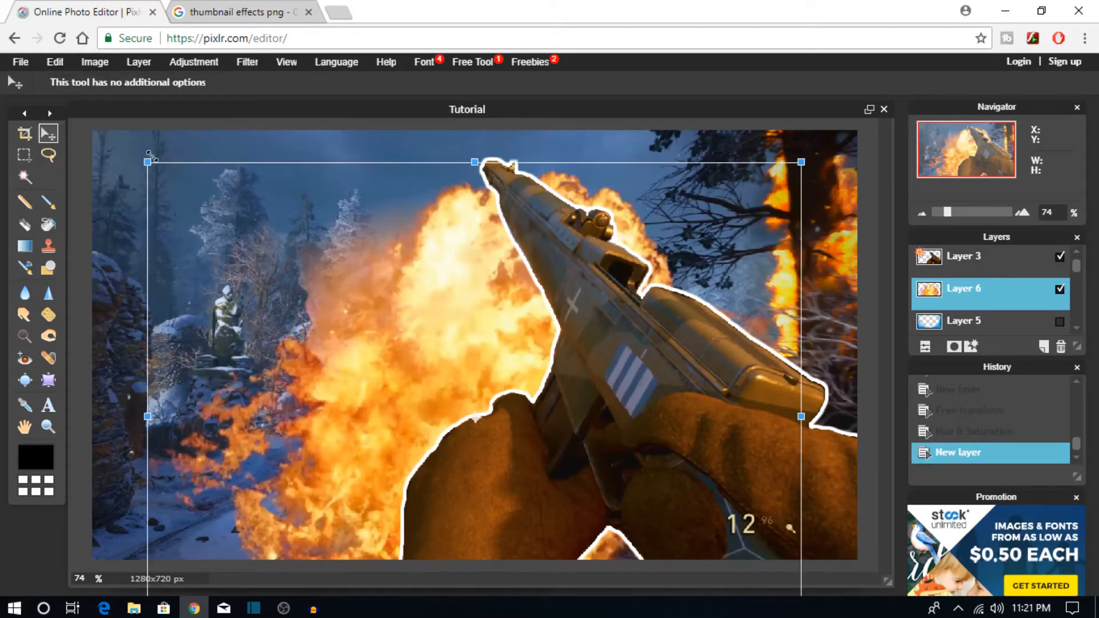
{"action": "left_click_drag", "start_coordinate": [149, 160], "coordinate": [83, 97]}
{"action": "left_click_drag", "start_coordinate": [285, 272], "coordinate": [260, 215]}
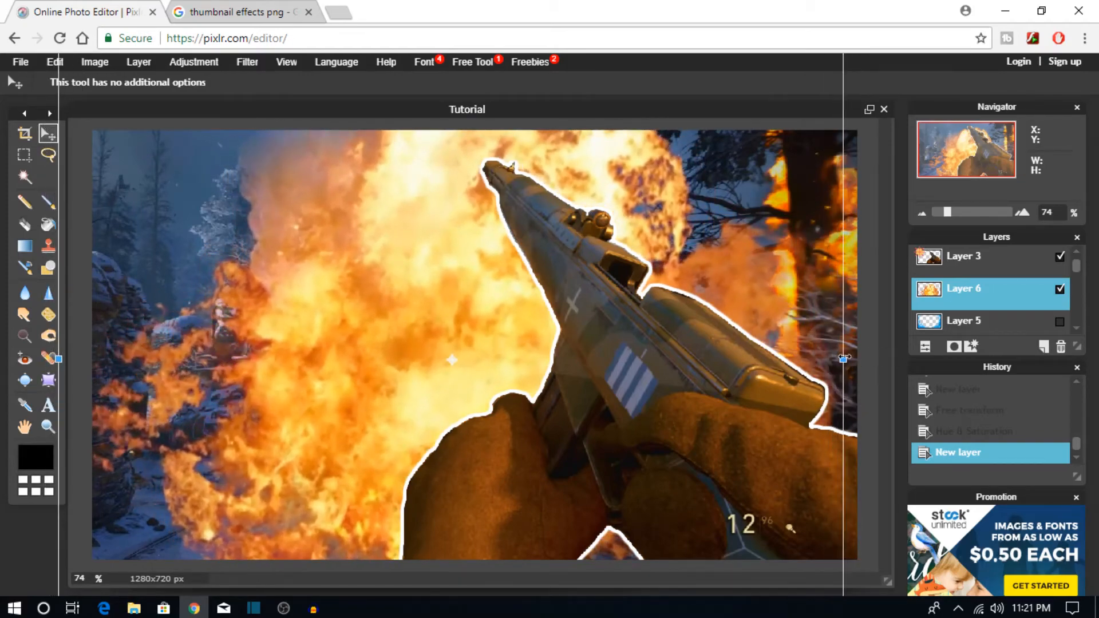
{"action": "left_click_drag", "start_coordinate": [843, 358], "coordinate": [878, 359]}
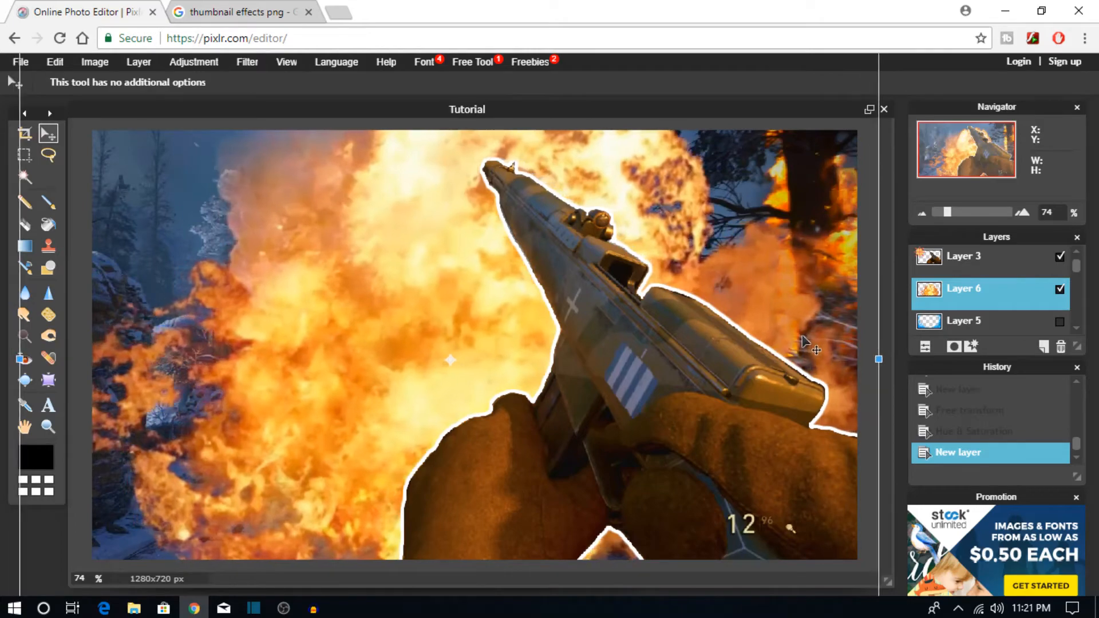
{"action": "left_click", "coordinate": [977, 86]}
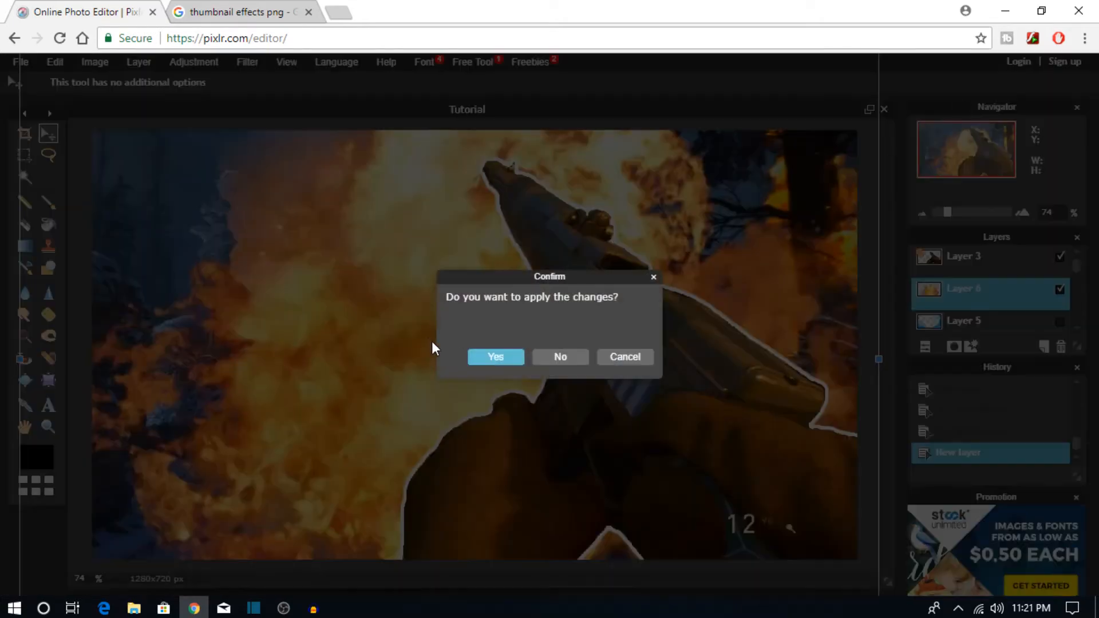
{"action": "left_click", "coordinate": [494, 357]}
Step: Set the explosion layer's saturation to 100 with Hue & Saturation
{"action": "left_click", "coordinate": [192, 62]}
{"action": "left_click", "coordinate": [225, 94]}
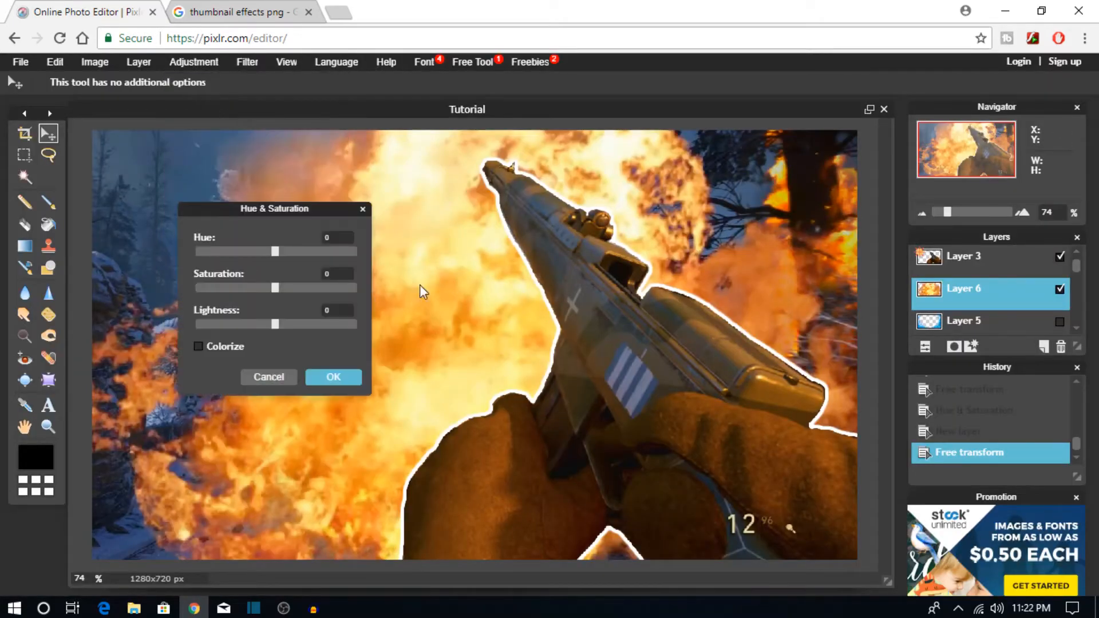
{"action": "left_click_drag", "start_coordinate": [276, 286], "coordinate": [343, 288]}
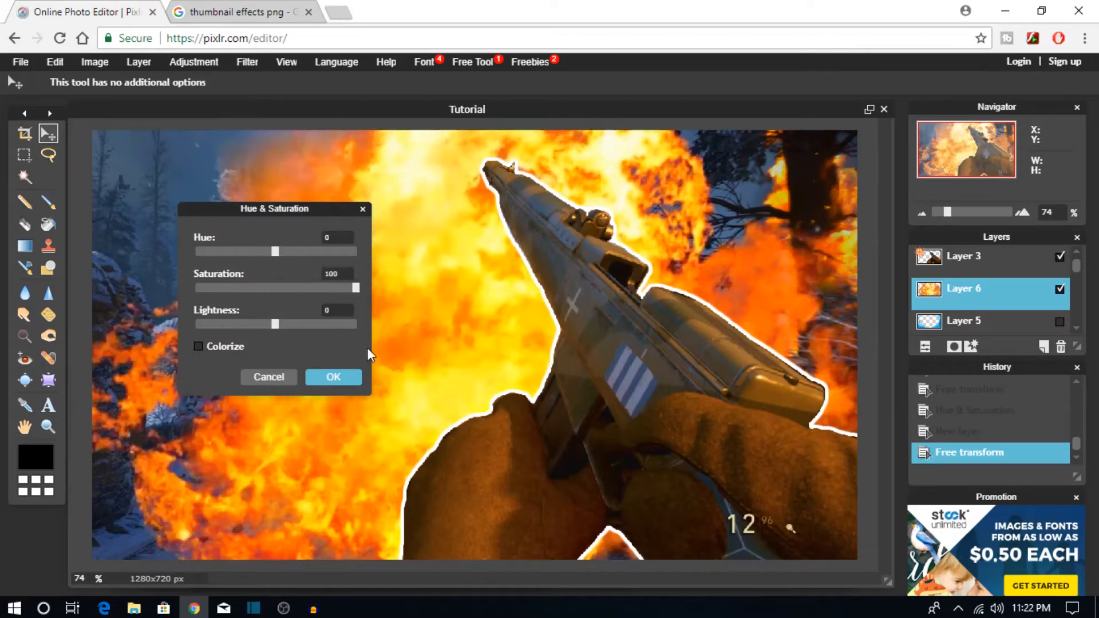
{"action": "left_click", "coordinate": [328, 377]}
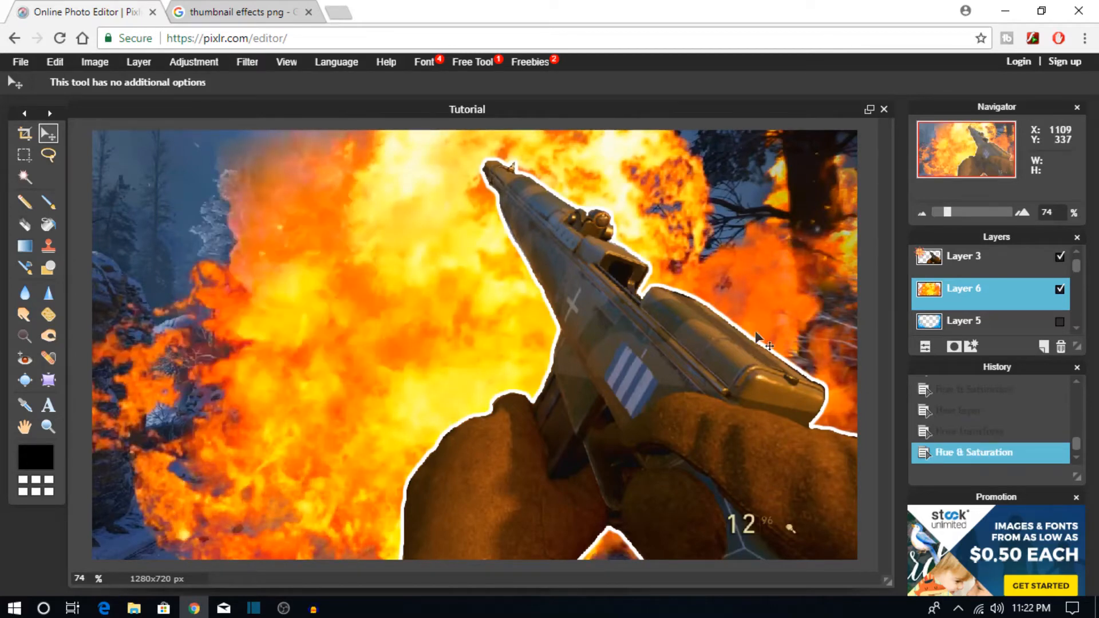
Step: Add a black outer glow with hardness 1 and size 100 to the explosion layer
{"action": "left_click", "coordinate": [972, 346]}
{"action": "left_click", "coordinate": [150, 206]}
{"action": "left_click", "coordinate": [332, 235]}
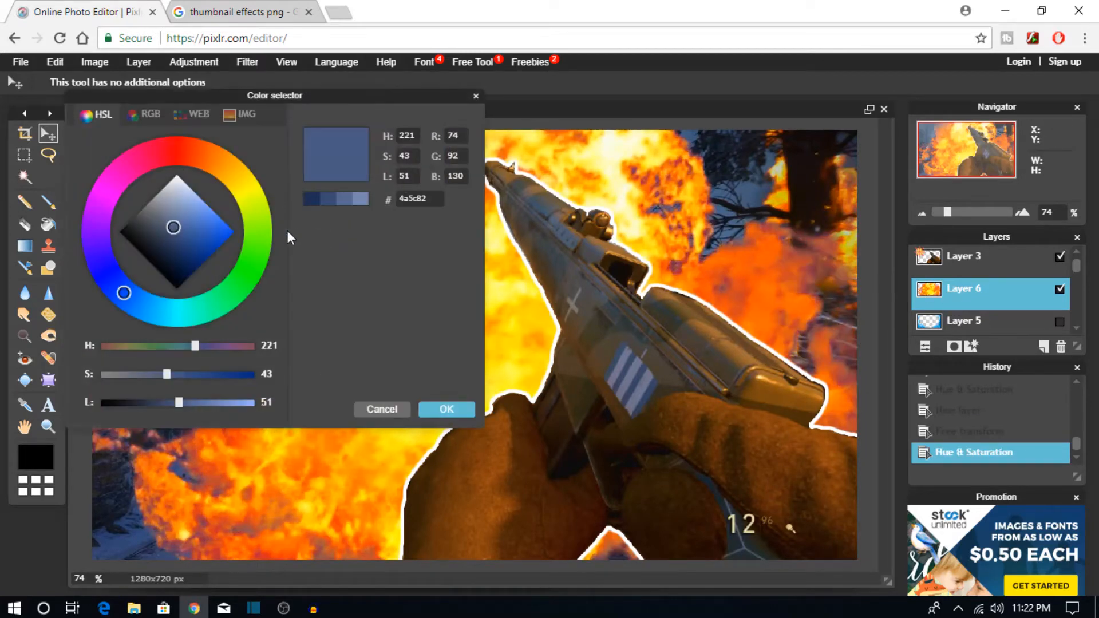
{"action": "left_click_drag", "start_coordinate": [167, 233], "coordinate": [116, 232]}
{"action": "left_click", "coordinate": [429, 405]}
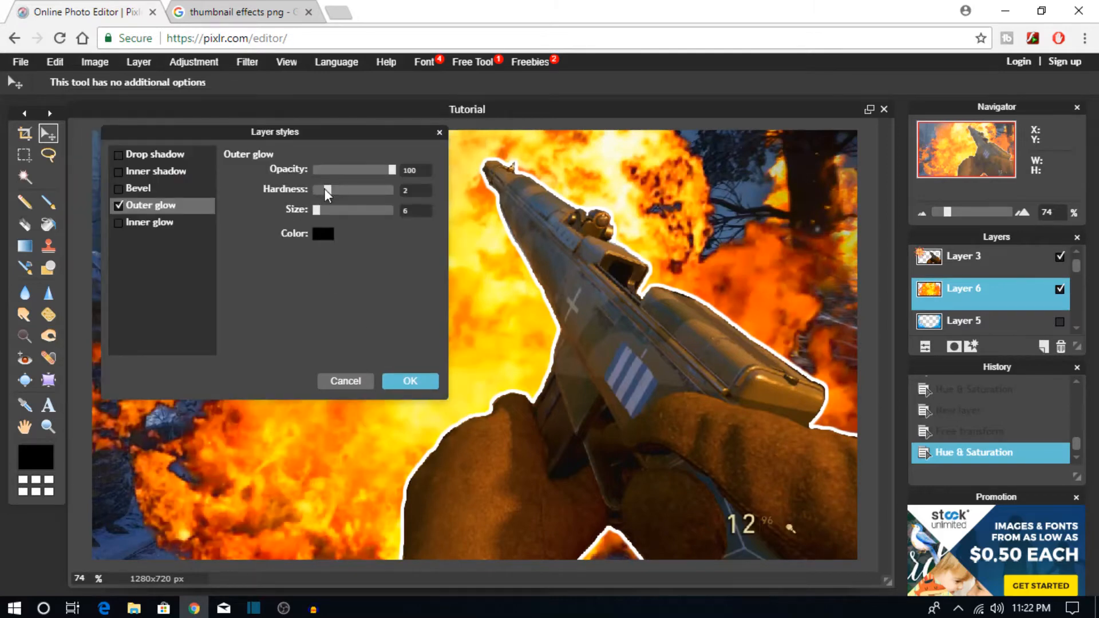
{"action": "left_click_drag", "start_coordinate": [328, 195], "coordinate": [444, 300]}
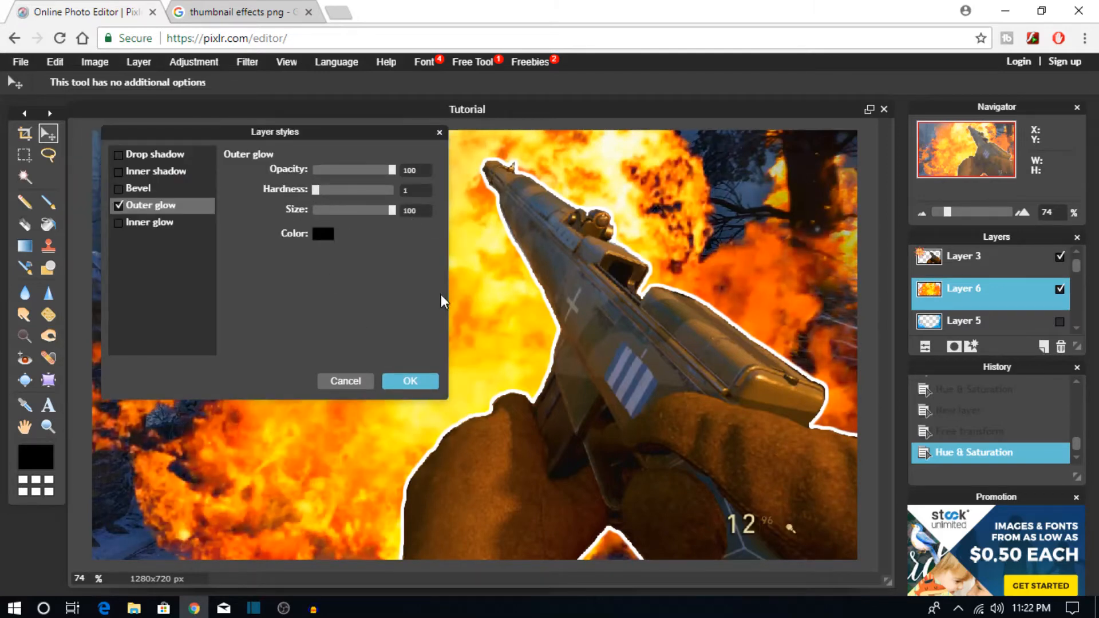
{"action": "left_click", "coordinate": [410, 381]}
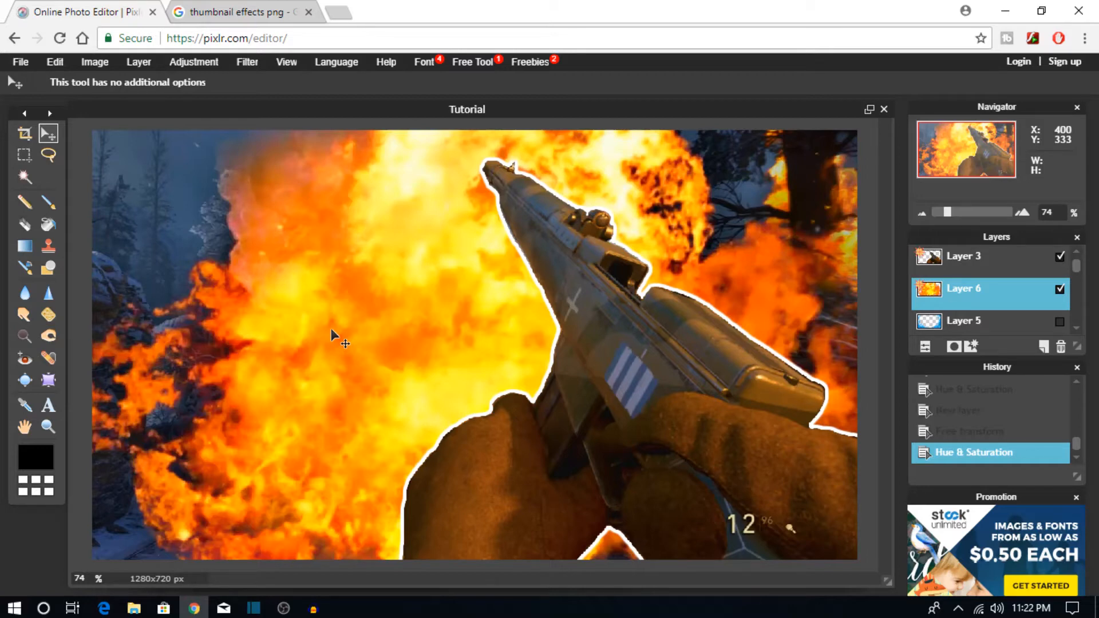
Step: Start a new text layer over the explosion and browse the available fonts
{"action": "left_click", "coordinate": [48, 405]}
{"action": "left_click", "coordinate": [287, 184]}
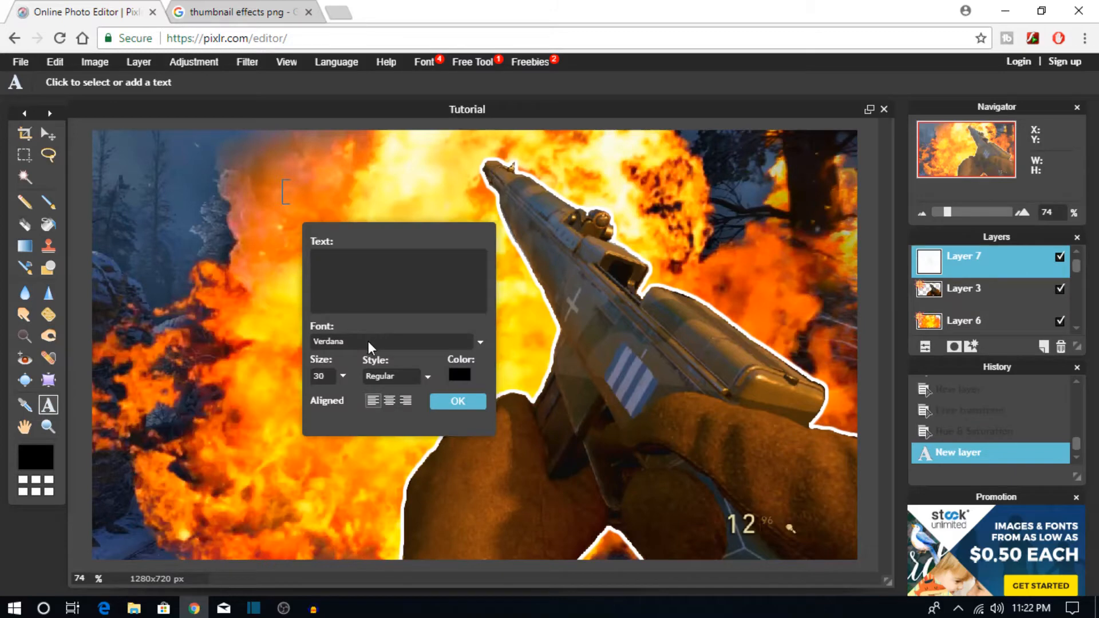
{"action": "left_click", "coordinate": [369, 343]}
{"action": "scroll", "coordinate": [362, 407], "scroll_direction": "down", "scroll_amount": 15}
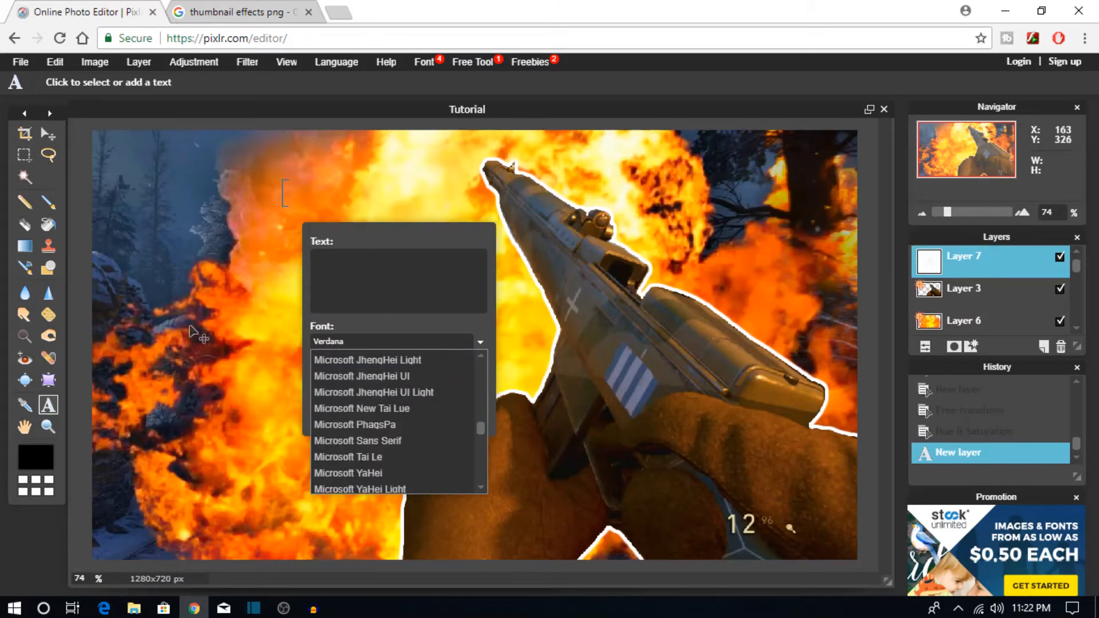
{"action": "left_click", "coordinate": [194, 335]}
Step: Open dafont.com in place of the thumbnail effects image search and download the Comic Kings font
{"action": "left_click", "coordinate": [248, 12]}
{"action": "left_click", "coordinate": [254, 38]}
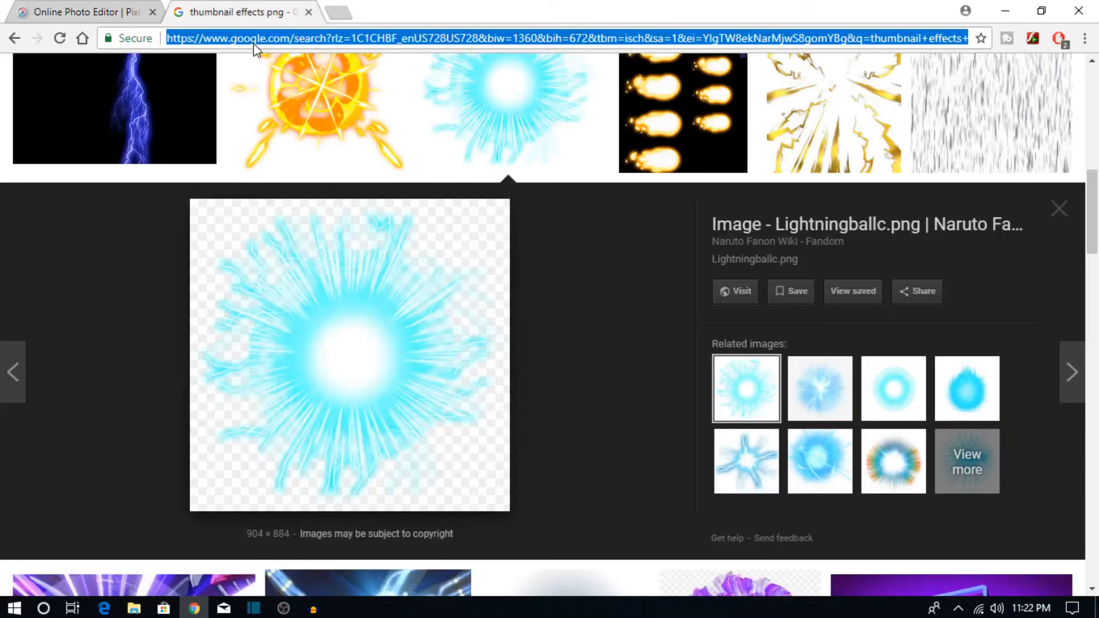
{"action": "type", "text": "dafont."}
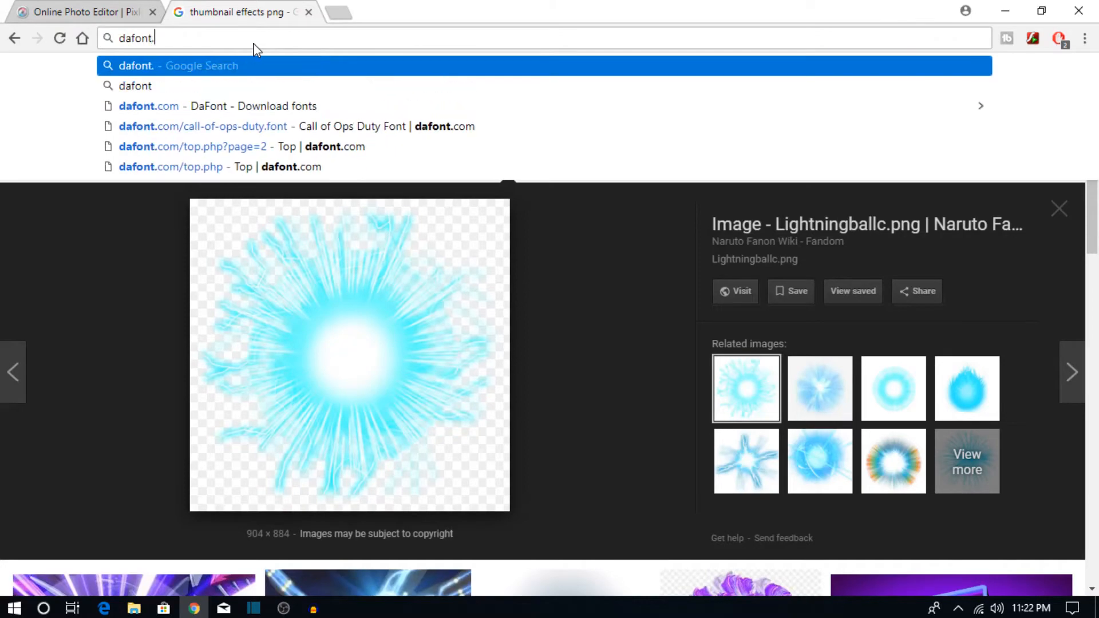
{"action": "type", "text": "com"}
{"action": "key", "text": "Return"}
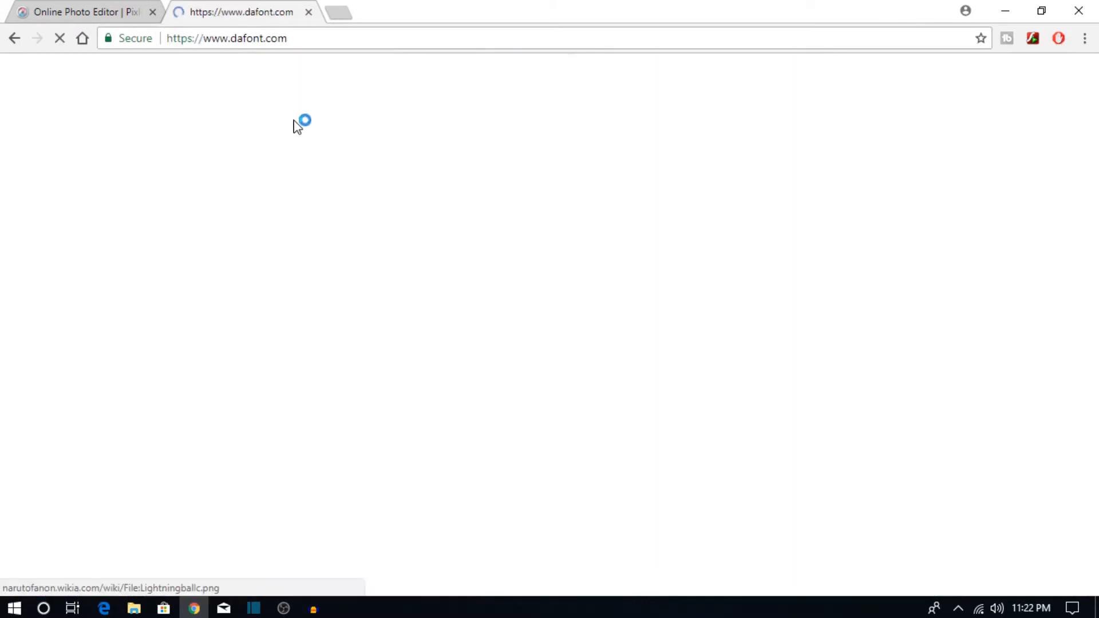
{"action": "scroll", "coordinate": [391, 392], "scroll_direction": "down", "scroll_amount": 4}
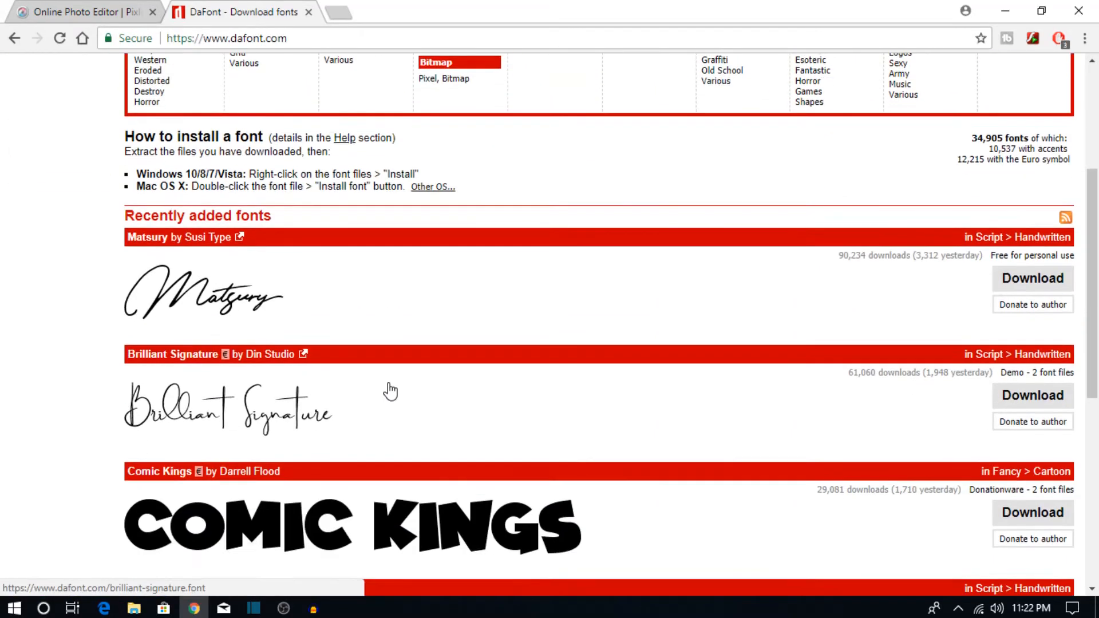
{"action": "scroll", "coordinate": [391, 392], "scroll_direction": "down", "scroll_amount": 3}
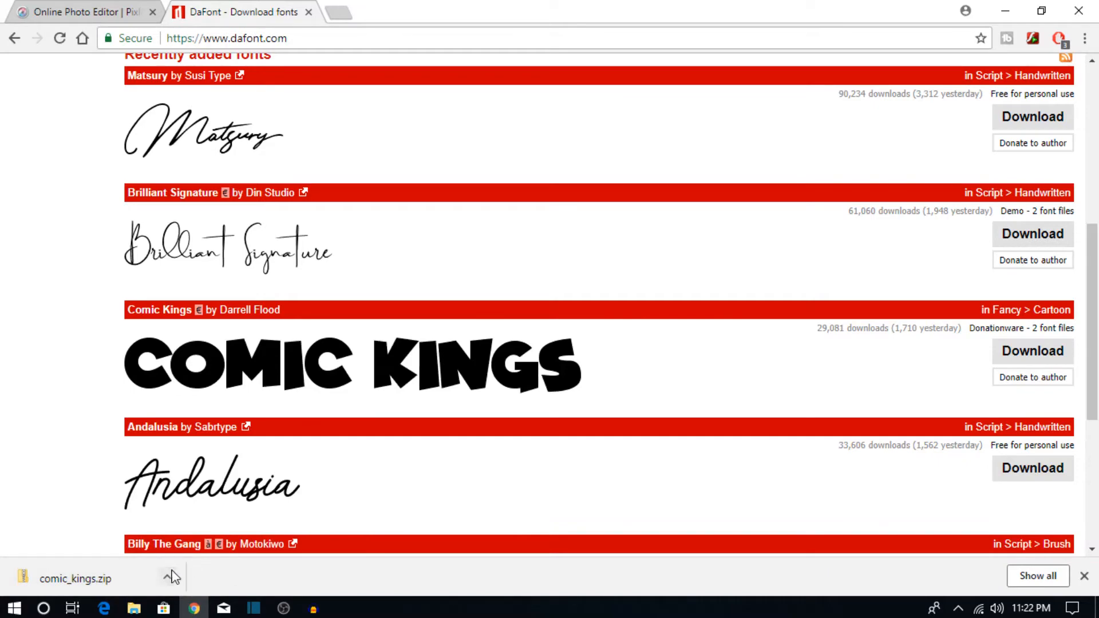
Step: Extract all files from comic_kings.zip into the Downloads folder and install the Comic Kings OpenType font
{"action": "left_click", "coordinate": [123, 579]}
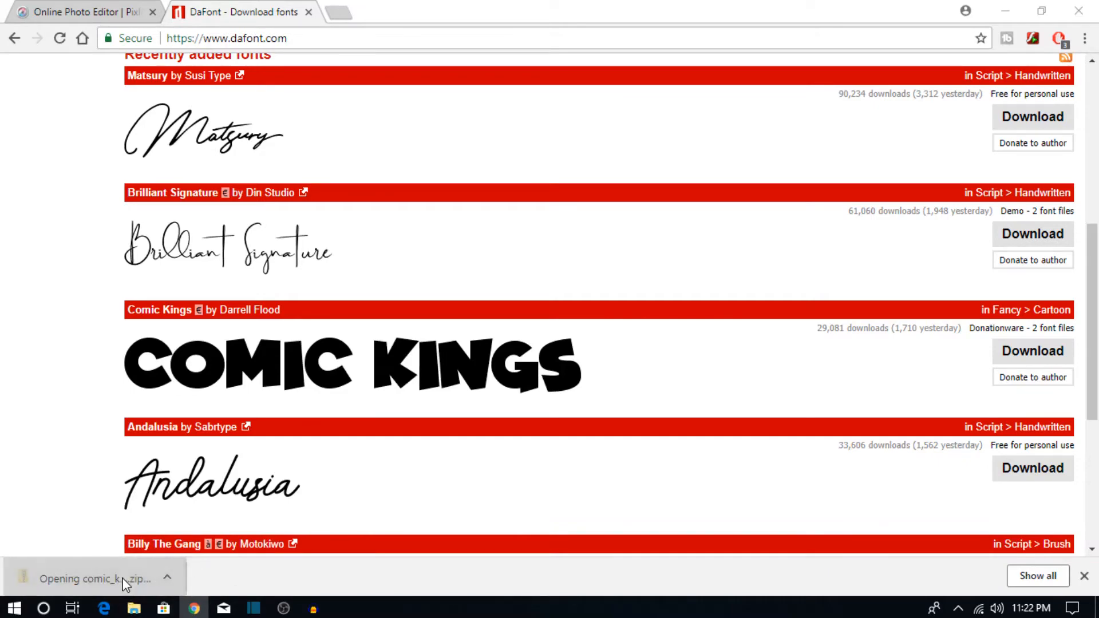
{"action": "left_click", "coordinate": [226, 32]}
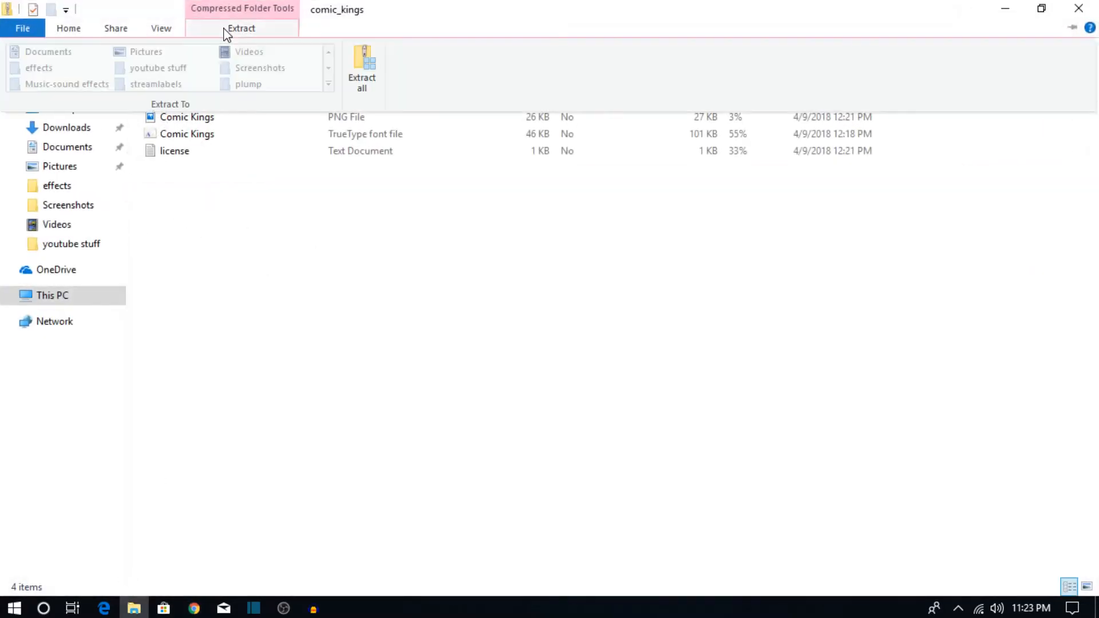
{"action": "left_click", "coordinate": [361, 63]}
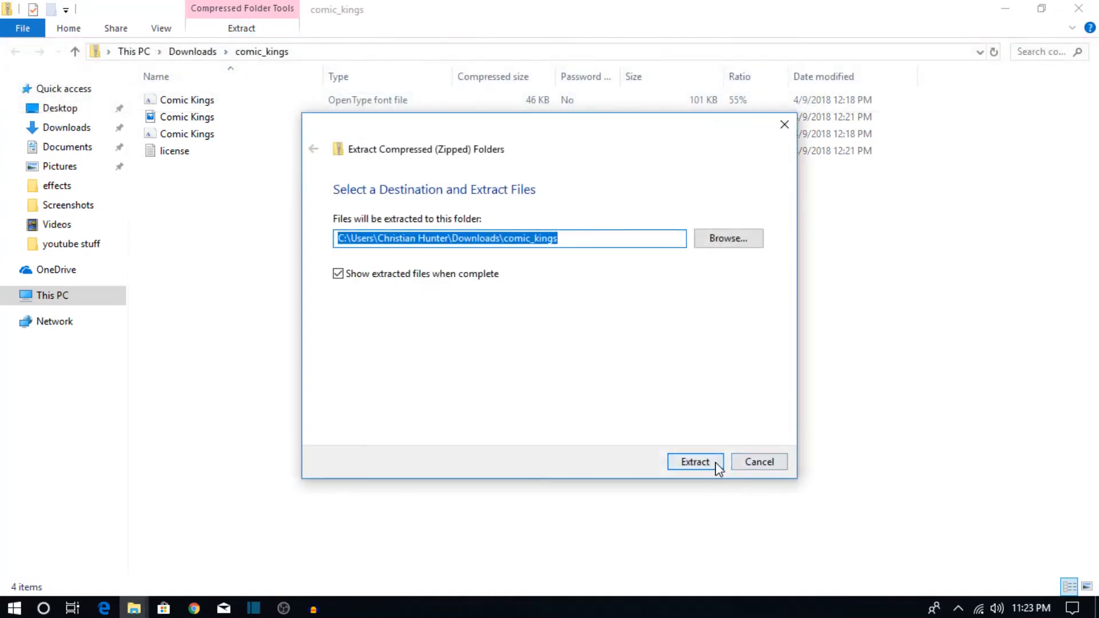
{"action": "left_click", "coordinate": [716, 464]}
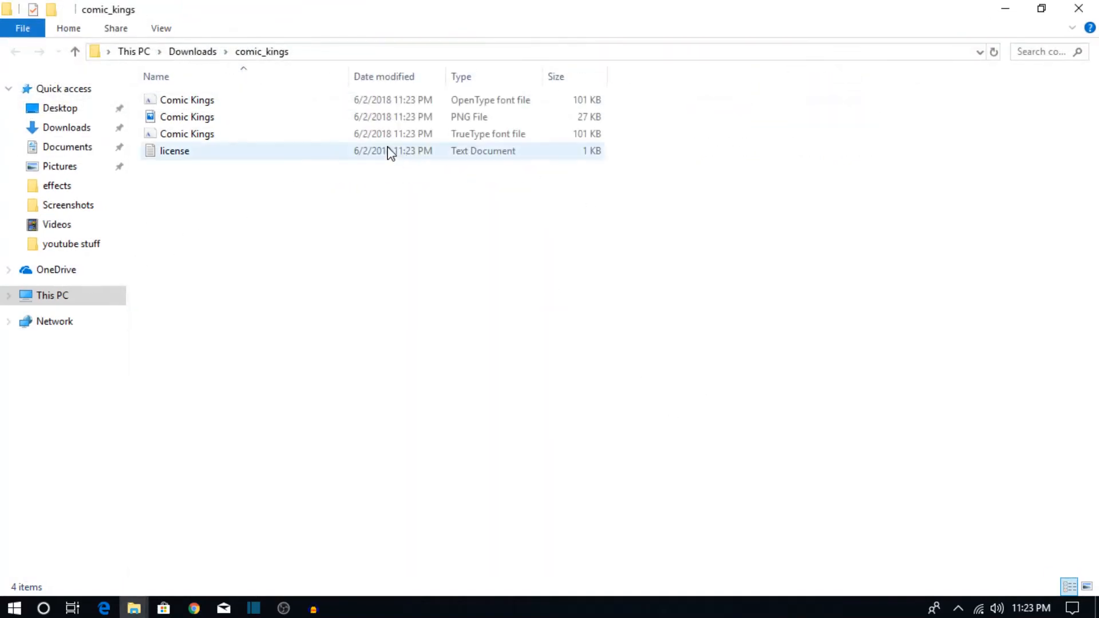
{"action": "double_click", "coordinate": [239, 104]}
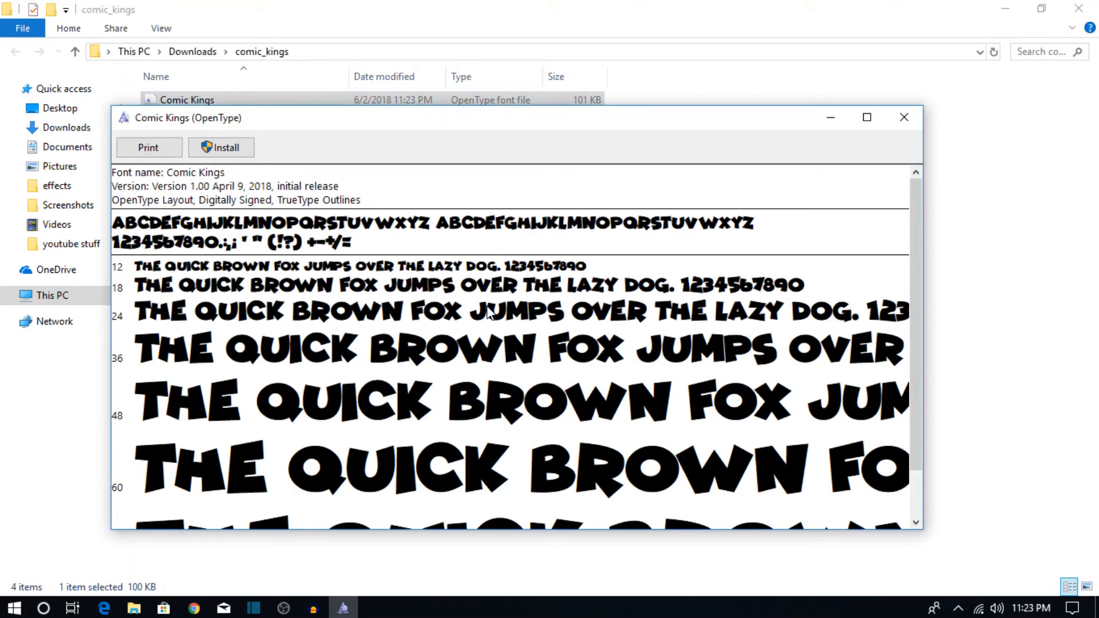
{"action": "left_click", "coordinate": [237, 150]}
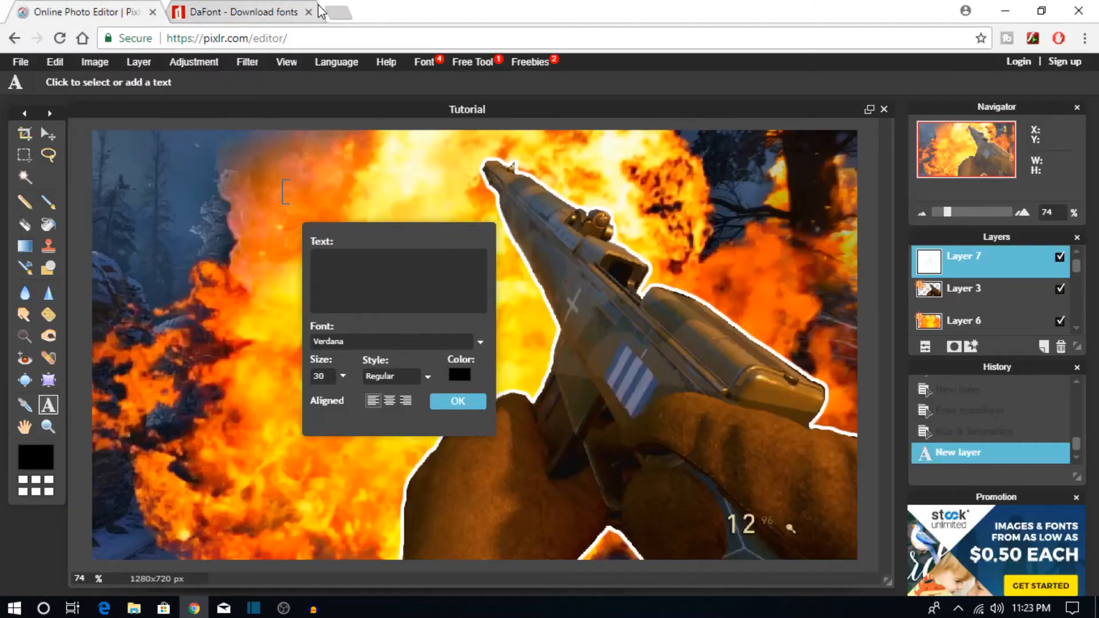
Step: Close the DaFont page and enter the centred three-line text "How to Make / Call of duty / Thumbnails" in American Captain, size 144
{"action": "left_click", "coordinate": [298, 12]}
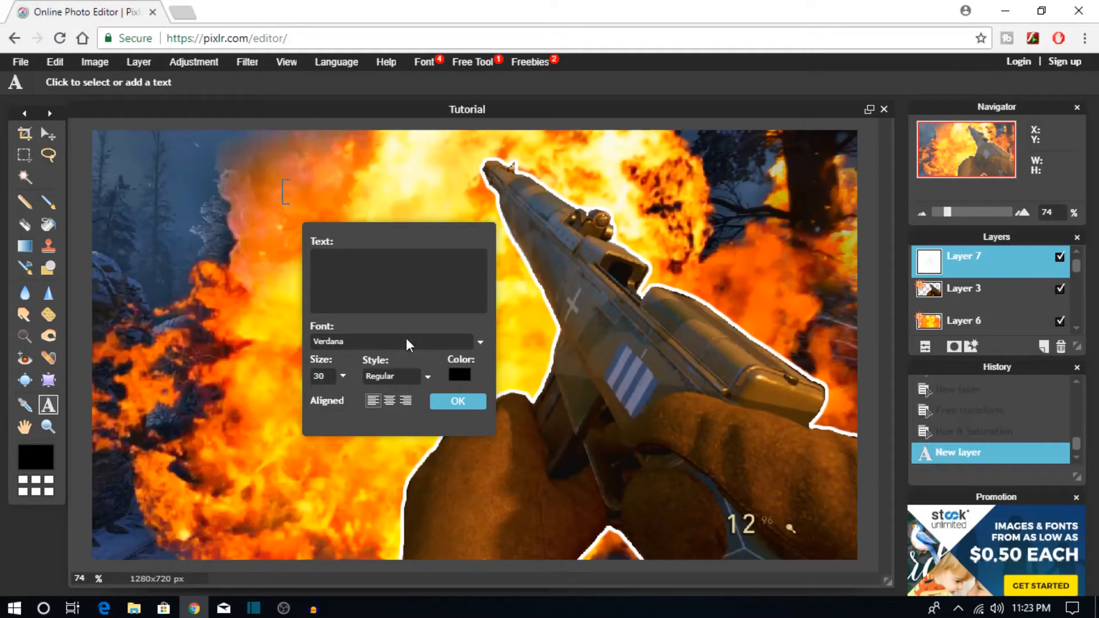
{"action": "left_click", "coordinate": [380, 341]}
{"action": "scroll", "coordinate": [379, 424], "scroll_direction": "up", "scroll_amount": 10}
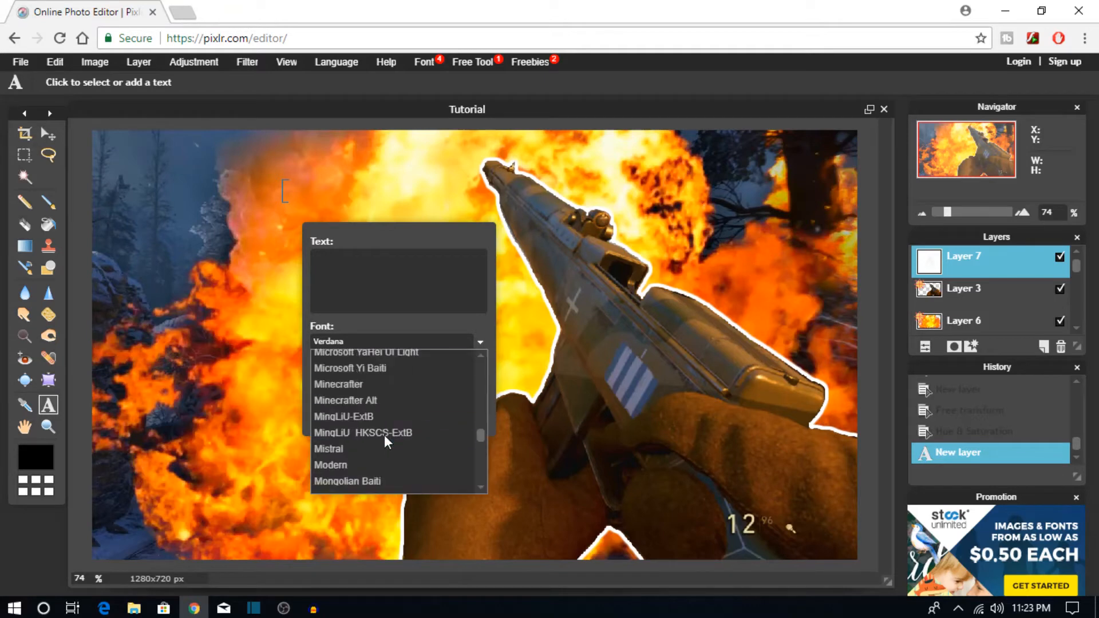
{"action": "scroll", "coordinate": [379, 424], "scroll_direction": "up", "scroll_amount": 3}
{"action": "left_click", "coordinate": [373, 439]}
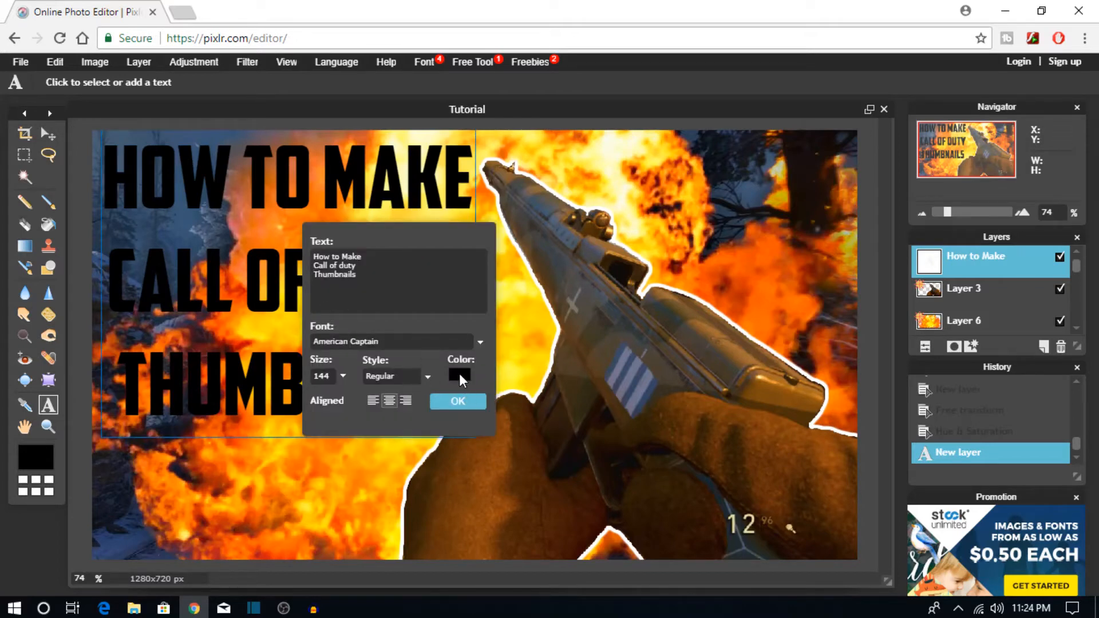
Step: Move the text settings window clear of the lettering and set the font to BadaBoom BB
{"action": "left_click_drag", "start_coordinate": [379, 231], "coordinate": [667, 196]}
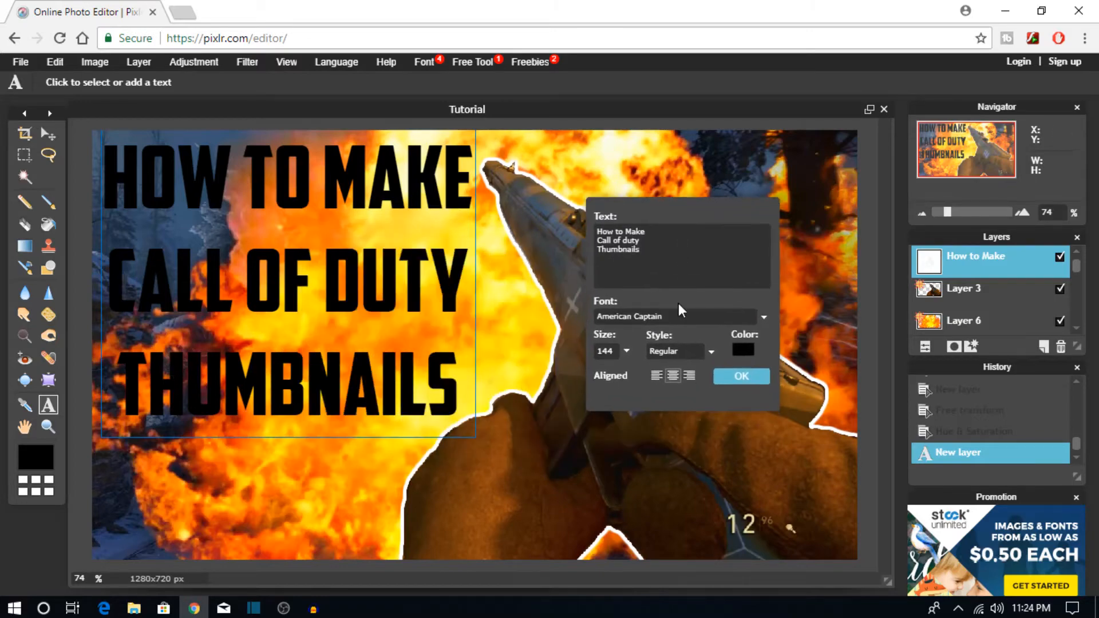
{"action": "left_click", "coordinate": [677, 316]}
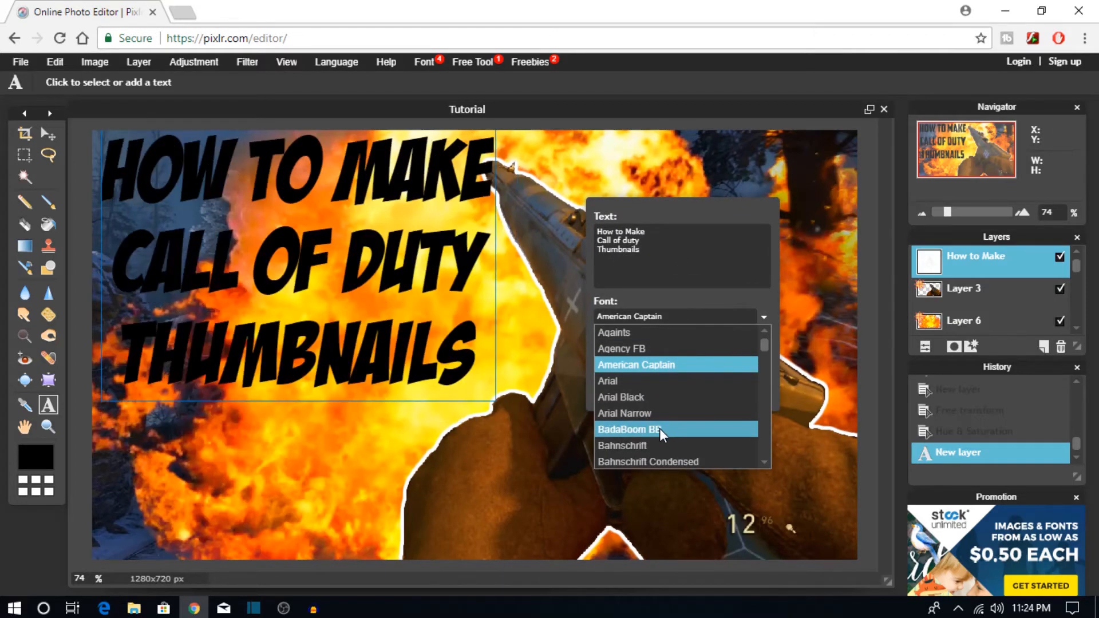
{"action": "left_click", "coordinate": [659, 428]}
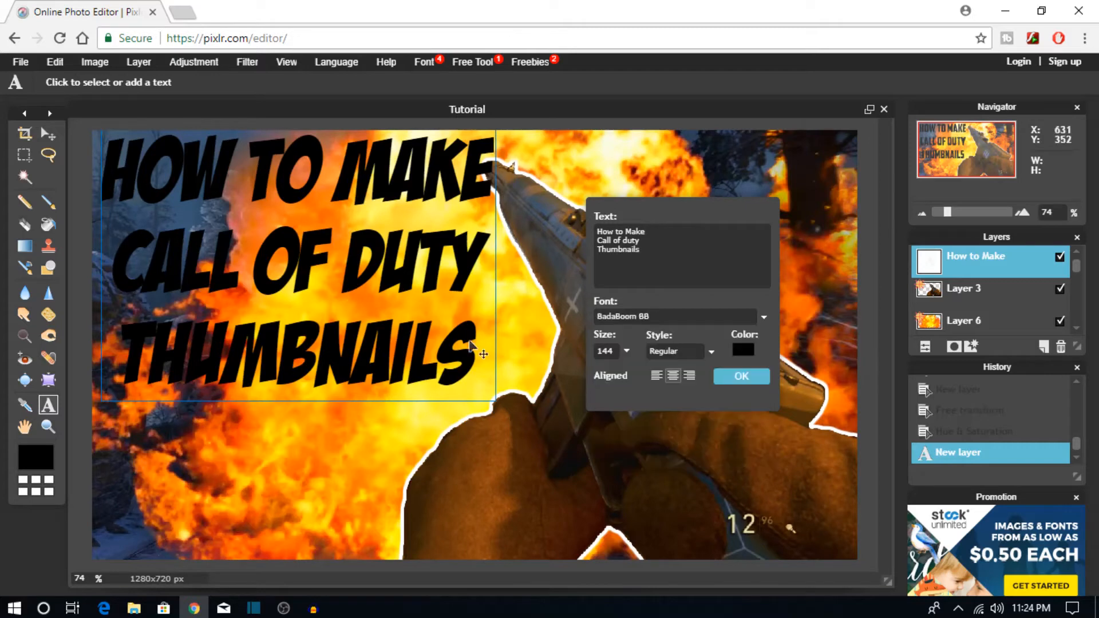
Step: Insert a leading space before each of the three lines of the title text
{"action": "left_click", "coordinate": [598, 232]}
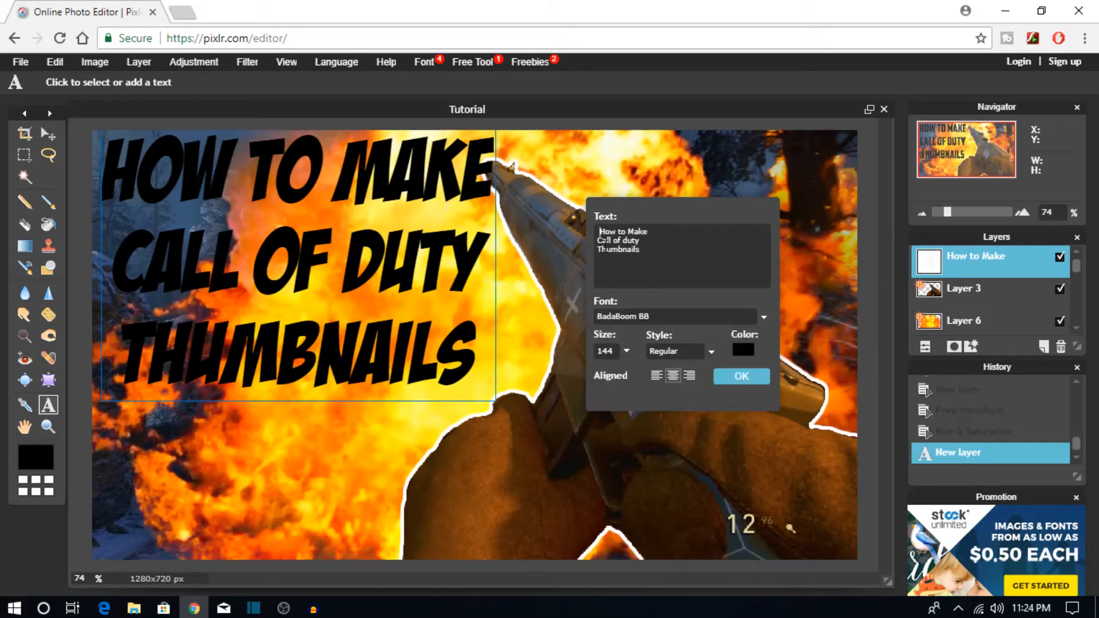
{"action": "left_click", "coordinate": [599, 241]}
{"action": "left_click", "coordinate": [599, 250]}
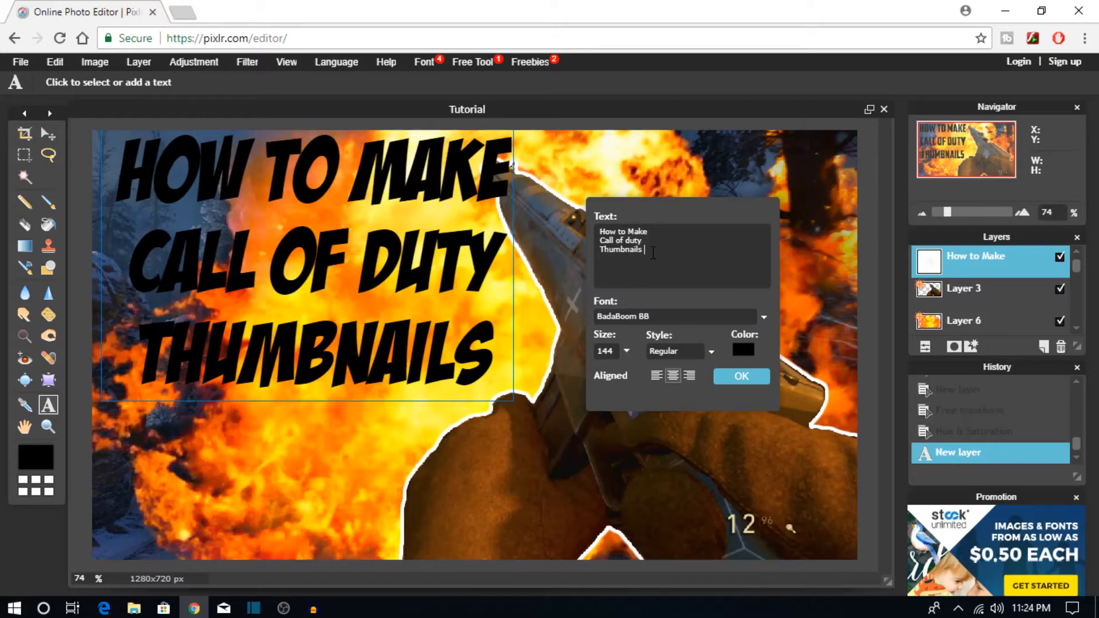
Step: Set the title's font to Funny & Cute and move the text slightly down and to the left on the canvas
{"action": "left_click", "coordinate": [627, 316]}
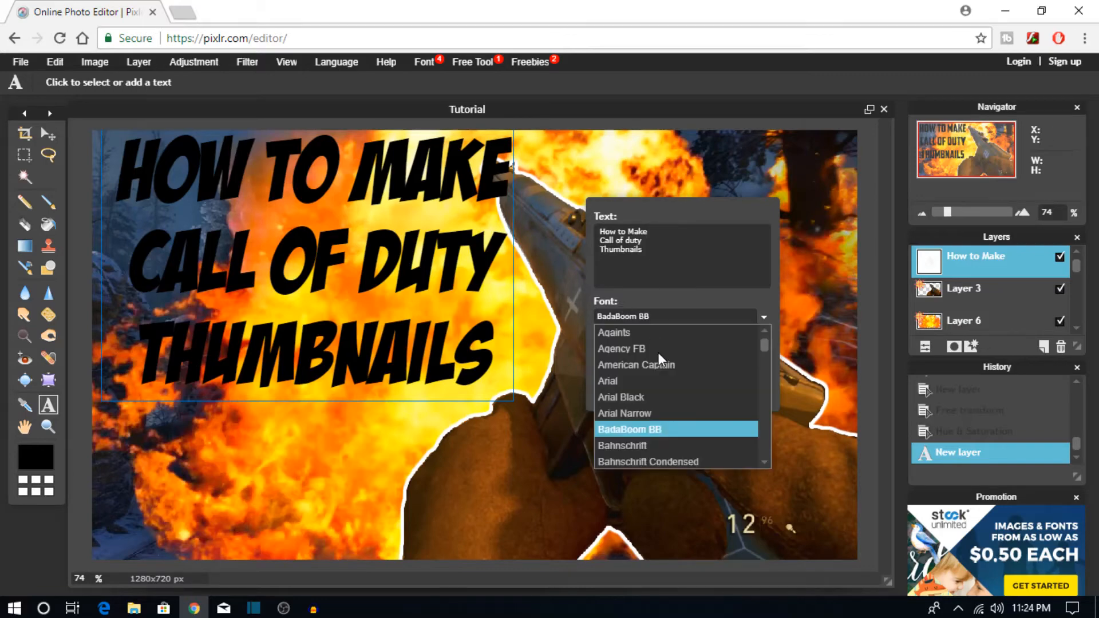
{"action": "scroll", "coordinate": [660, 444], "scroll_direction": "down", "scroll_amount": 15}
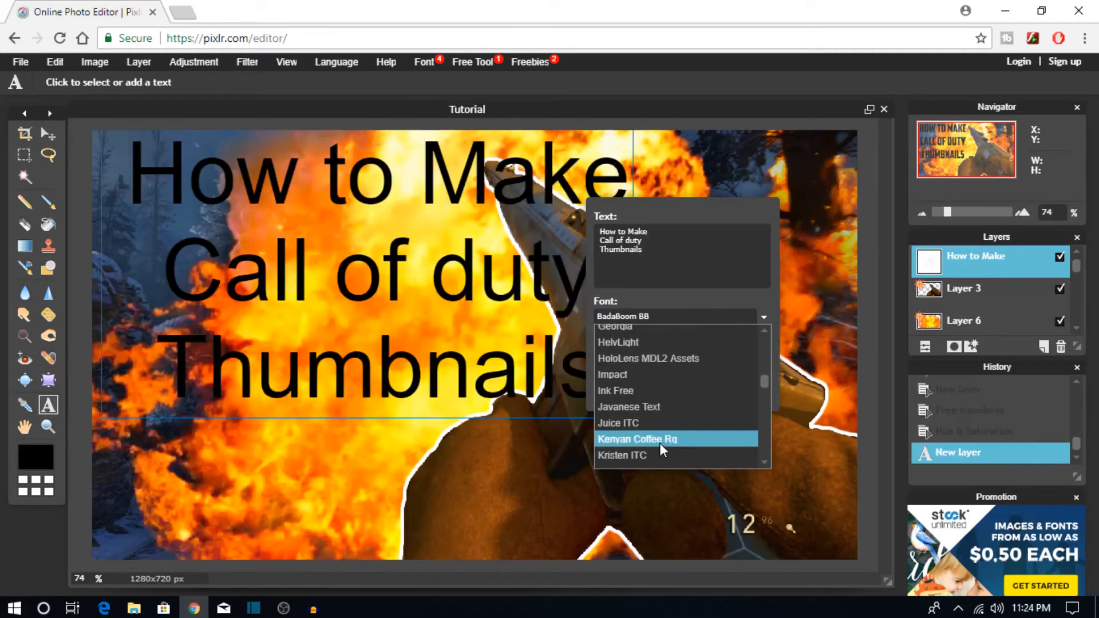
{"action": "scroll", "coordinate": [659, 443], "scroll_direction": "up", "scroll_amount": 5}
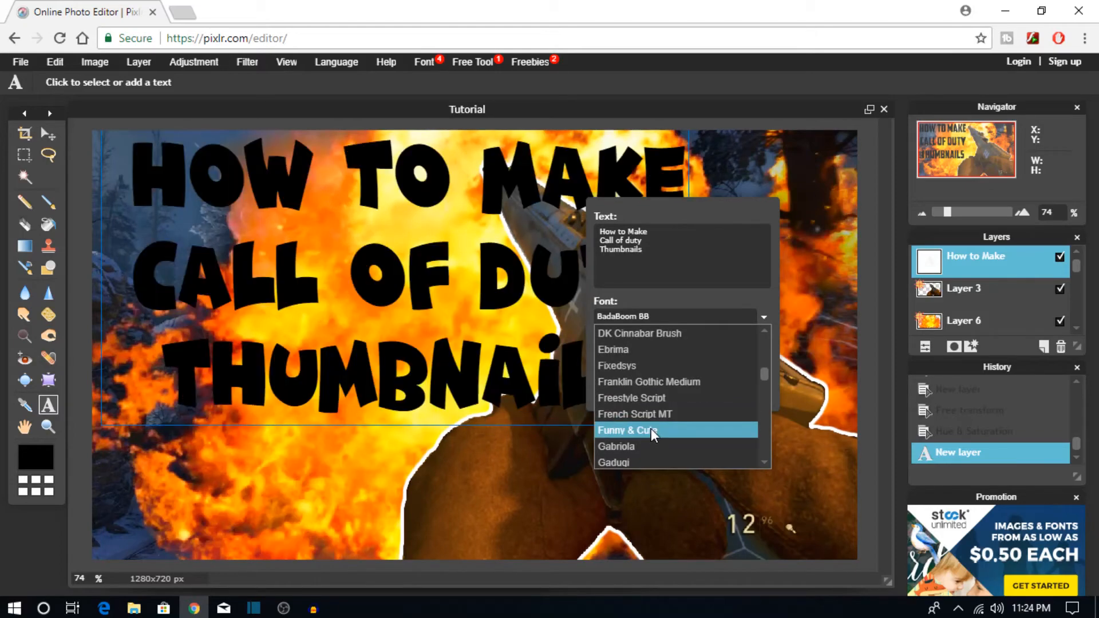
{"action": "left_click", "coordinate": [650, 428]}
{"action": "key", "text": "v"}
{"action": "left_click_drag", "start_coordinate": [446, 263], "coordinate": [424, 280]}
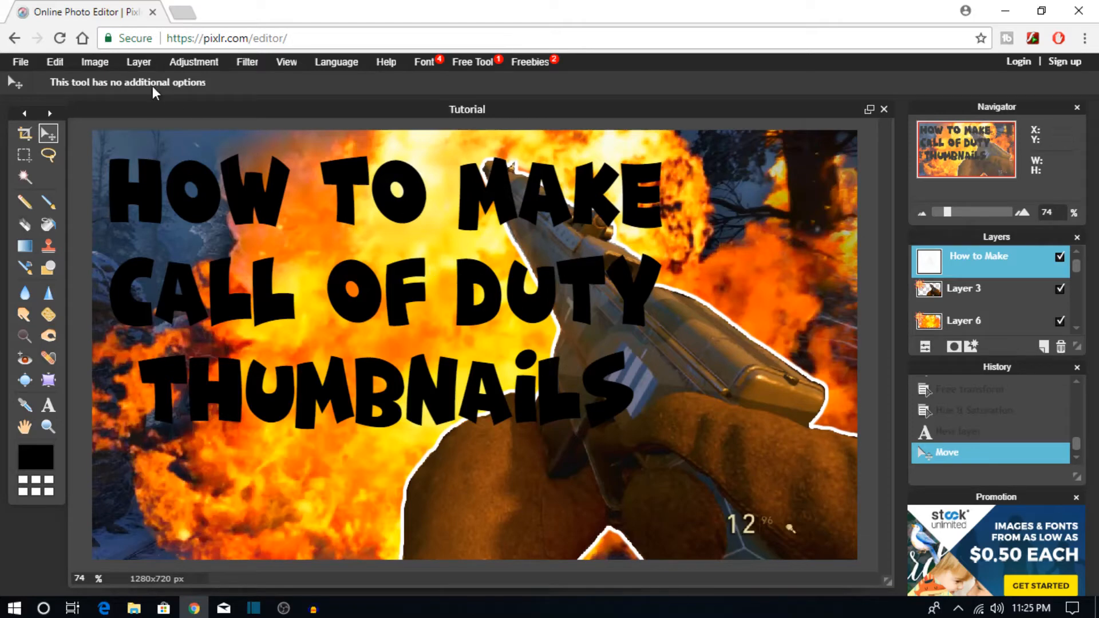
Step: Rasterize the title text layer and select its pixels
{"action": "left_click", "coordinate": [139, 61]}
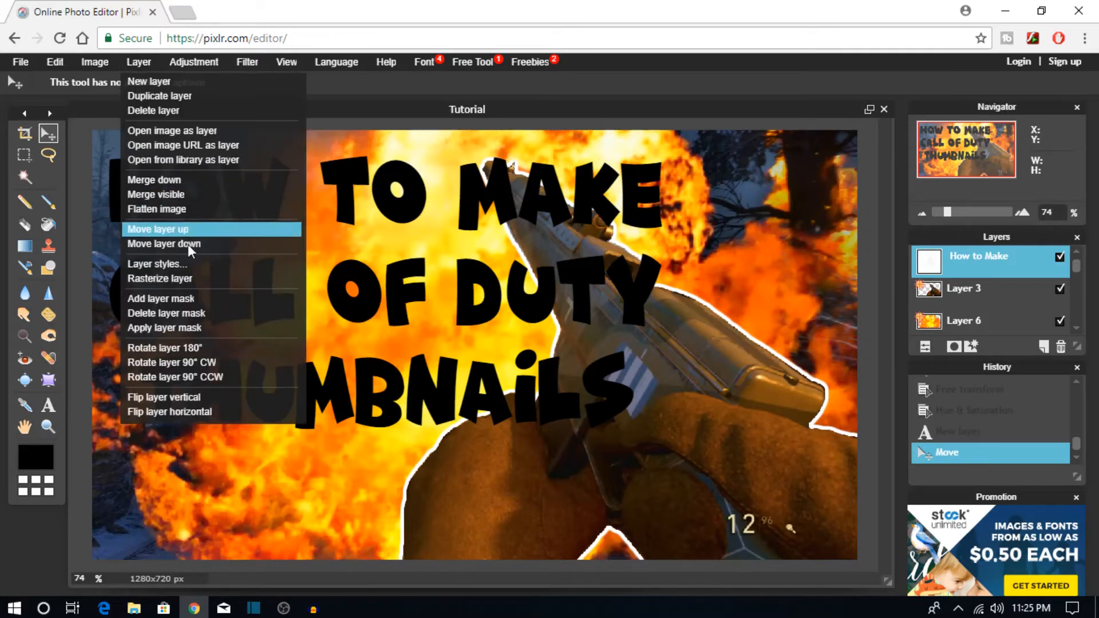
{"action": "left_click", "coordinate": [183, 280]}
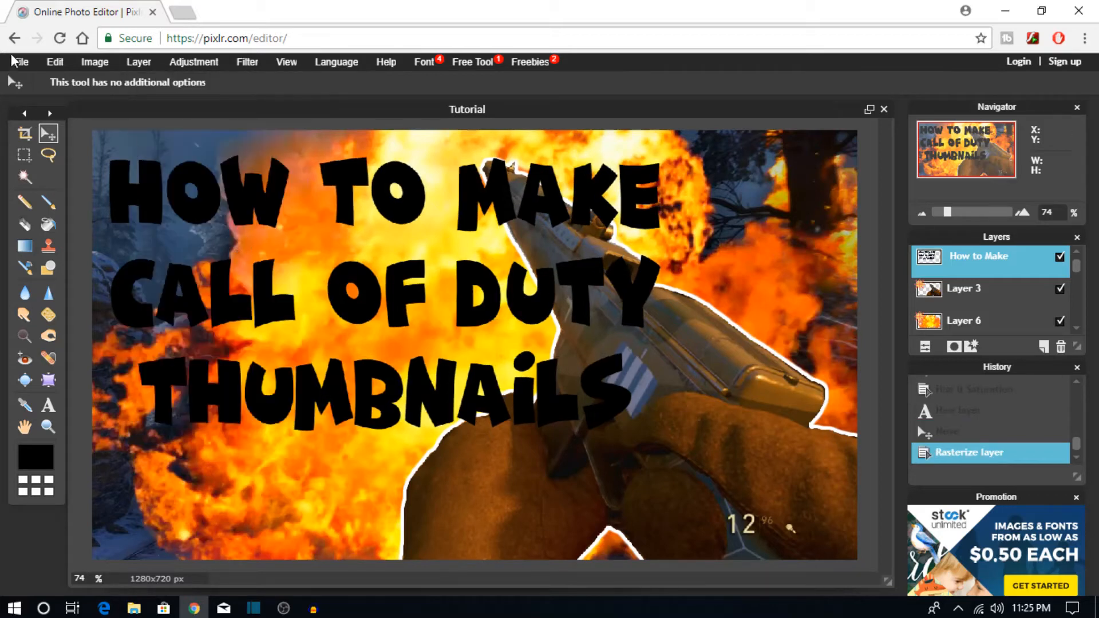
{"action": "left_click", "coordinate": [55, 62]}
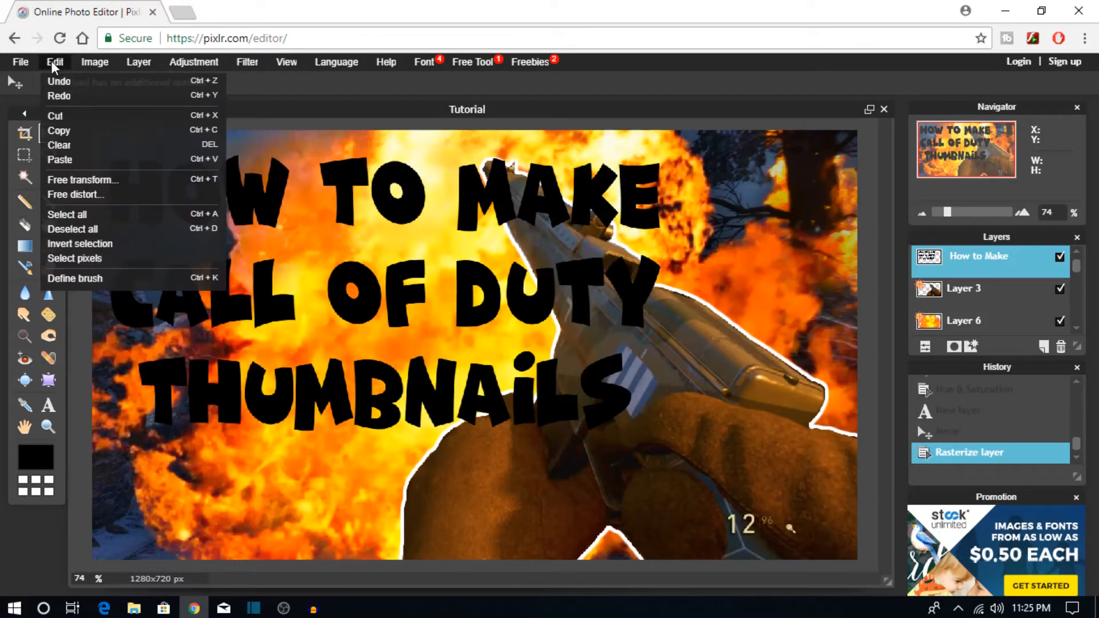
{"action": "left_click", "coordinate": [108, 262]}
Step: Fill the selected title lettering with the dark red to orange to yellow preset as a linear gradient running from top to bottom
{"action": "left_click", "coordinate": [25, 246]}
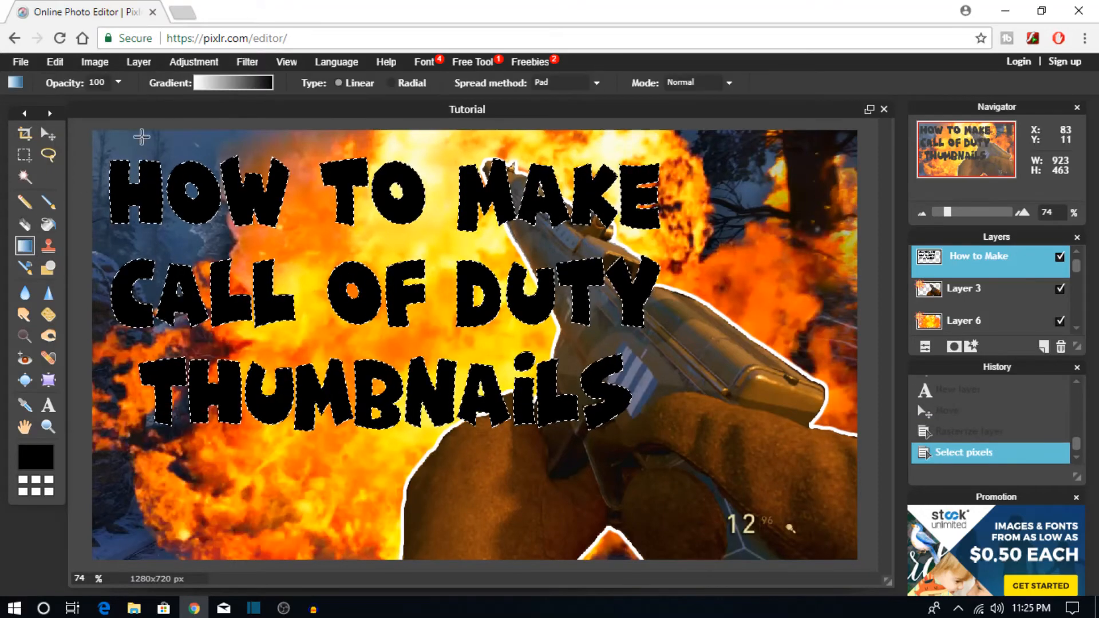
{"action": "left_click", "coordinate": [233, 83]}
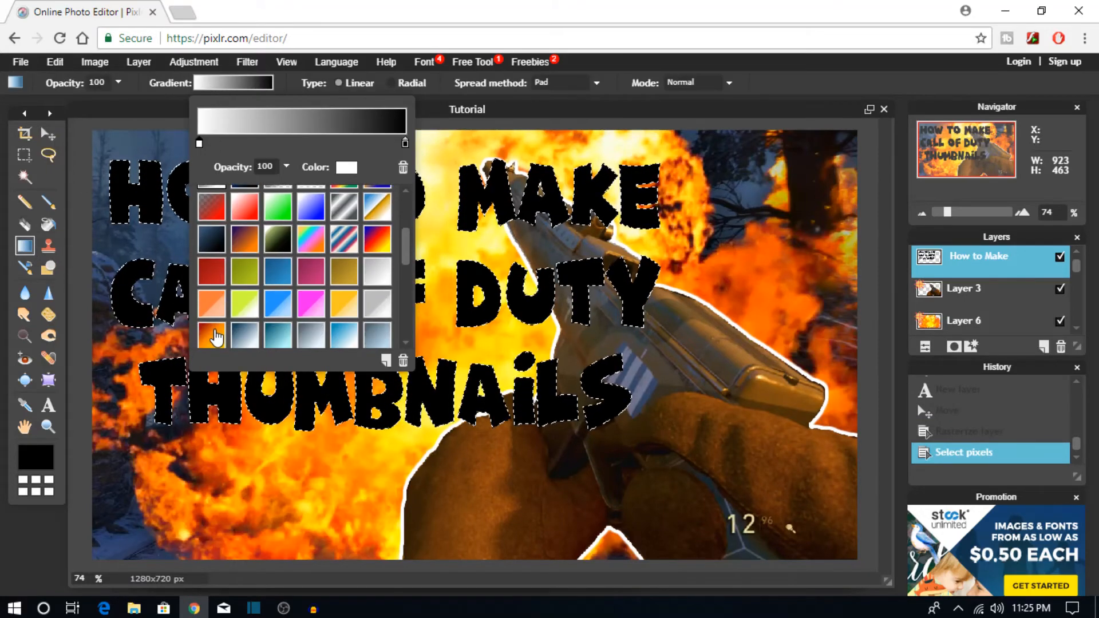
{"action": "left_click", "coordinate": [217, 337]}
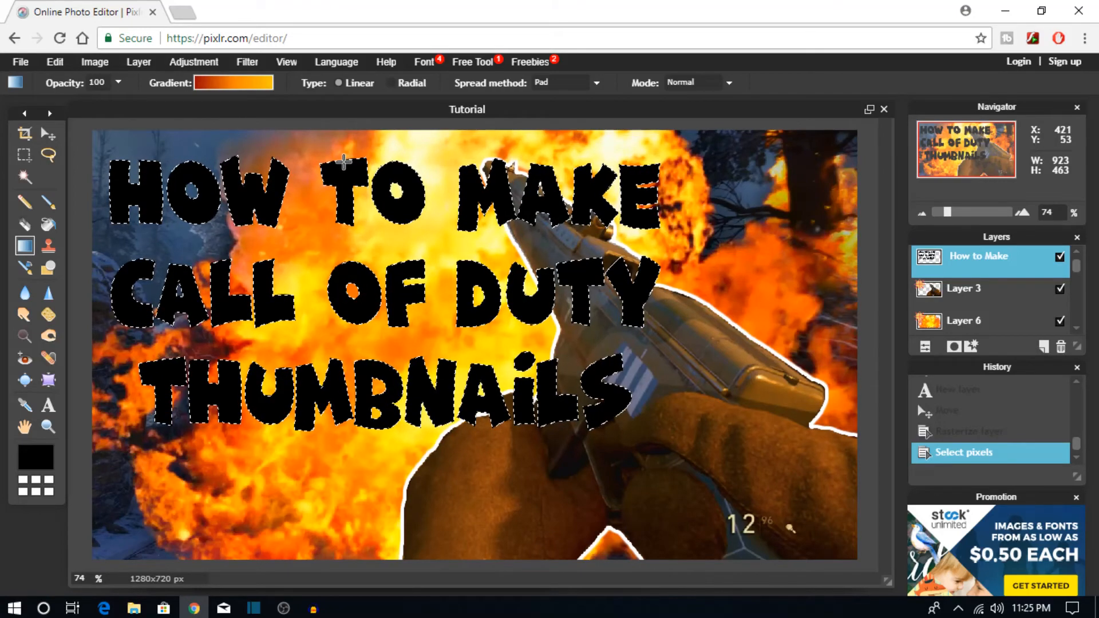
{"action": "left_click_drag", "start_coordinate": [343, 162], "coordinate": [346, 319]}
{"action": "left_click_drag", "start_coordinate": [348, 393], "coordinate": [351, 423]}
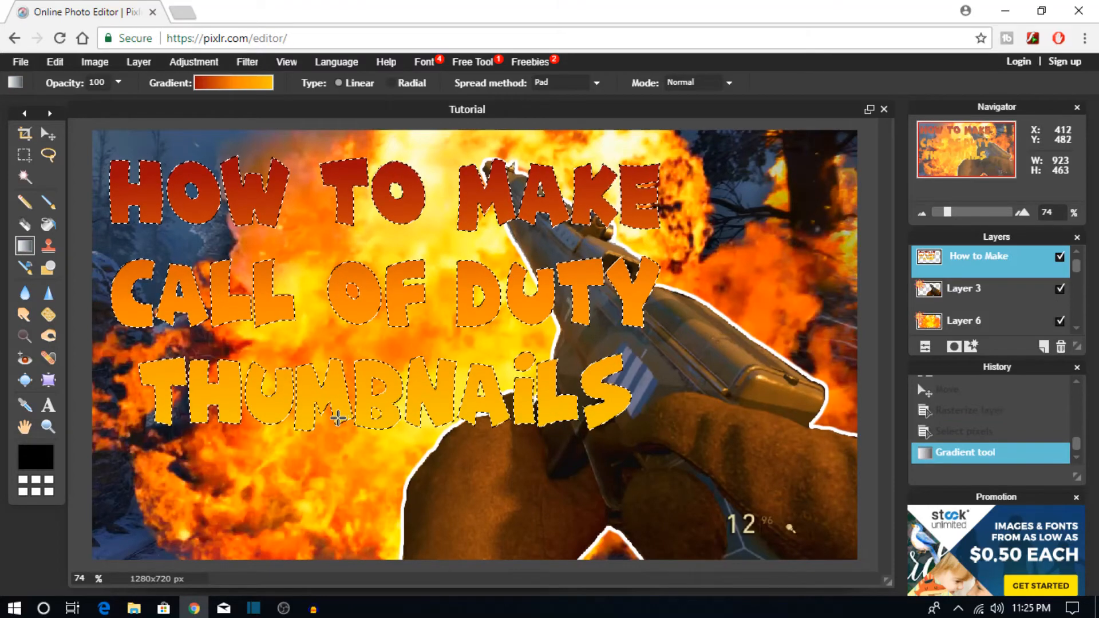
Step: Change the gradient's yellow end stop to the dark red sampled from the start of the gradient
{"action": "left_click", "coordinate": [225, 84]}
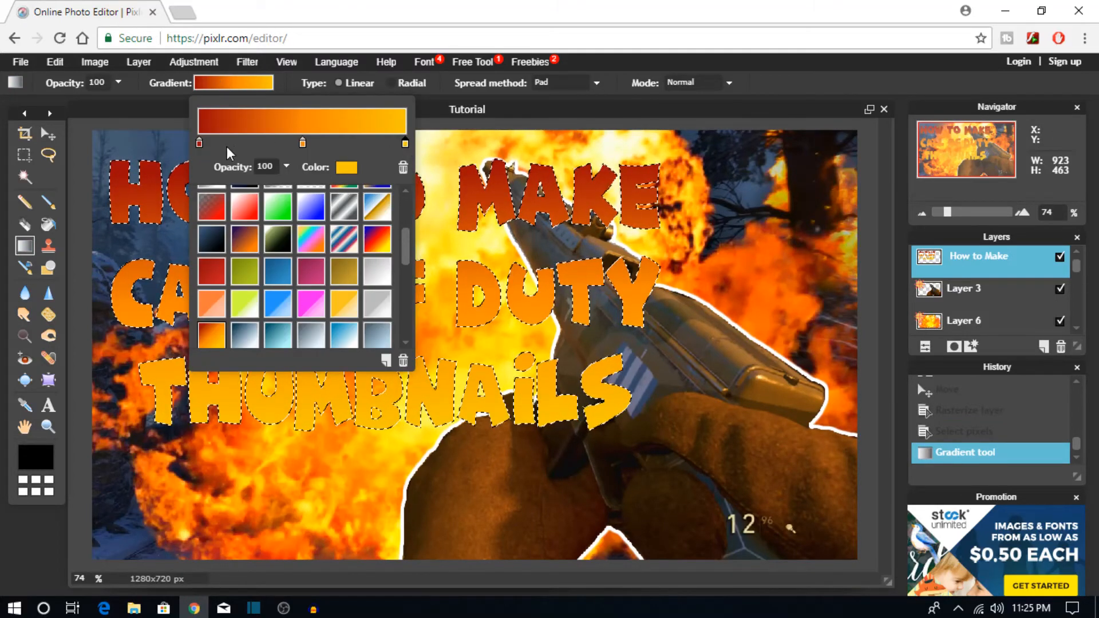
{"action": "left_click", "coordinate": [347, 168]}
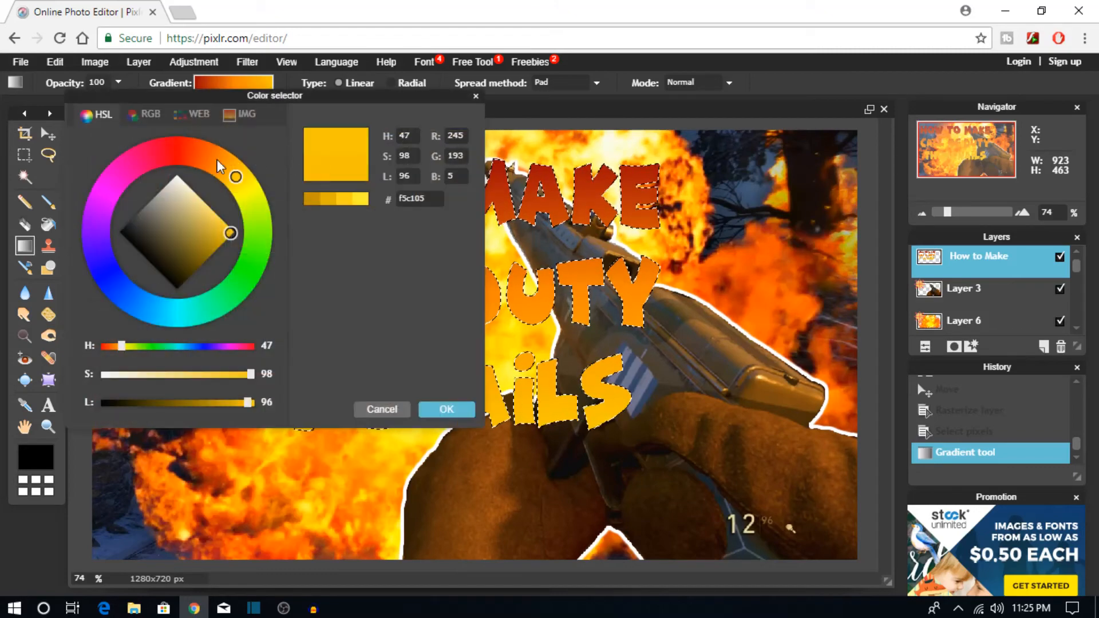
{"action": "left_click_drag", "start_coordinate": [349, 97], "coordinate": [359, 198]}
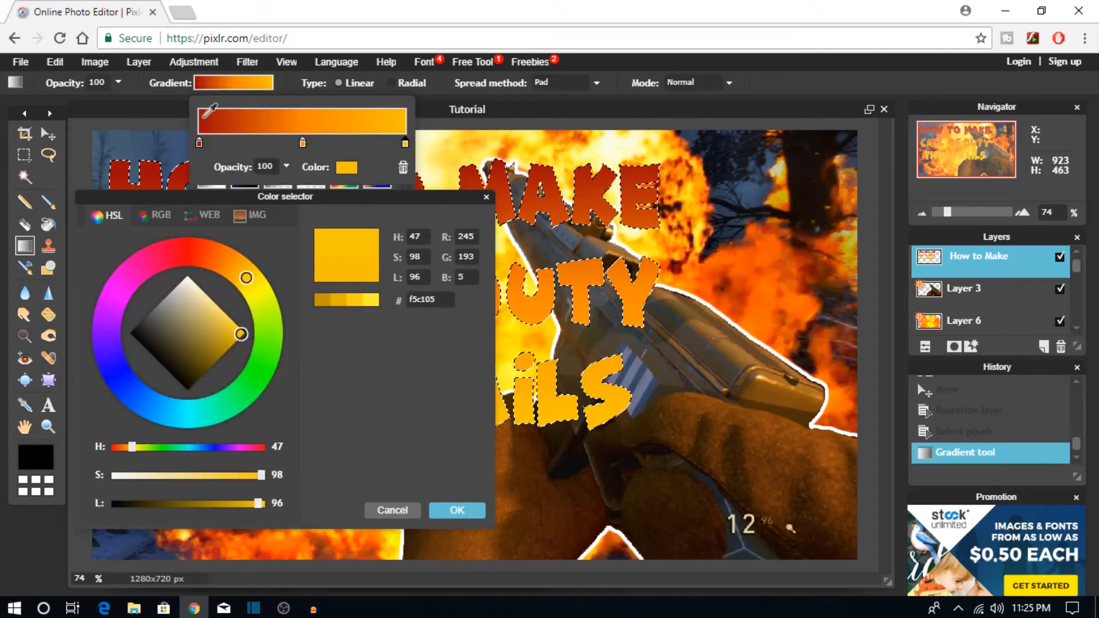
{"action": "left_click", "coordinate": [202, 115]}
{"action": "left_click", "coordinate": [453, 510]}
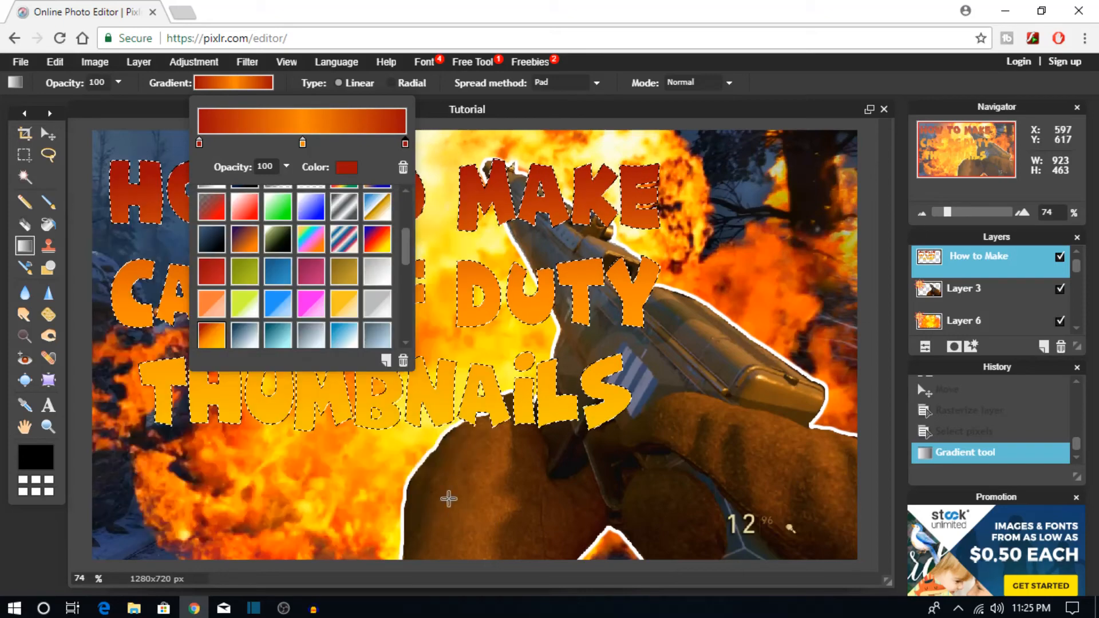
Step: Change the gradient's middle stop to golden yellow, refill the title lettering from top to bottom and deselect it
{"action": "left_click", "coordinate": [303, 143]}
{"action": "left_click", "coordinate": [345, 169]}
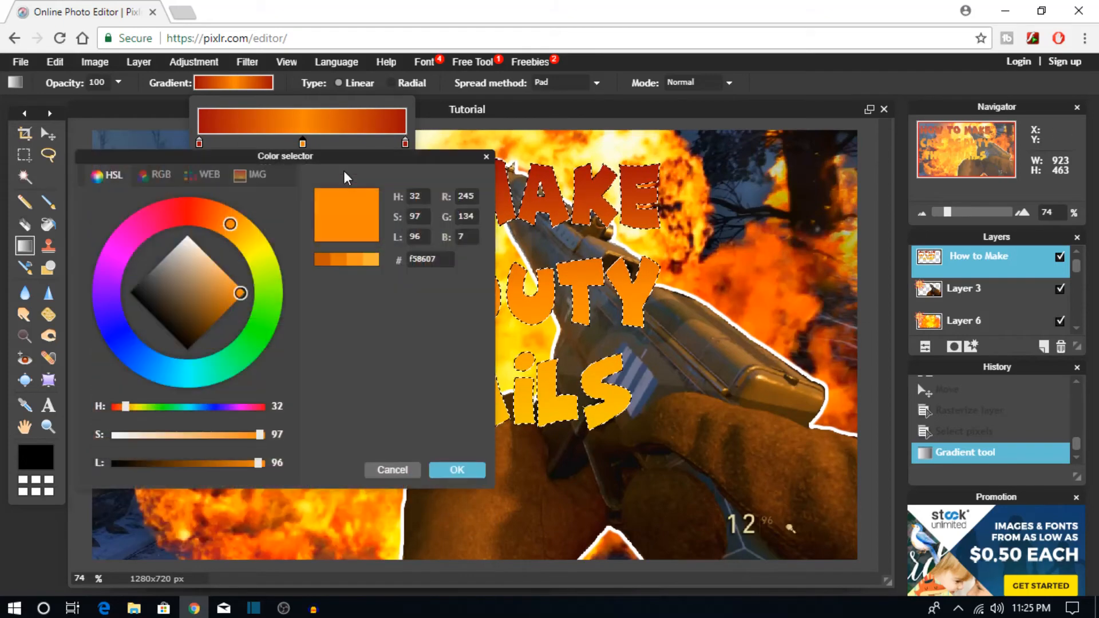
{"action": "left_click_drag", "start_coordinate": [246, 233], "coordinate": [249, 239]}
{"action": "left_click", "coordinate": [458, 471]}
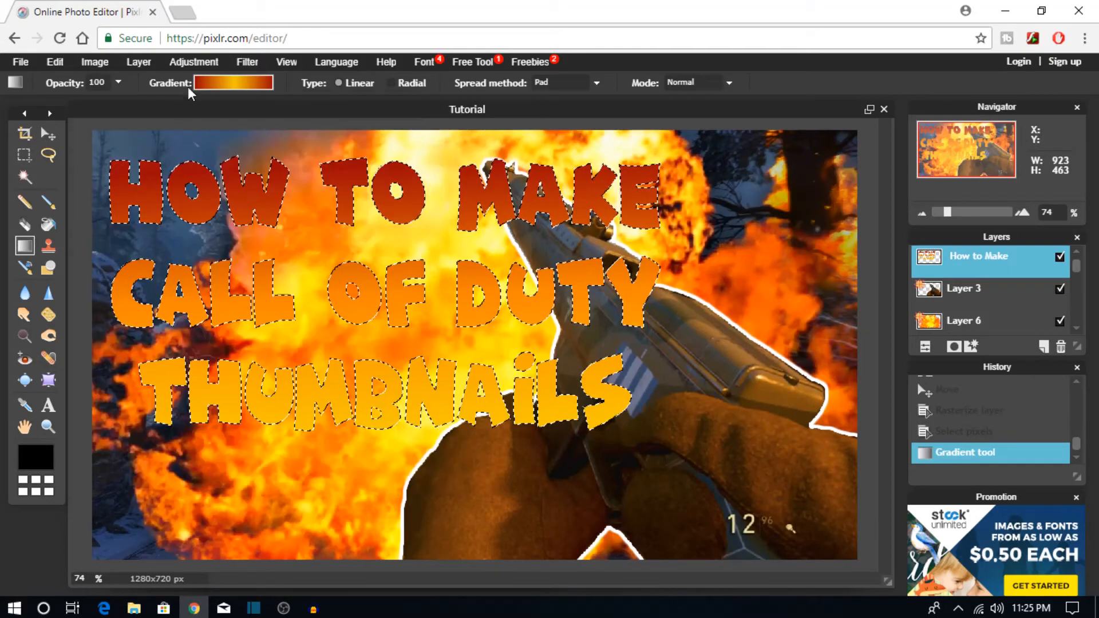
{"action": "left_click_drag", "start_coordinate": [346, 159], "coordinate": [346, 422]}
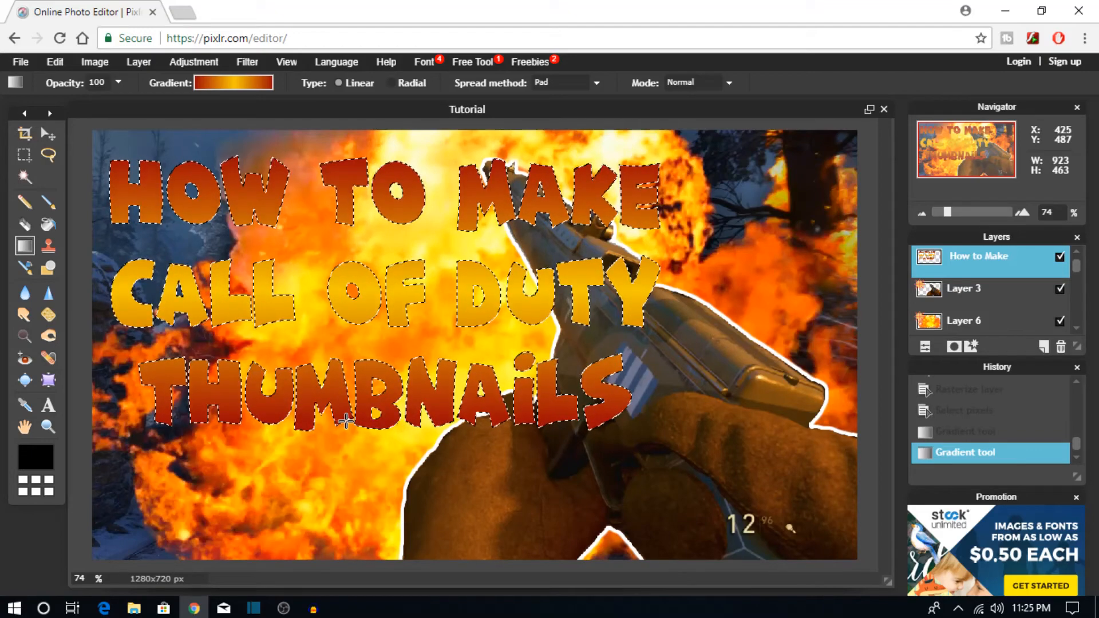
{"action": "key", "text": "ctrl+d"}
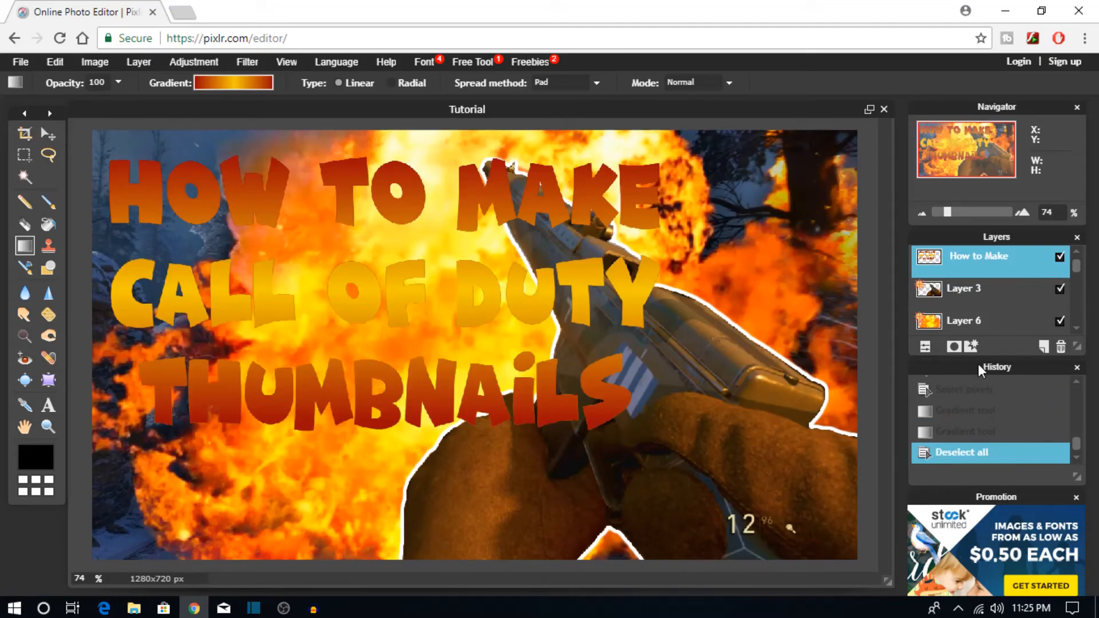
Step: Give the title text layer a black outer glow with hardness 10 and size 11
{"action": "left_click", "coordinate": [970, 346]}
{"action": "left_click", "coordinate": [170, 266]}
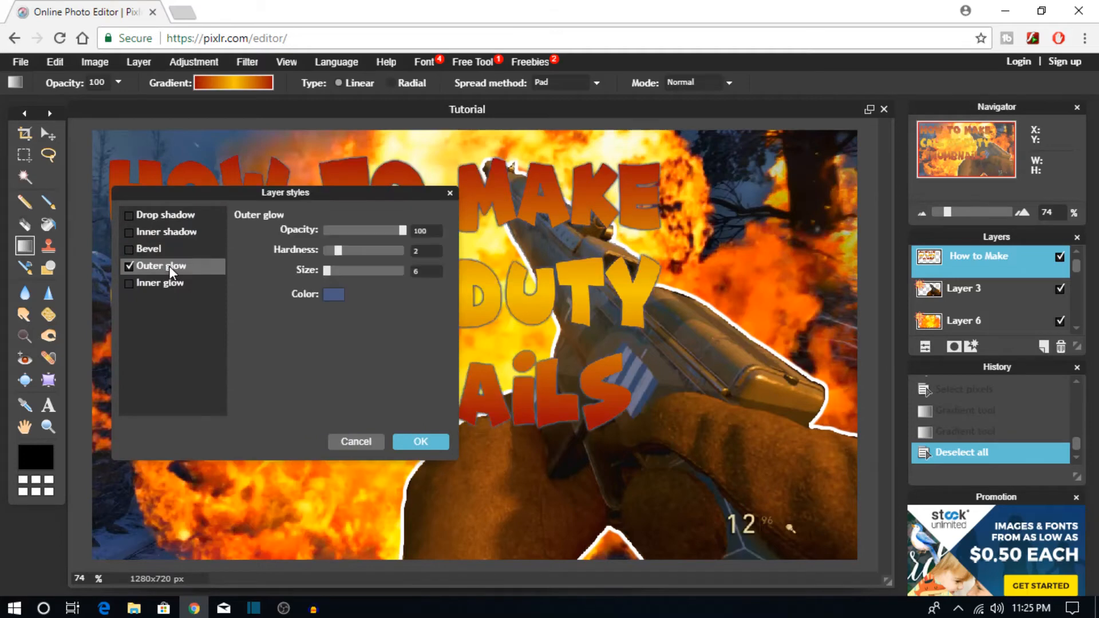
{"action": "left_click", "coordinate": [335, 296]}
{"action": "left_click", "coordinate": [130, 293]}
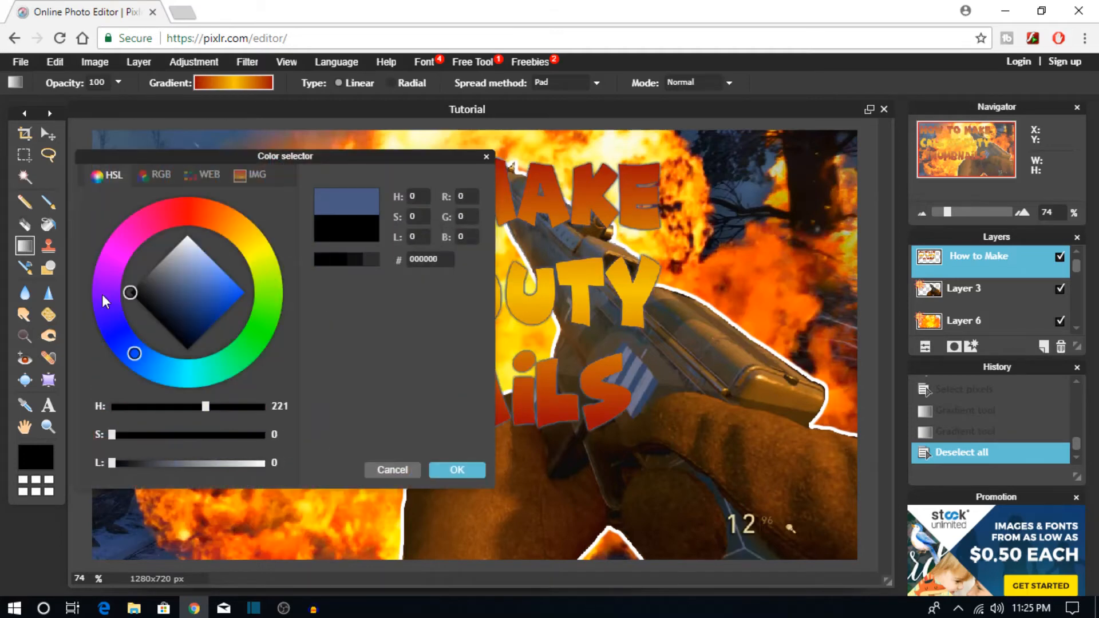
{"action": "left_click", "coordinate": [445, 470]}
{"action": "left_click_drag", "start_coordinate": [339, 252], "coordinate": [426, 267]}
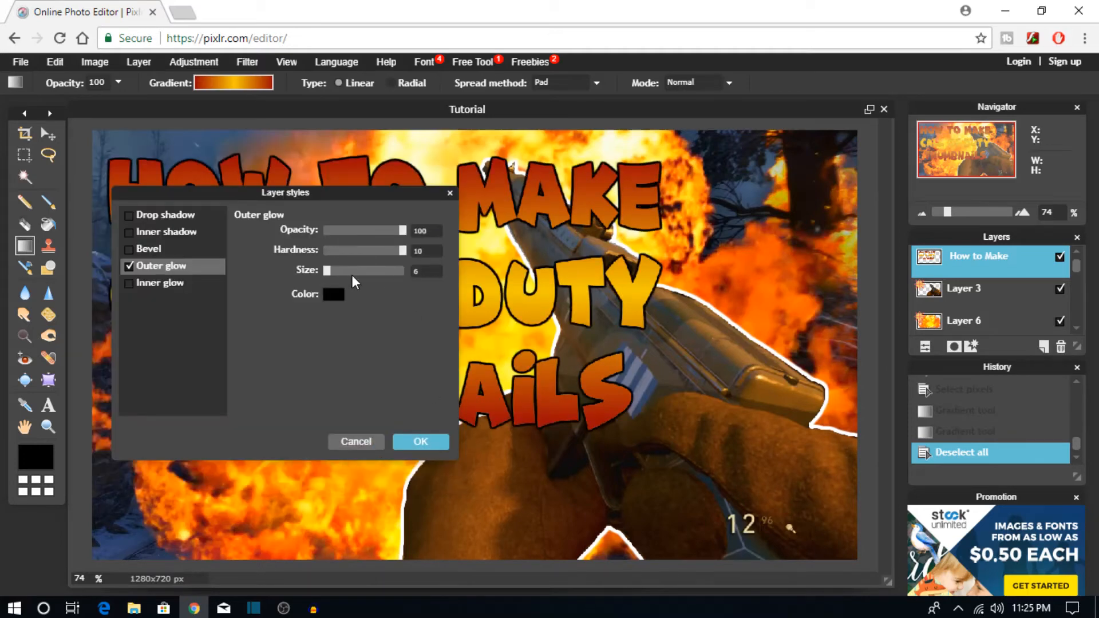
{"action": "left_click_drag", "start_coordinate": [331, 270], "coordinate": [331, 269]}
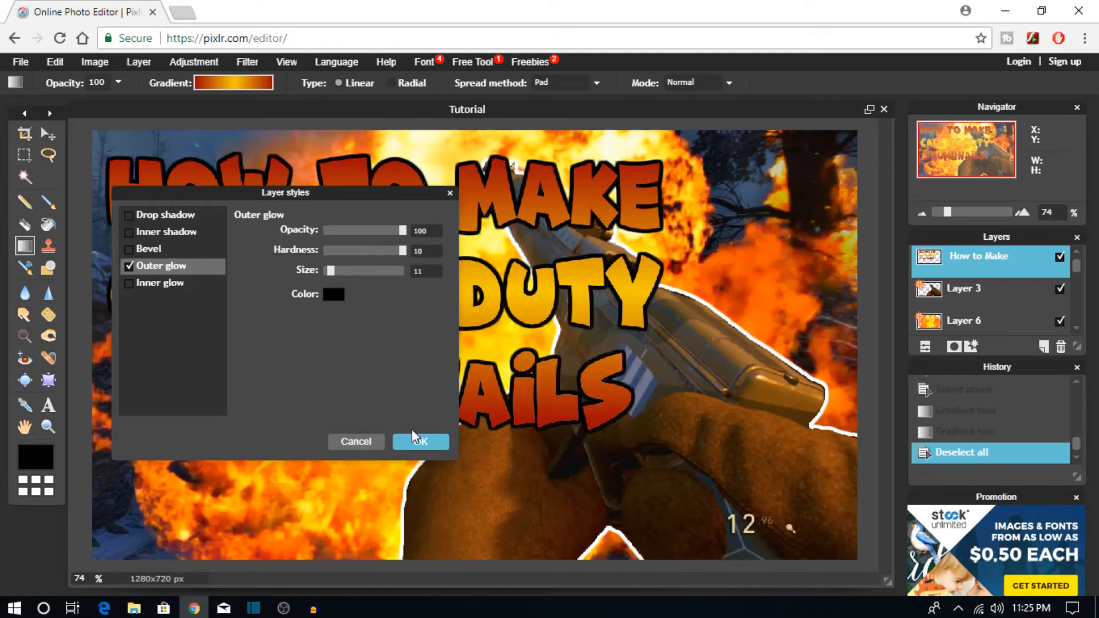
{"action": "left_click", "coordinate": [420, 442]}
Step: Free transform the title text to enlarge it, tilt it slightly counterclockwise and centre it on the canvas, and apply the changes
{"action": "left_click", "coordinate": [55, 62]}
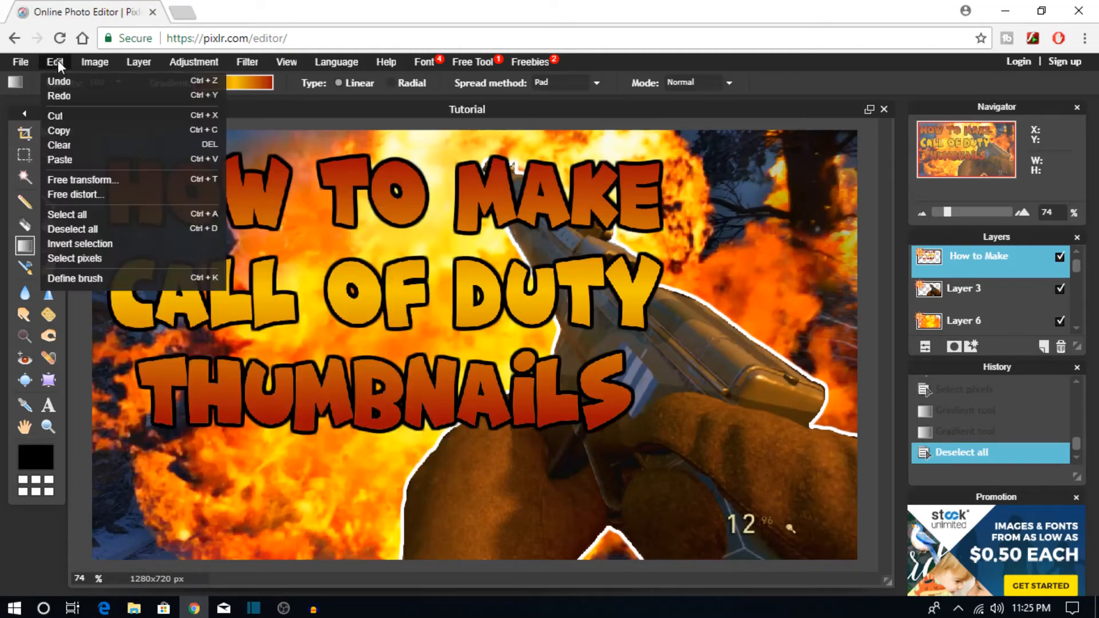
{"action": "left_click", "coordinate": [84, 182]}
{"action": "left_click_drag", "start_coordinate": [102, 151], "coordinate": [168, 199]}
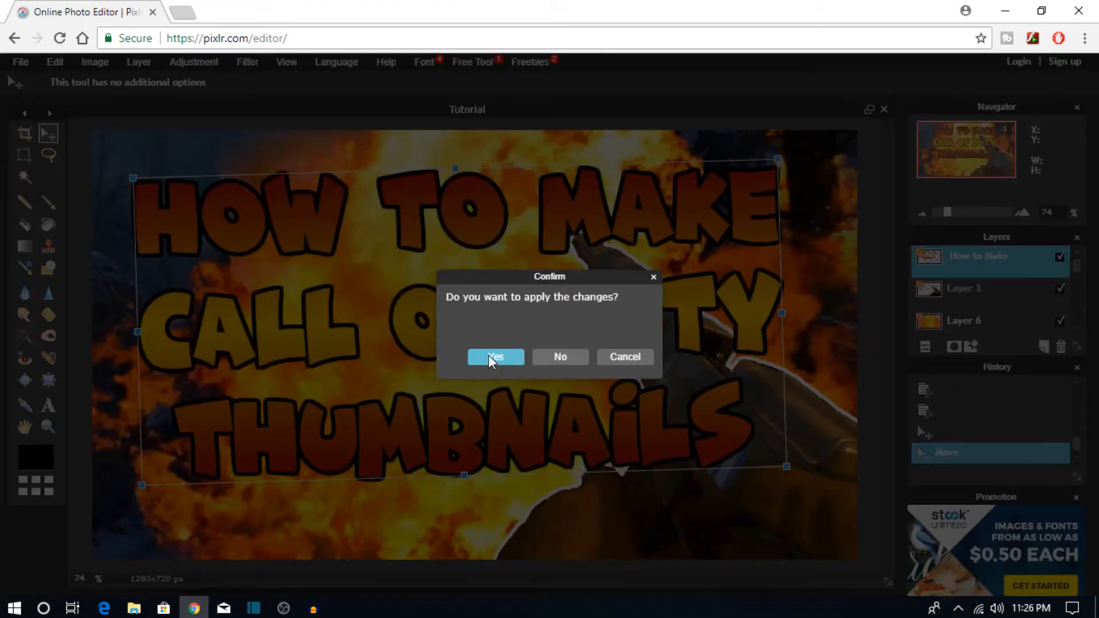
{"action": "left_click", "coordinate": [487, 355]}
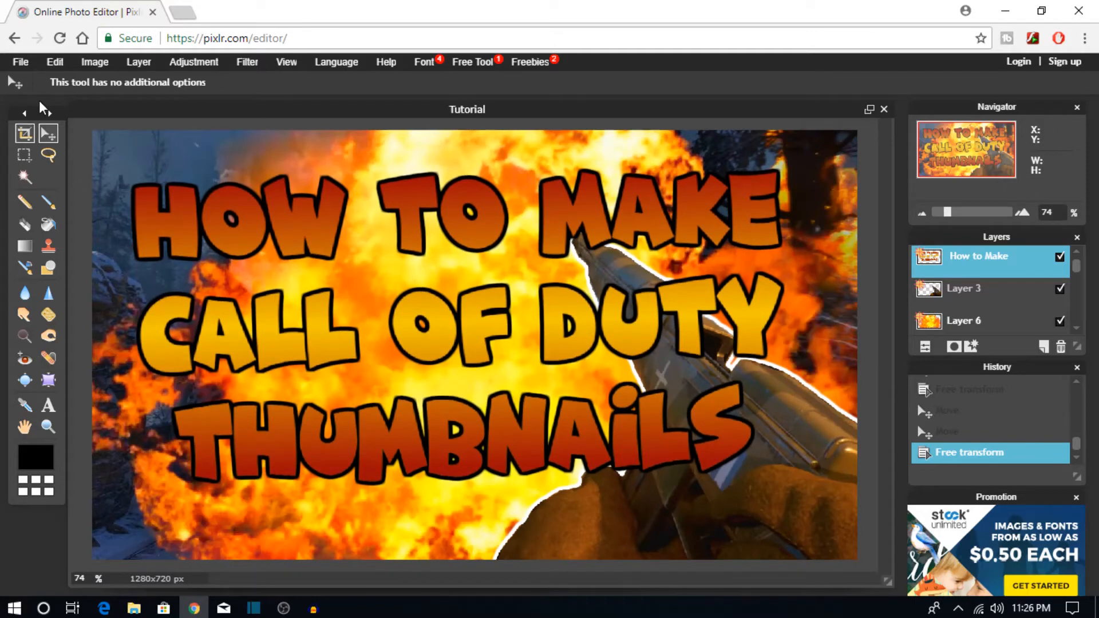
Step: Open the Call-of-Duty-WWII-5 logo image from the effects folder inside youtube stuff on the Desktop
{"action": "left_click", "coordinate": [21, 62]}
{"action": "left_click", "coordinate": [40, 93]}
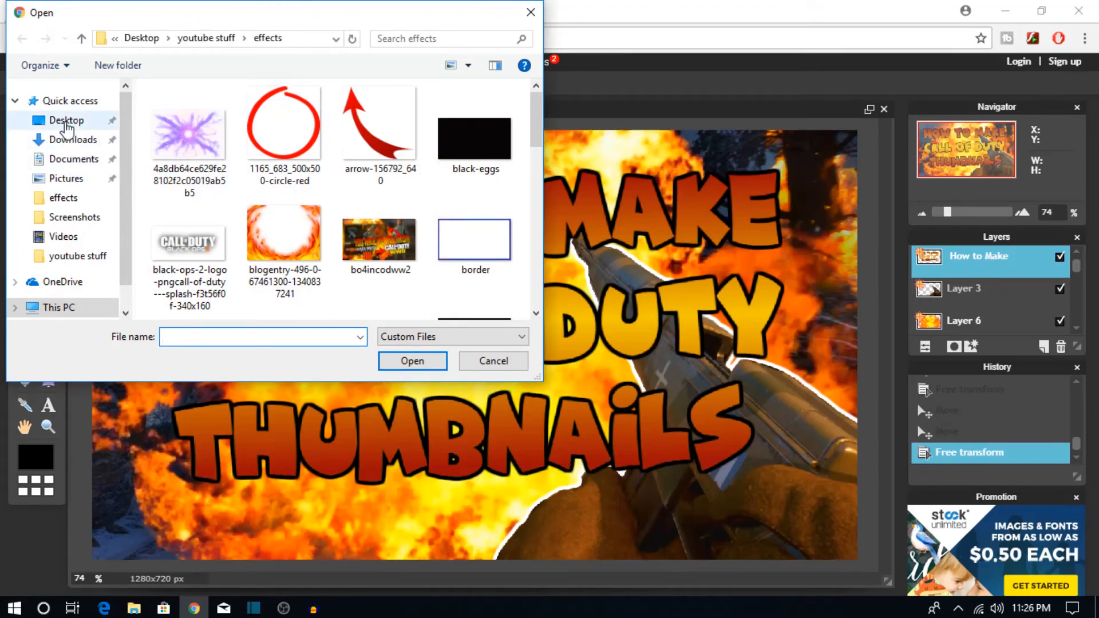
{"action": "left_click", "coordinate": [66, 121]}
{"action": "double_click", "coordinate": [286, 126]}
{"action": "scroll", "coordinate": [316, 263], "scroll_direction": "down", "scroll_amount": 3}
{"action": "scroll", "coordinate": [315, 263], "scroll_direction": "down", "scroll_amount": 4}
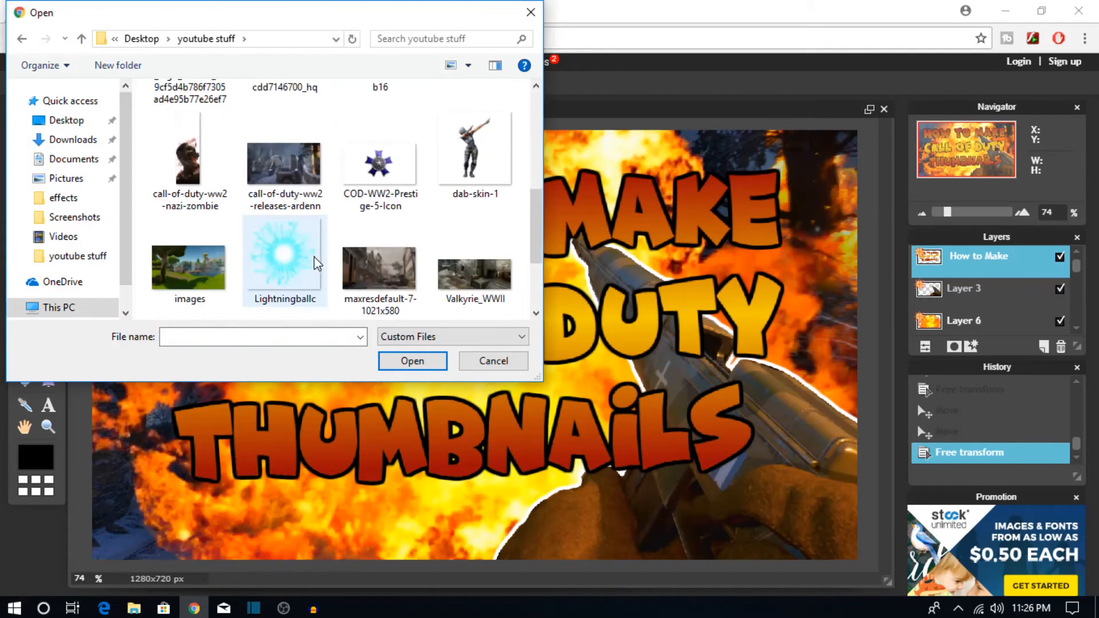
{"action": "scroll", "coordinate": [299, 252], "scroll_direction": "up", "scroll_amount": 8}
{"action": "double_click", "coordinate": [284, 129]}
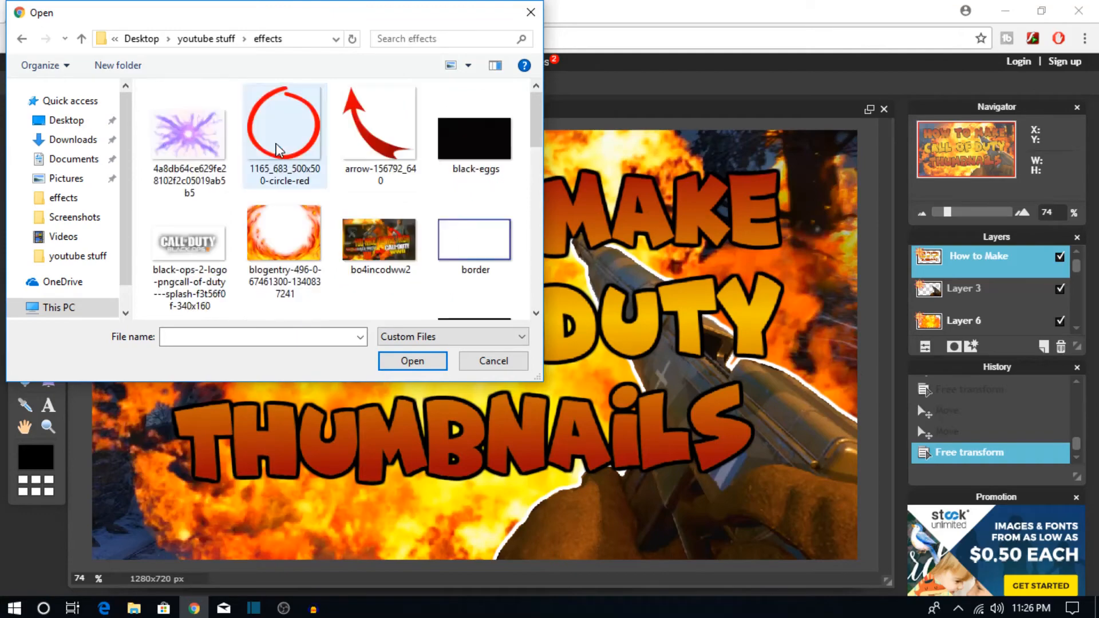
{"action": "scroll", "coordinate": [323, 251], "scroll_direction": "down", "scroll_amount": 5}
{"action": "scroll", "coordinate": [323, 251], "scroll_direction": "up", "scroll_amount": 1}
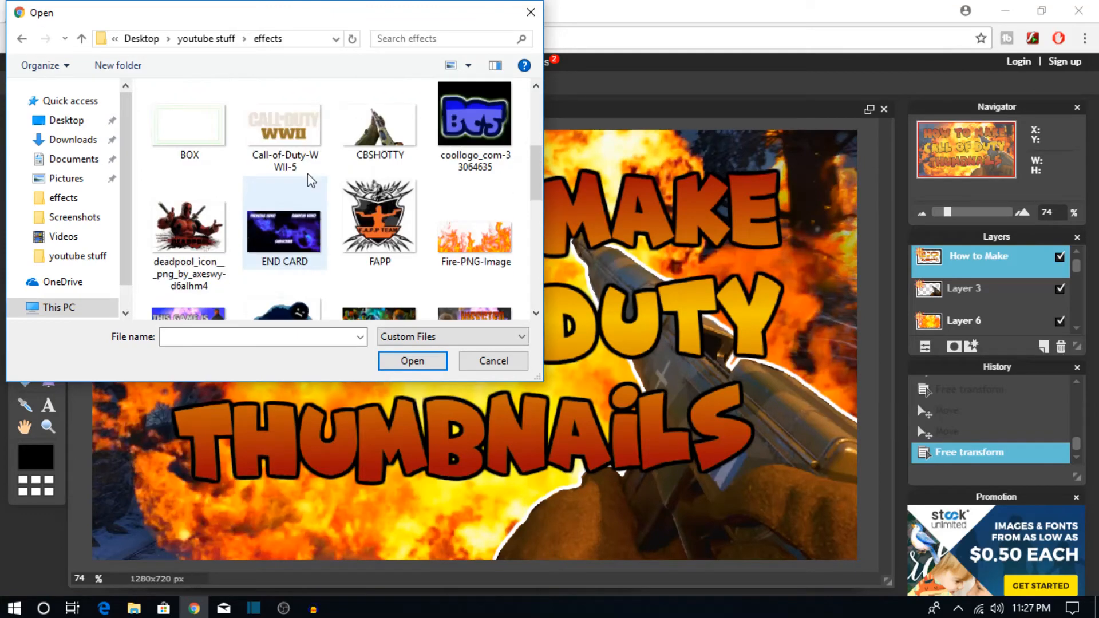
{"action": "left_click", "coordinate": [300, 141]}
{"action": "left_click", "coordinate": [407, 368]}
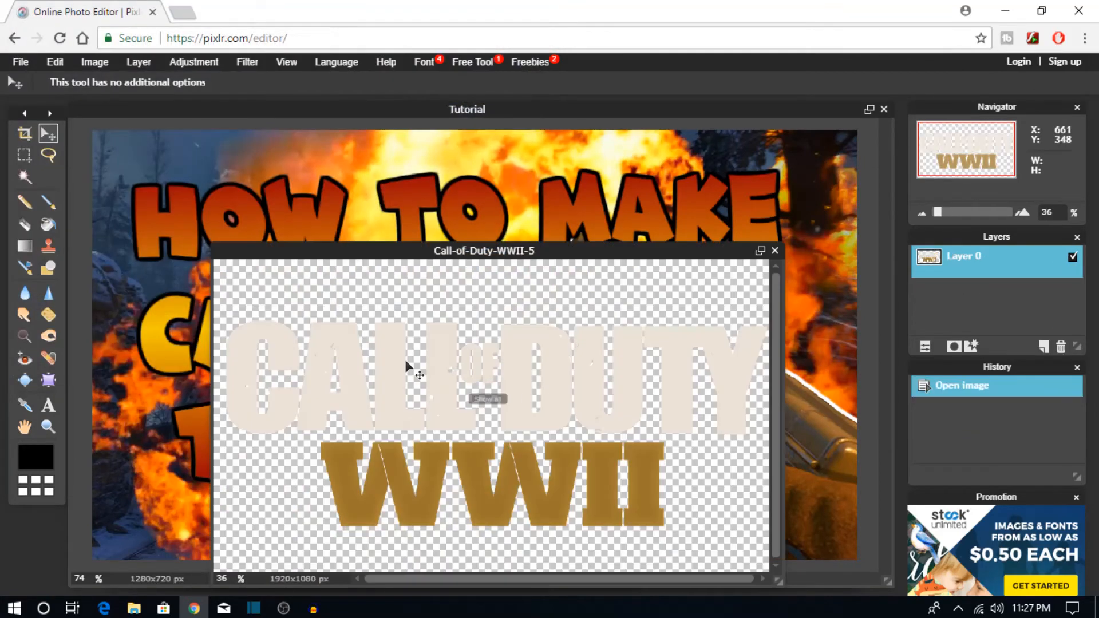
Step: Resize the logo image to 500 pixels wide with its proportions constrained
{"action": "left_click", "coordinate": [91, 62]}
{"action": "left_click", "coordinate": [110, 78]}
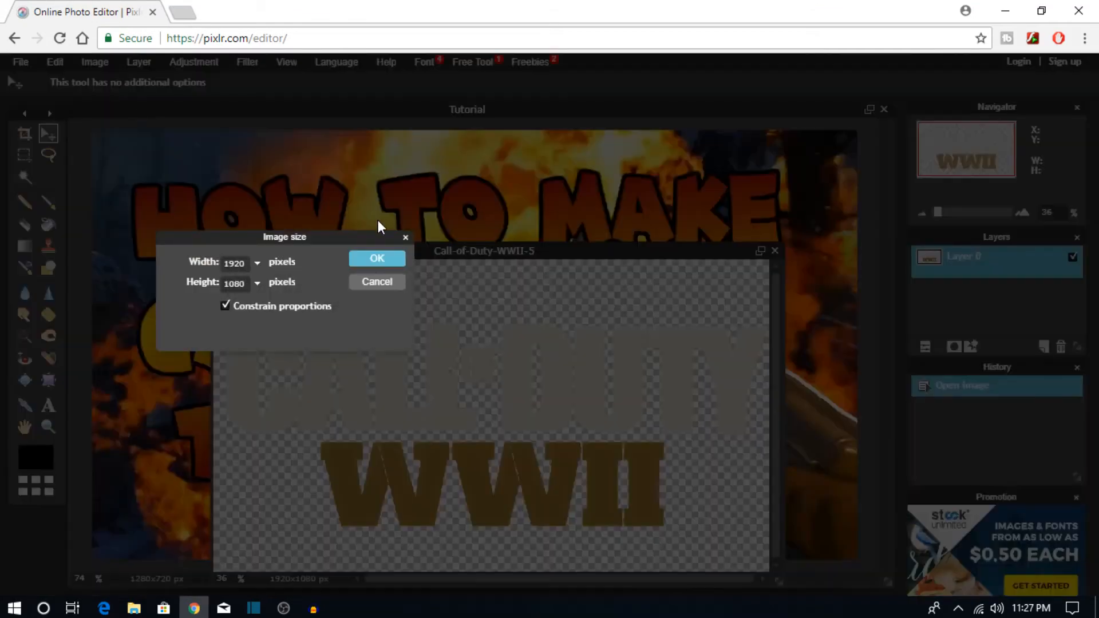
{"action": "key", "text": "BackSpace"}
{"action": "key", "text": "BackSpace"}
{"action": "key", "text": "BackSpace"}
{"action": "key", "text": "BackSpace"}
{"action": "type", "text": "500"}
{"action": "left_click", "coordinate": [381, 260]}
Step: Copy the whole logo image and paste it into the Tutorial image as a new layer
{"action": "key", "text": "ctrl+a"}
{"action": "key", "text": "ctrl+c"}
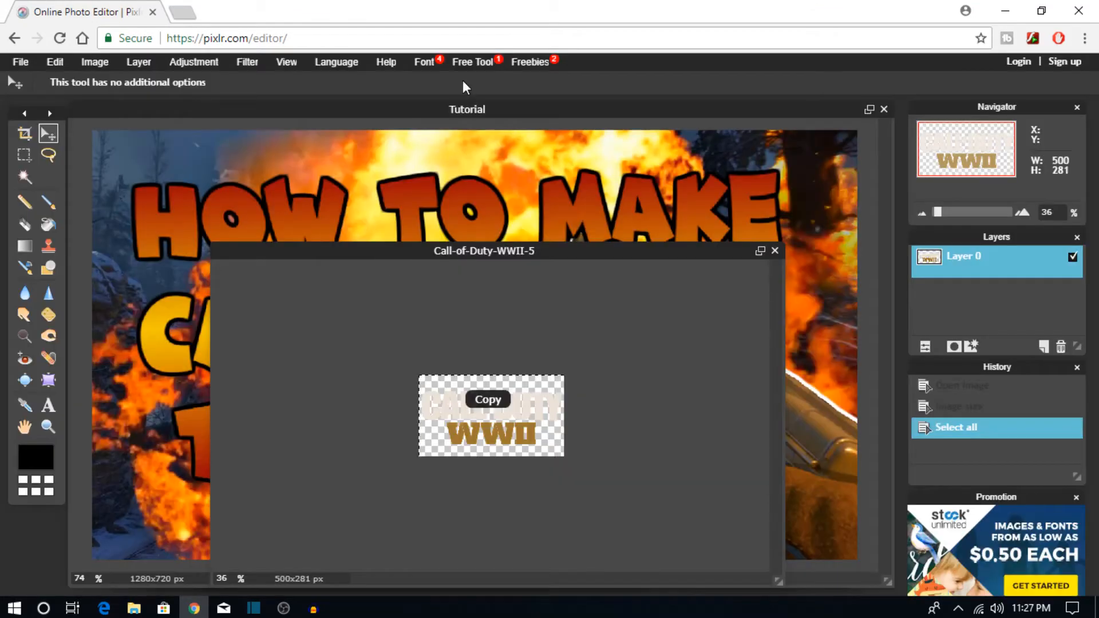
{"action": "left_click", "coordinate": [438, 115]}
{"action": "key", "text": "ctrl+v"}
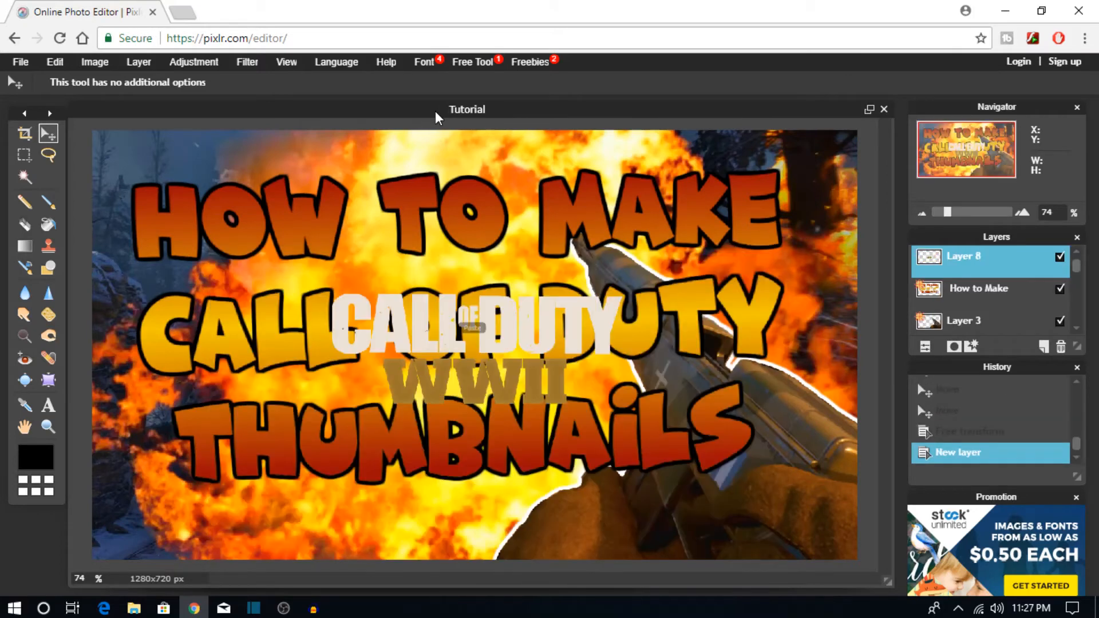
Step: Give the pasted Call of Duty WWII logo a black outer glow with hardness 10 and size 9
{"action": "left_click", "coordinate": [969, 348]}
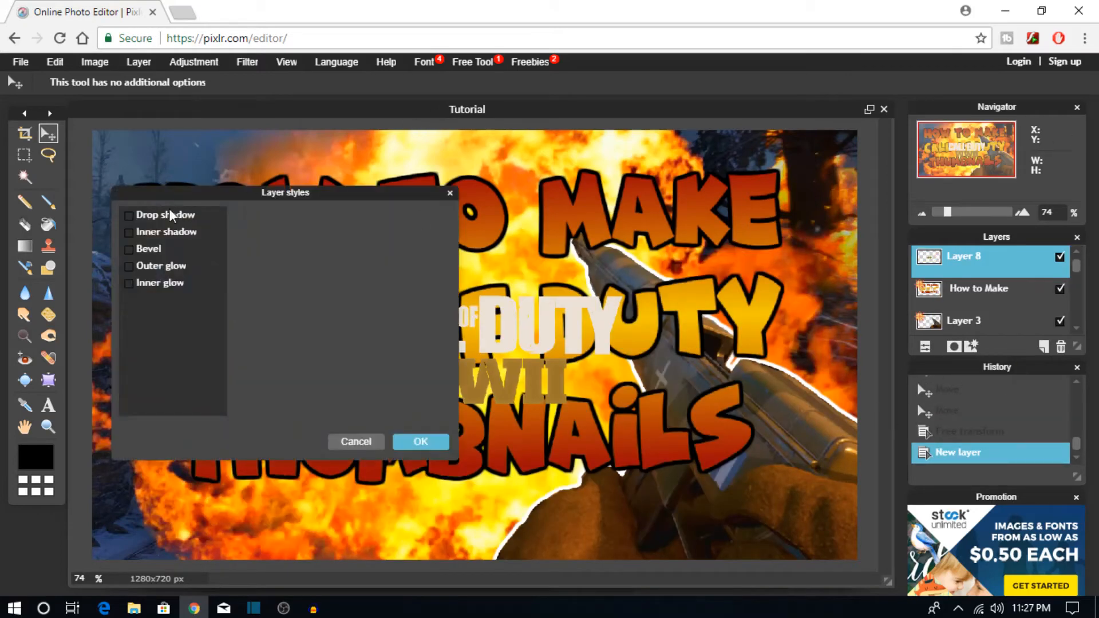
{"action": "left_click", "coordinate": [170, 266]}
{"action": "left_click", "coordinate": [338, 294]}
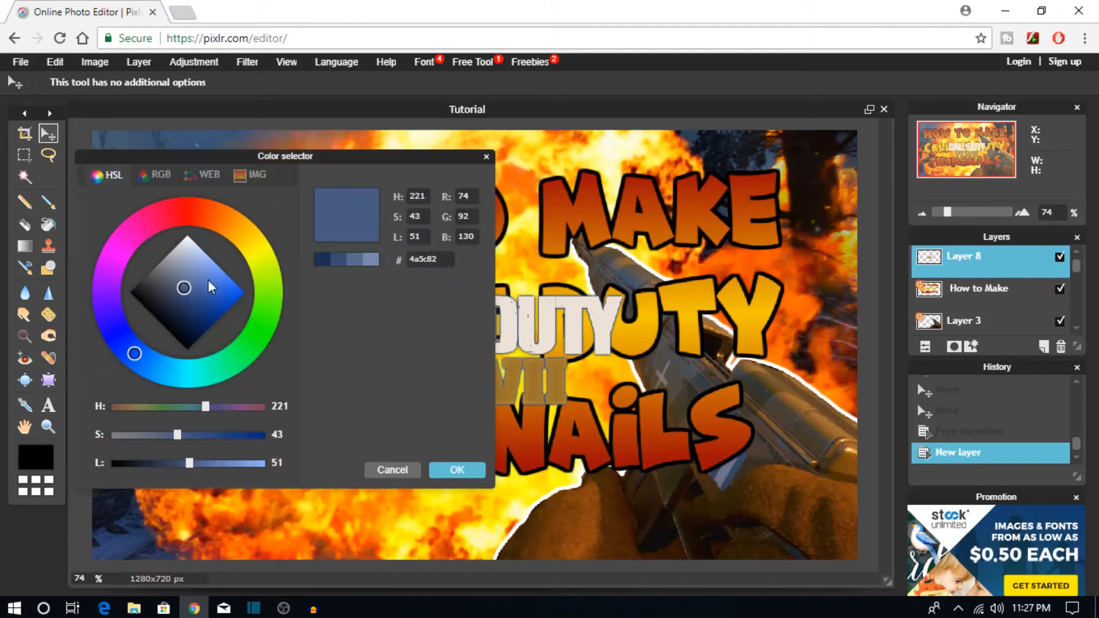
{"action": "left_click_drag", "start_coordinate": [213, 286], "coordinate": [118, 317]}
{"action": "left_click", "coordinate": [458, 469]}
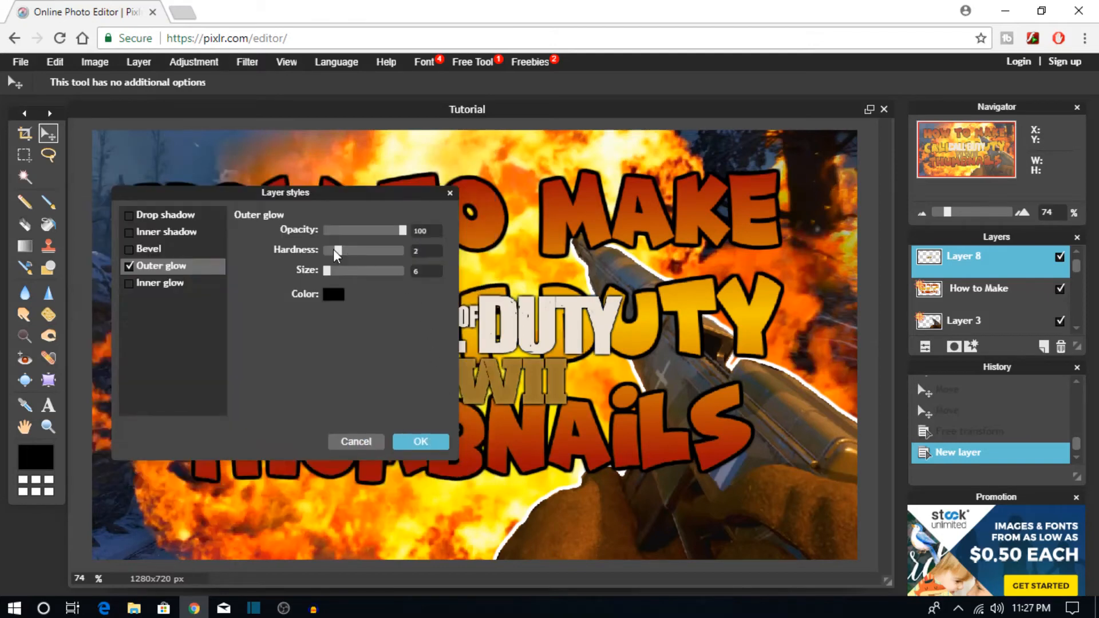
{"action": "left_click_drag", "start_coordinate": [337, 252], "coordinate": [447, 262]}
{"action": "left_click_drag", "start_coordinate": [328, 271], "coordinate": [330, 273]}
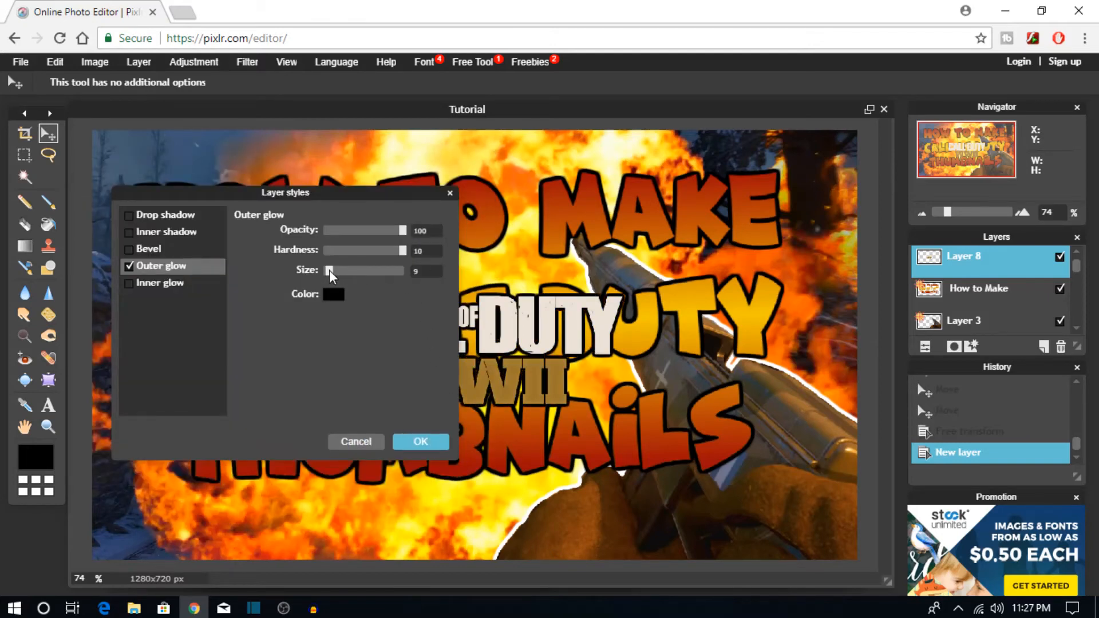
{"action": "left_click", "coordinate": [420, 442]}
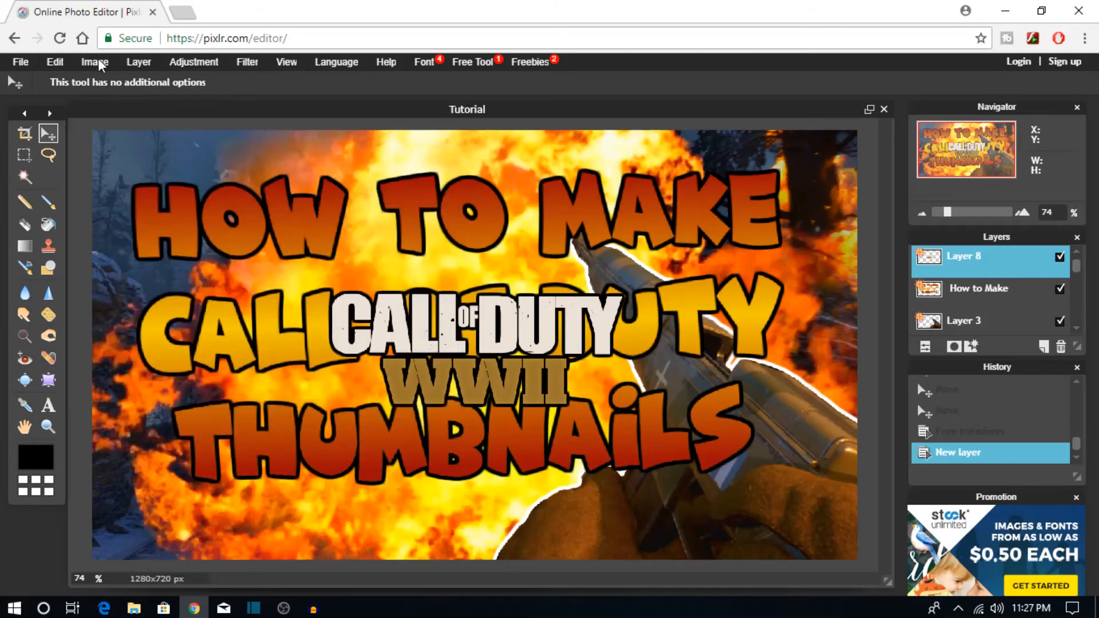
Step: Raise the saturation of the Call of Duty WWII logo layer to 100 with Hue & Saturation
{"action": "left_click", "coordinate": [193, 62]}
{"action": "left_click", "coordinate": [210, 96]}
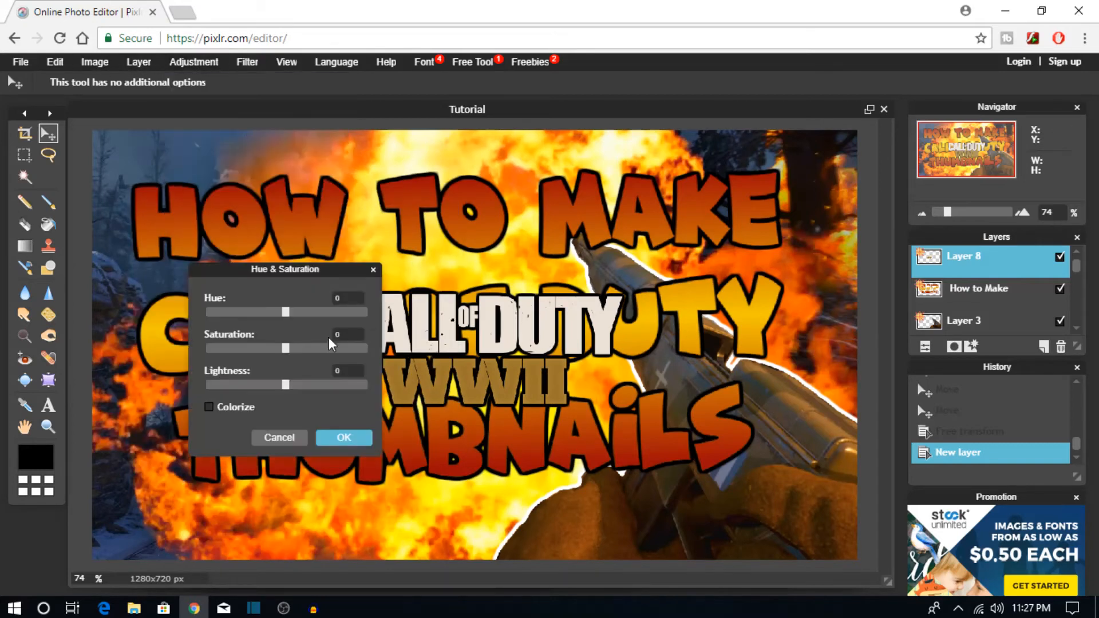
{"action": "left_click_drag", "start_coordinate": [288, 349], "coordinate": [438, 356]}
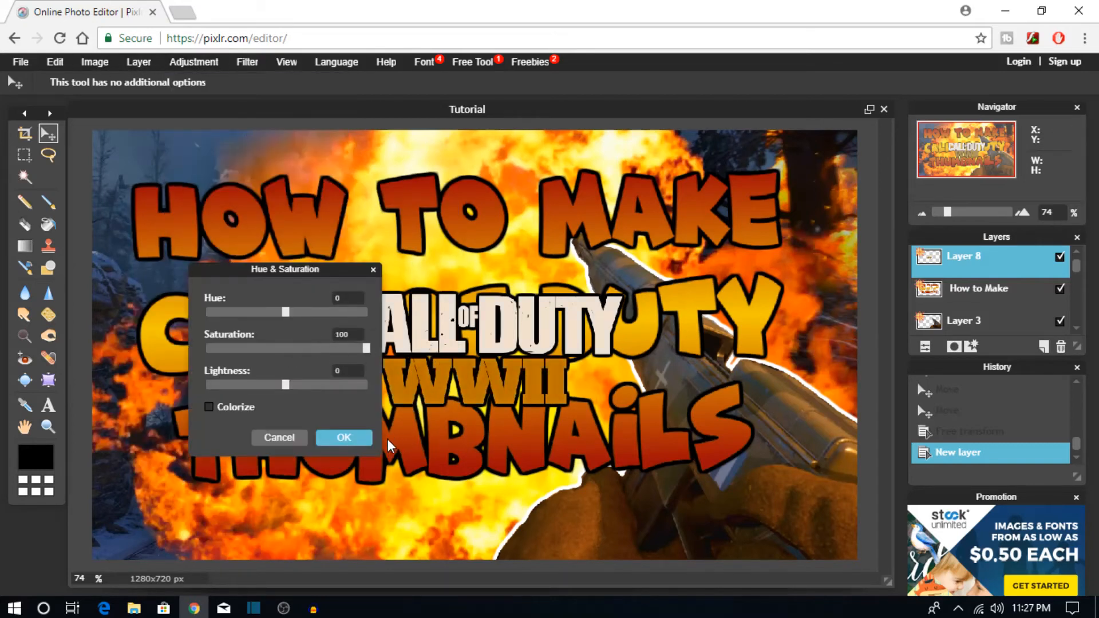
{"action": "left_click", "coordinate": [344, 437]}
Step: Shrink the logo with free transform, place it in the lower-left corner of the thumbnail and apply the change
{"action": "left_click_drag", "start_coordinate": [468, 309], "coordinate": [237, 531]}
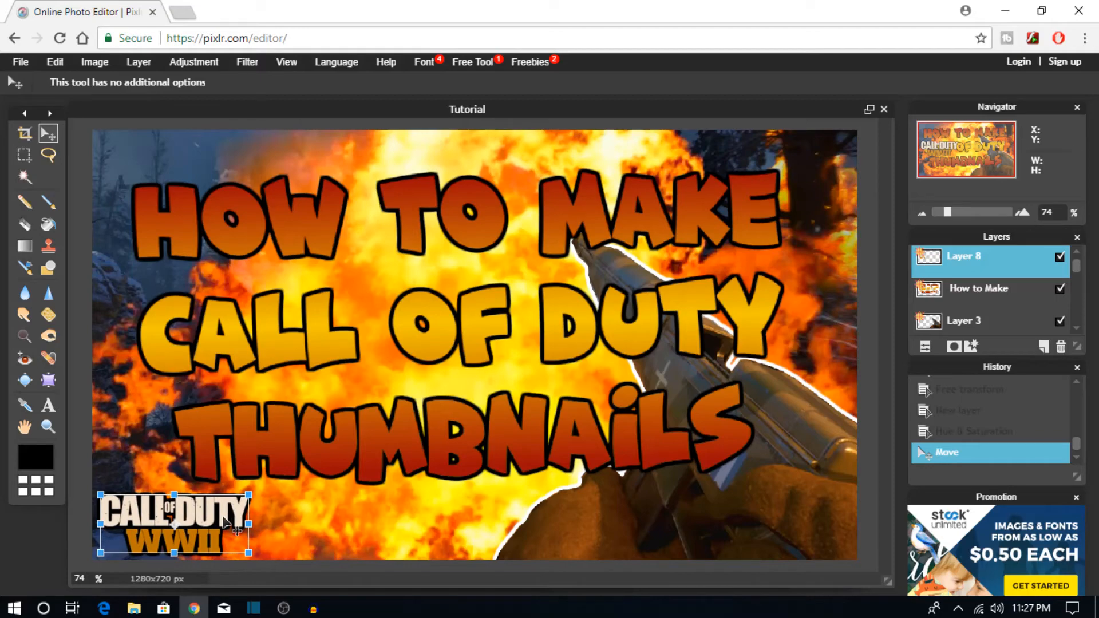
{"action": "left_click", "coordinate": [441, 517]}
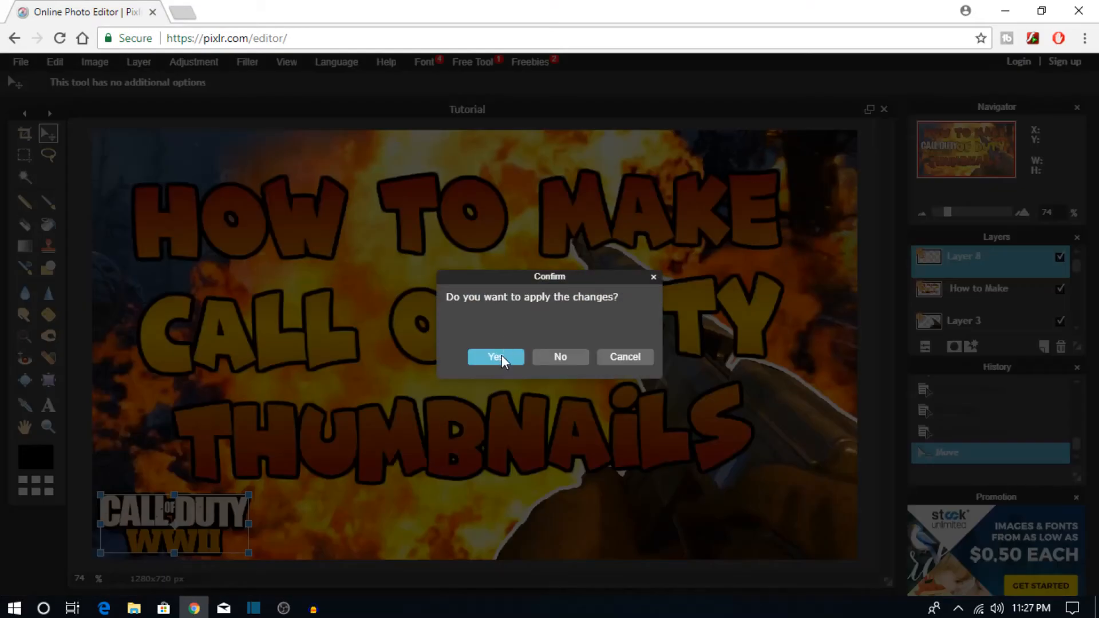
{"action": "left_click", "coordinate": [500, 358]}
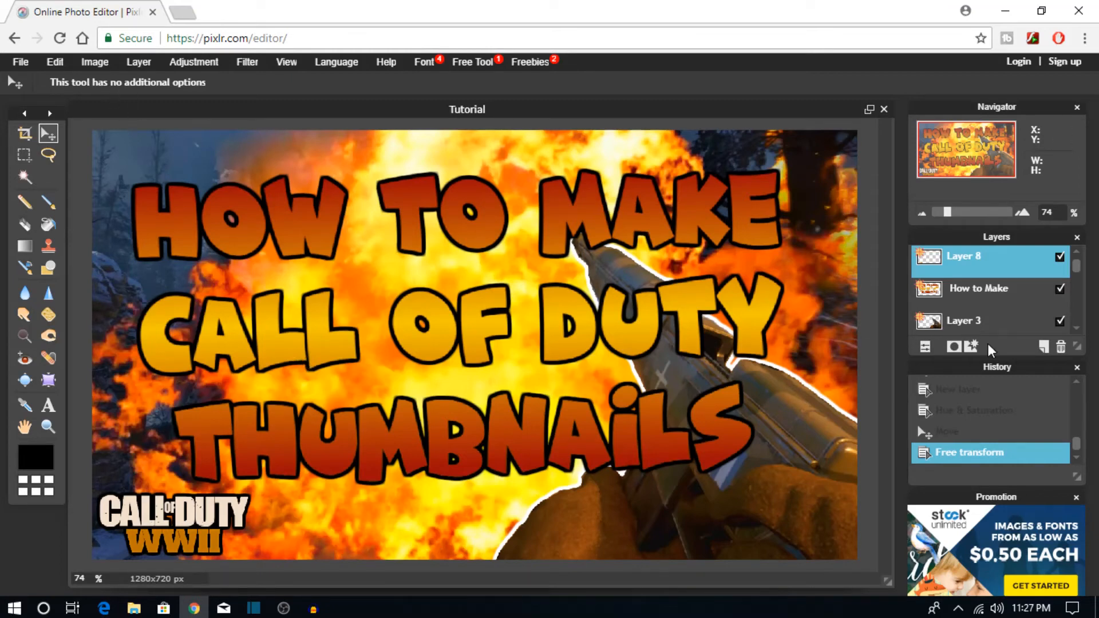
Step: Recolor the outer glow of the "How to Make" title layer white
{"action": "left_click", "coordinate": [980, 304]}
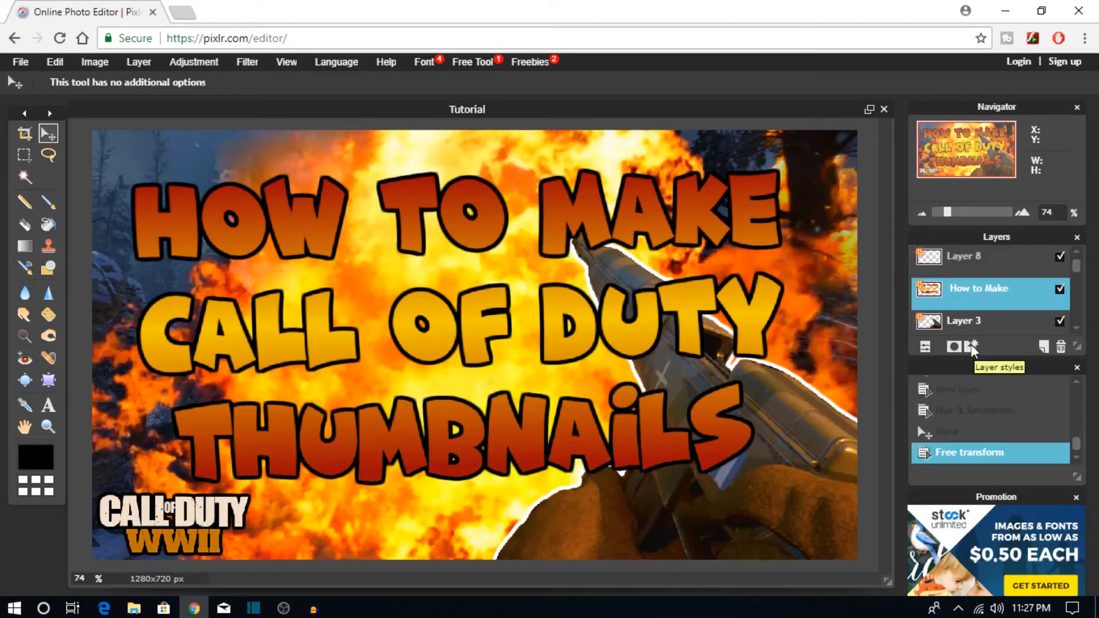
{"action": "left_click", "coordinate": [971, 346]}
{"action": "left_click", "coordinate": [180, 266]}
{"action": "left_click", "coordinate": [334, 294]}
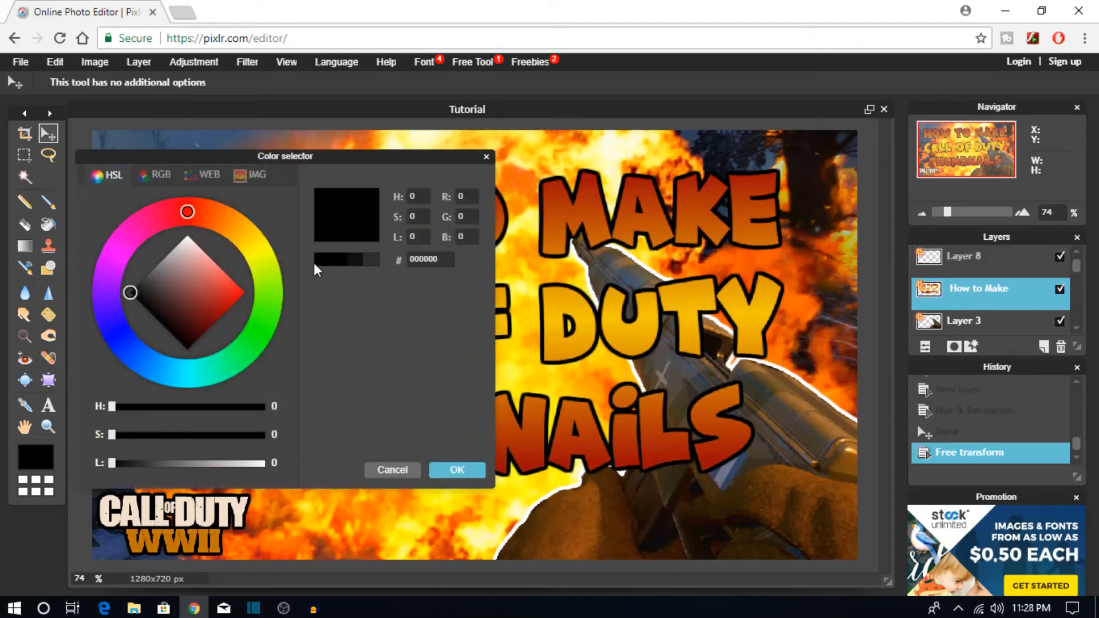
{"action": "left_click_drag", "start_coordinate": [201, 248], "coordinate": [187, 219]}
{"action": "left_click", "coordinate": [457, 469]}
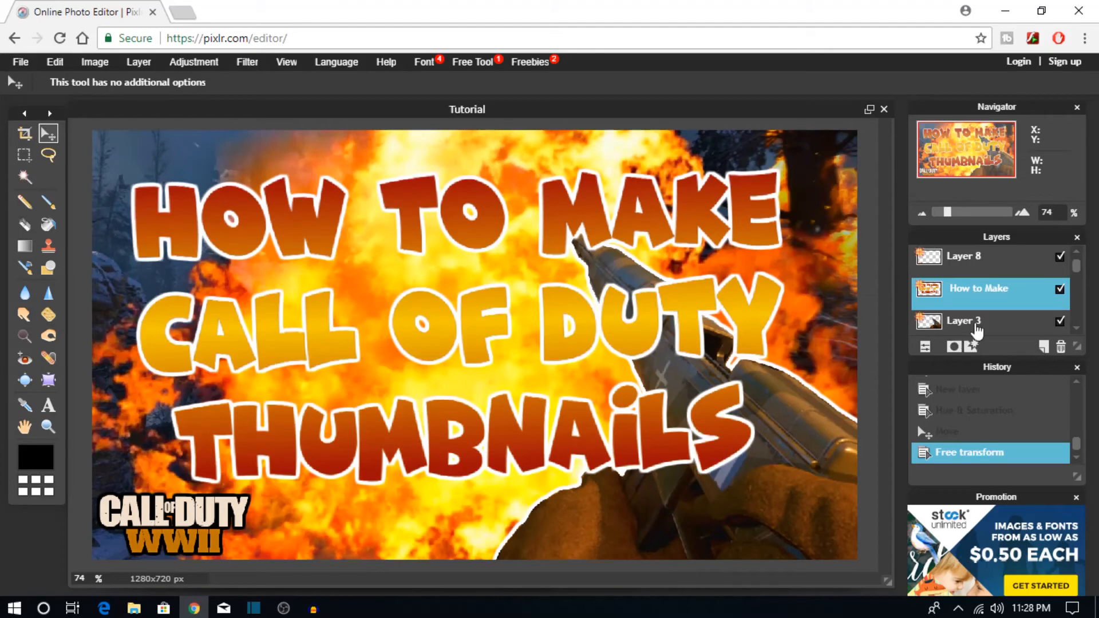
Step: Set the title layer's outer glow color back to black
{"action": "left_click", "coordinate": [971, 347]}
{"action": "left_click", "coordinate": [152, 267]}
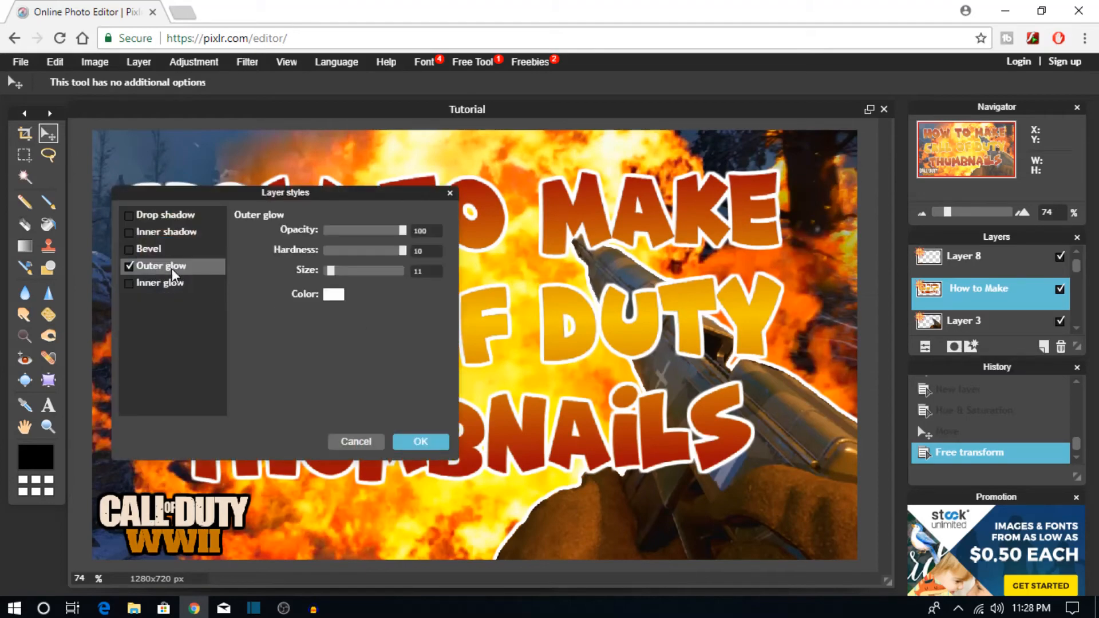
{"action": "left_click", "coordinate": [338, 291]}
{"action": "left_click_drag", "start_coordinate": [189, 281], "coordinate": [121, 312]}
{"action": "left_click", "coordinate": [461, 473]}
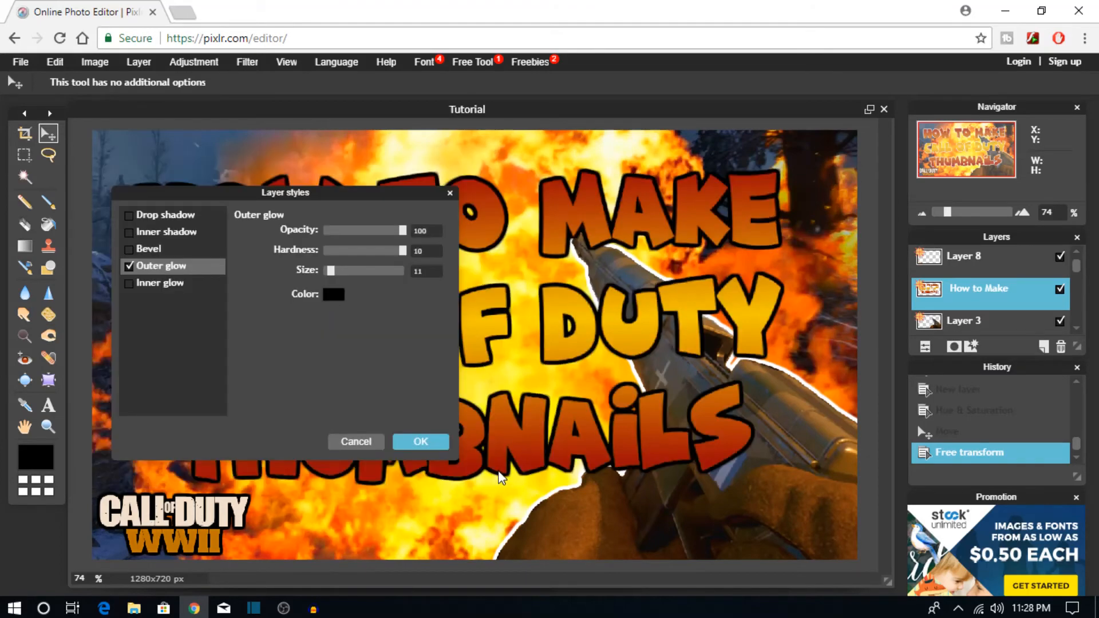
{"action": "left_click", "coordinate": [426, 442]}
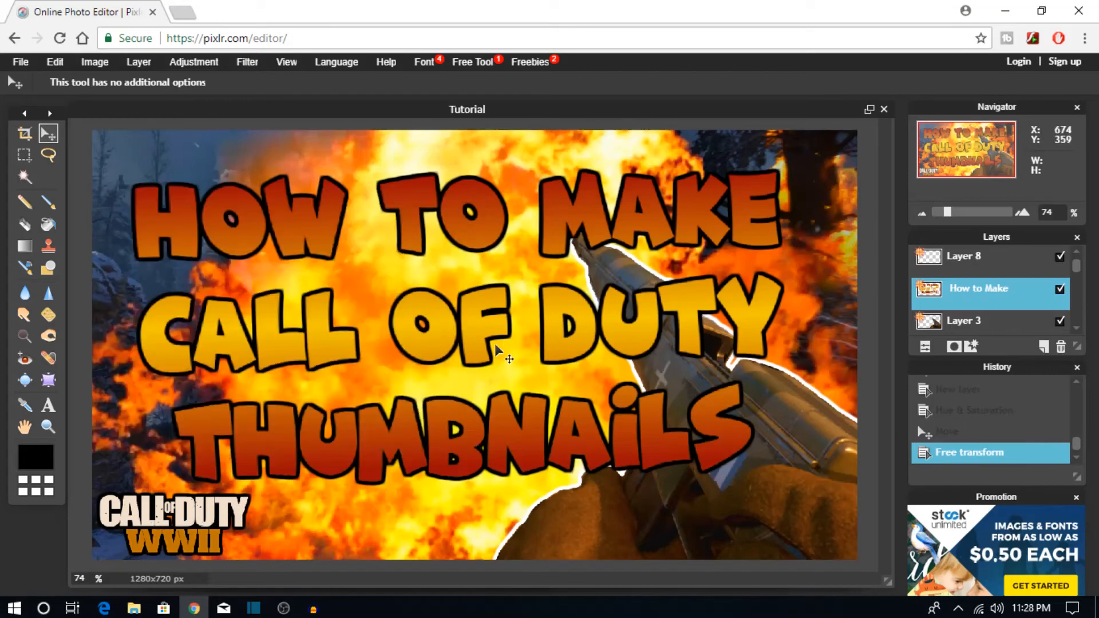
Step: Open the border image from the effects folder inside youtube stuff on the Desktop
{"action": "left_click", "coordinate": [20, 62]}
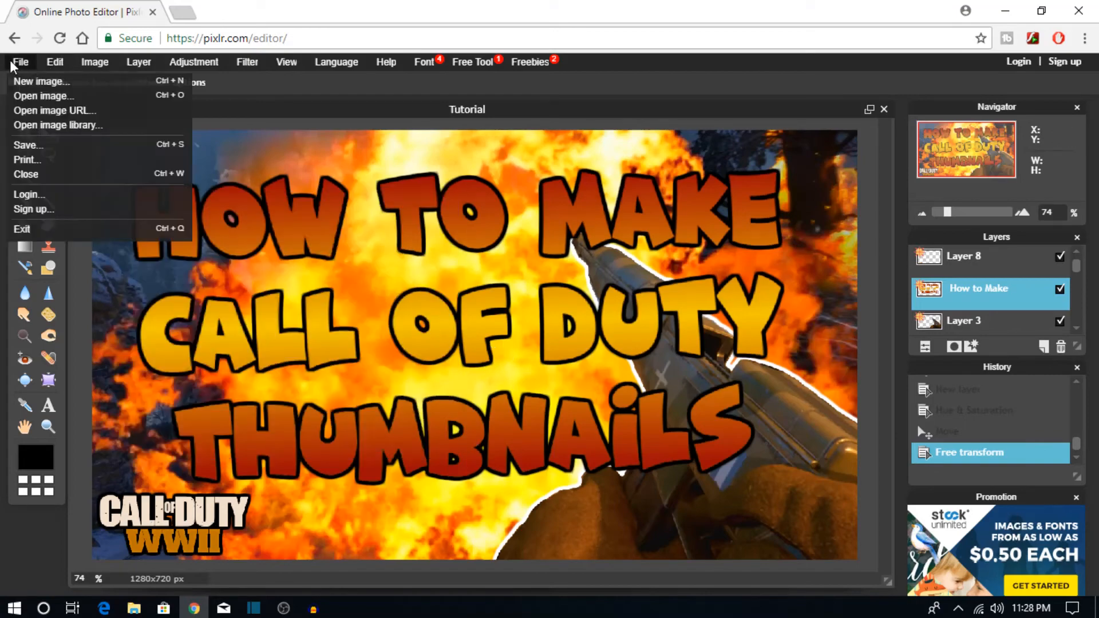
{"action": "left_click", "coordinate": [29, 98]}
{"action": "left_click", "coordinate": [461, 246]}
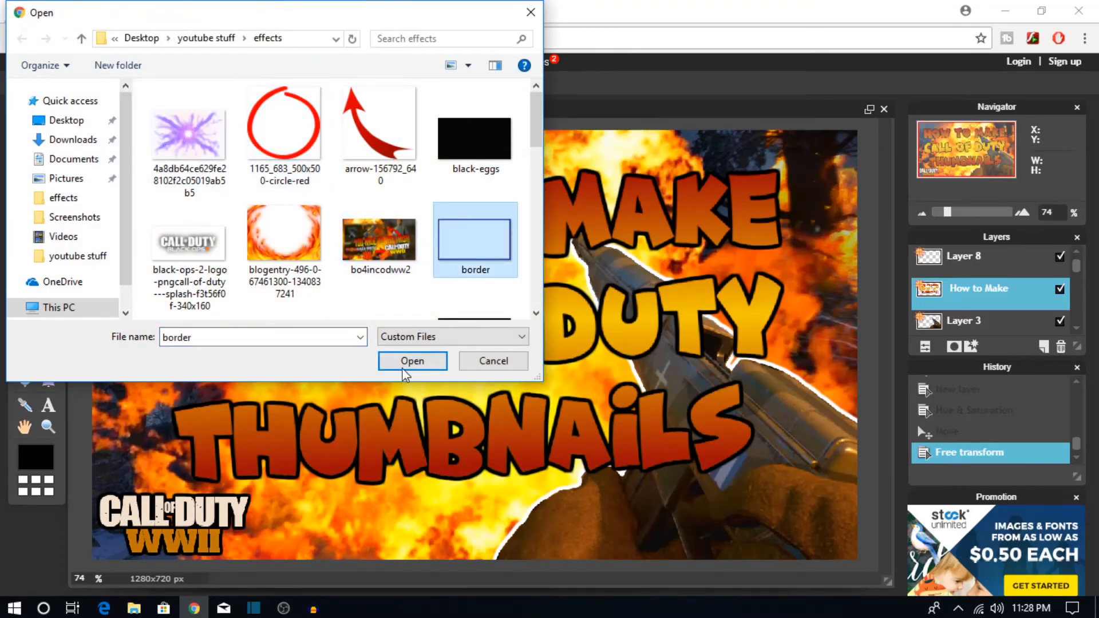
{"action": "left_click", "coordinate": [406, 362]}
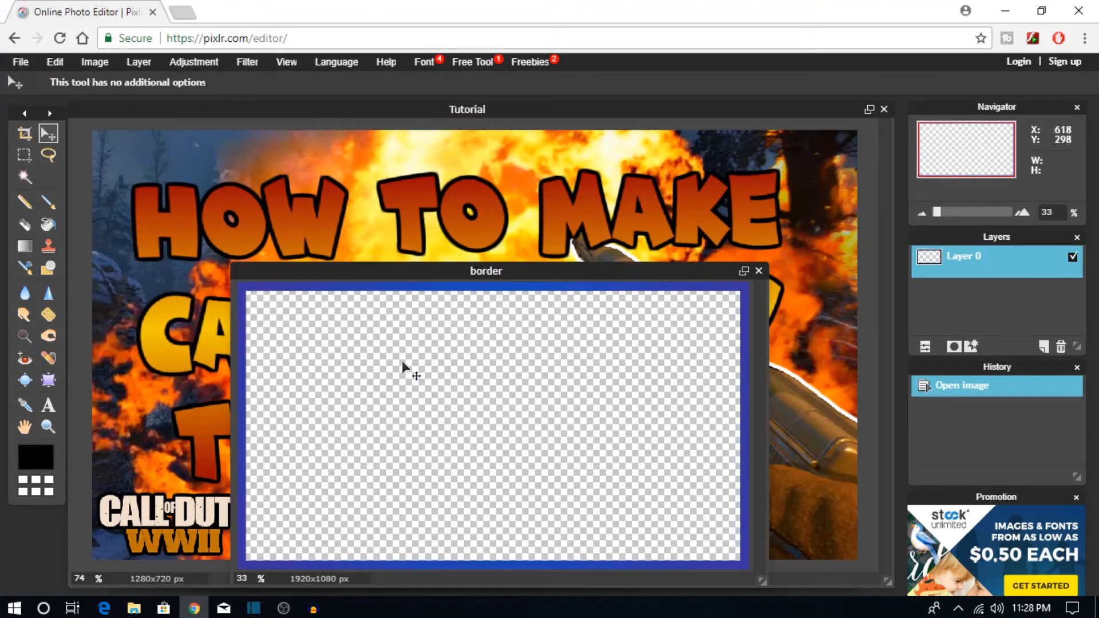
Step: Resize the border image to 1280 pixels wide with constrained proportions and paste it into the Tutorial image as a new layer
{"action": "left_click", "coordinate": [95, 62]}
{"action": "left_click", "coordinate": [94, 79]}
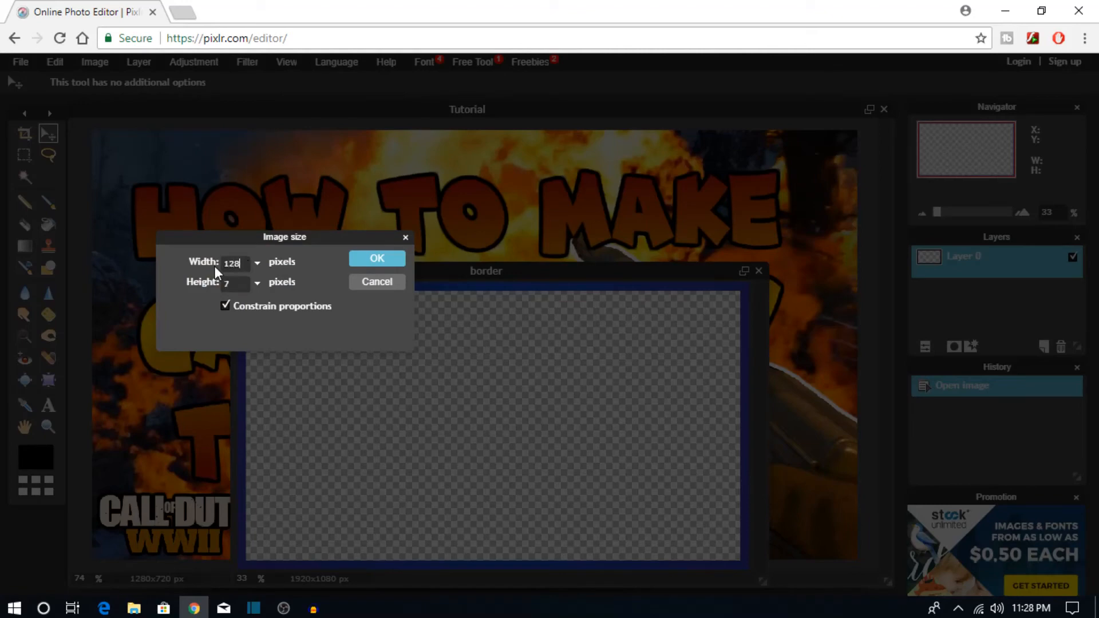
{"action": "left_click", "coordinate": [385, 263]}
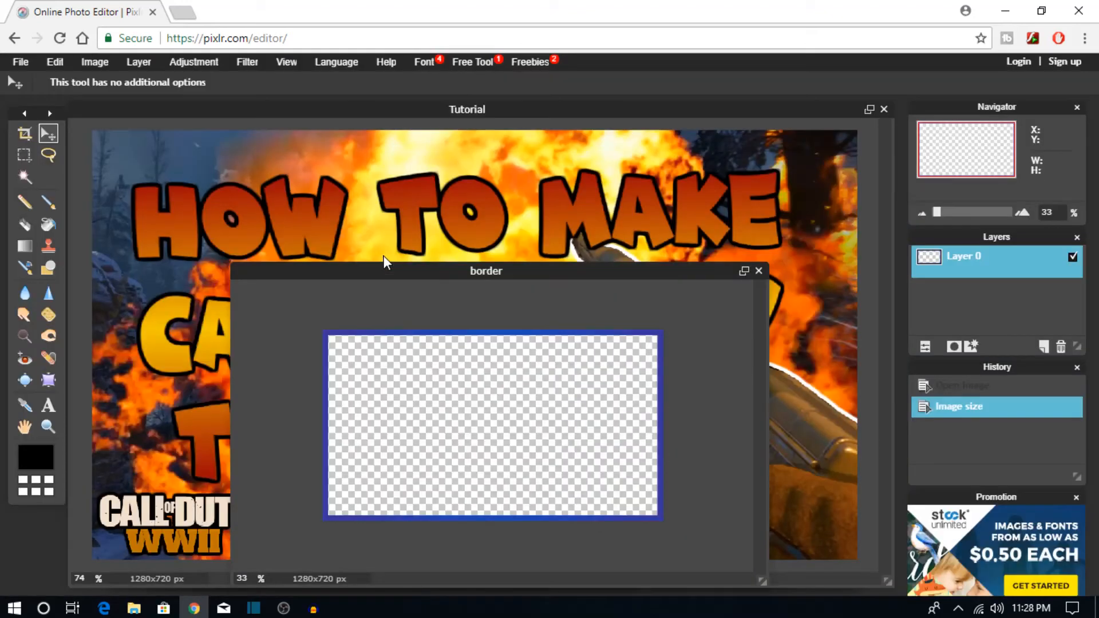
{"action": "key", "text": "ctrl+a"}
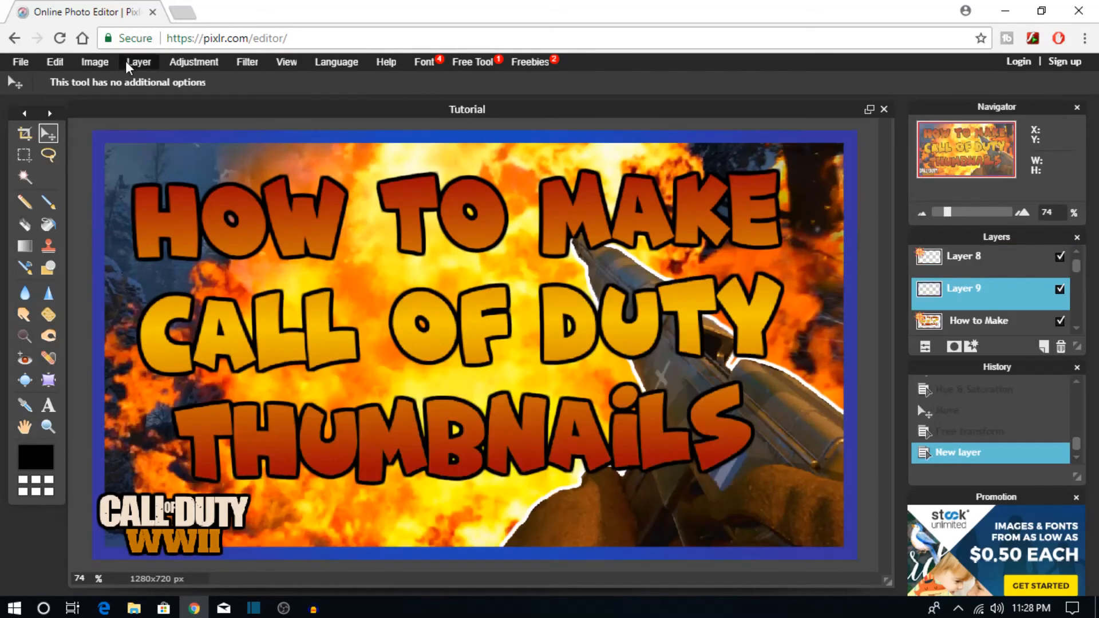
Step: Select the border layer's pixels, fill them with a linear light grey-to-white gradient running vertically, and deselect
{"action": "left_click", "coordinate": [54, 62]}
{"action": "left_click", "coordinate": [75, 258]}
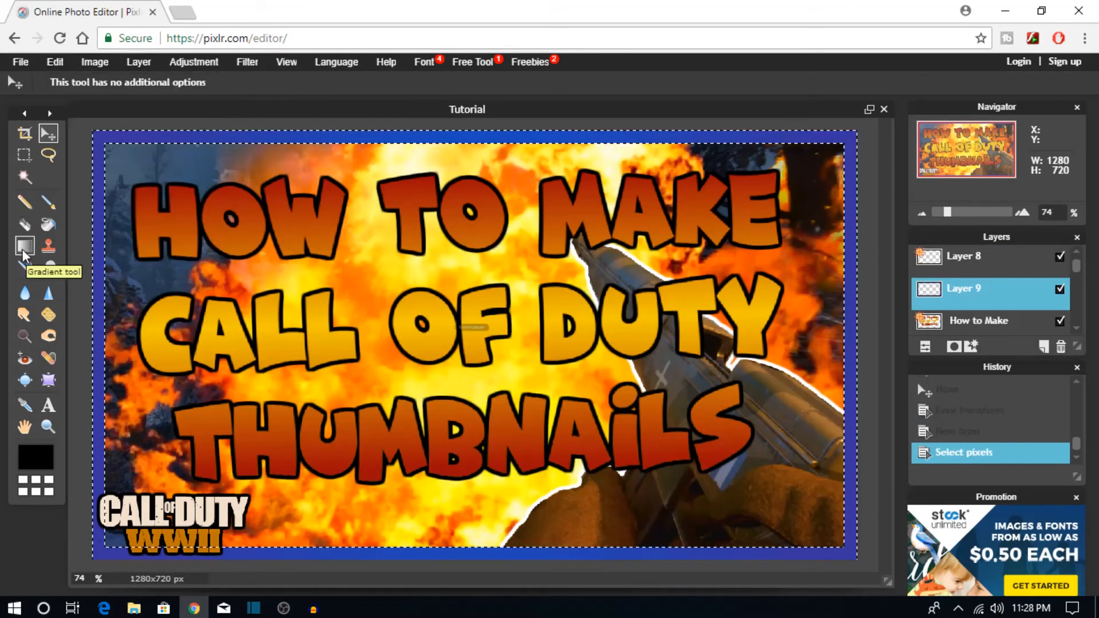
{"action": "left_click", "coordinate": [24, 246]}
{"action": "left_click", "coordinate": [233, 83]}
{"action": "left_click", "coordinate": [375, 274]}
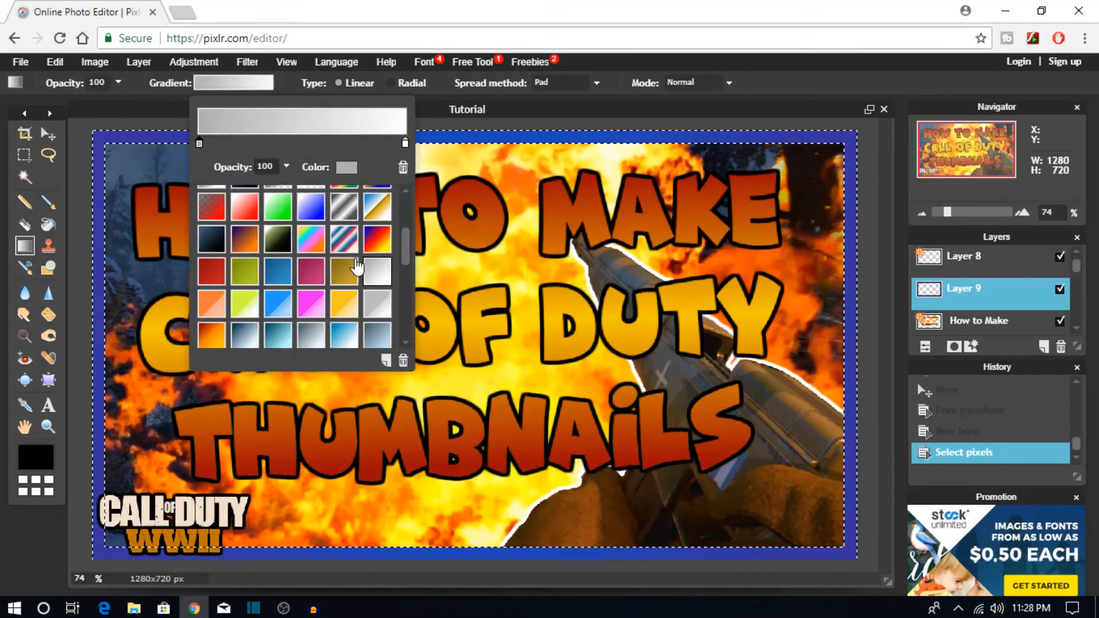
{"action": "left_click_drag", "start_coordinate": [407, 130], "coordinate": [536, 558]}
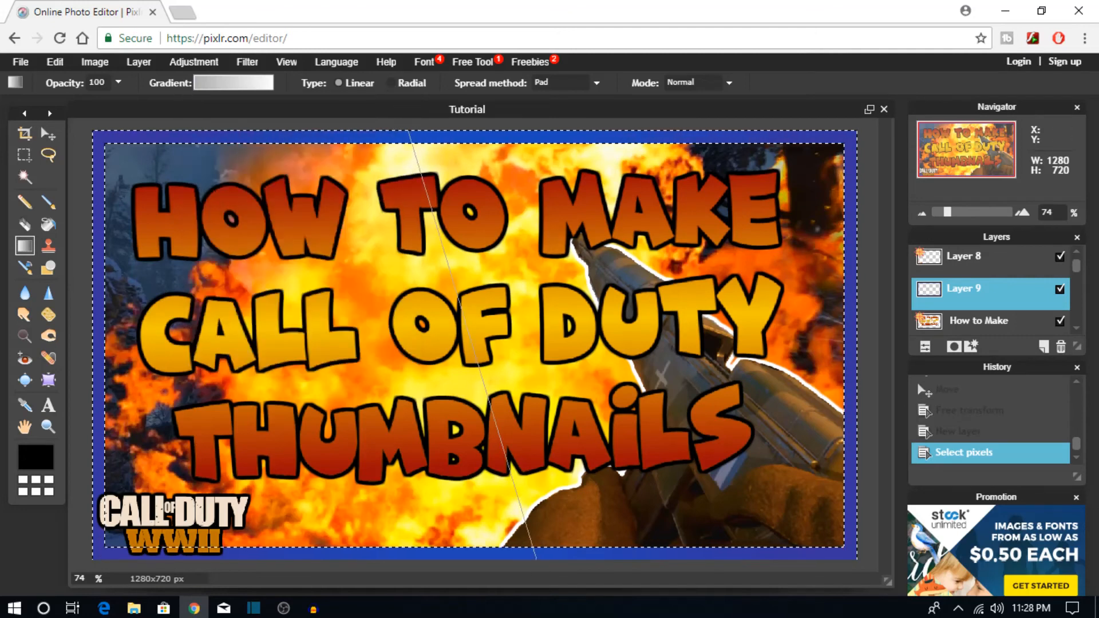
{"action": "left_click_drag", "start_coordinate": [560, 608], "coordinate": [425, 131]}
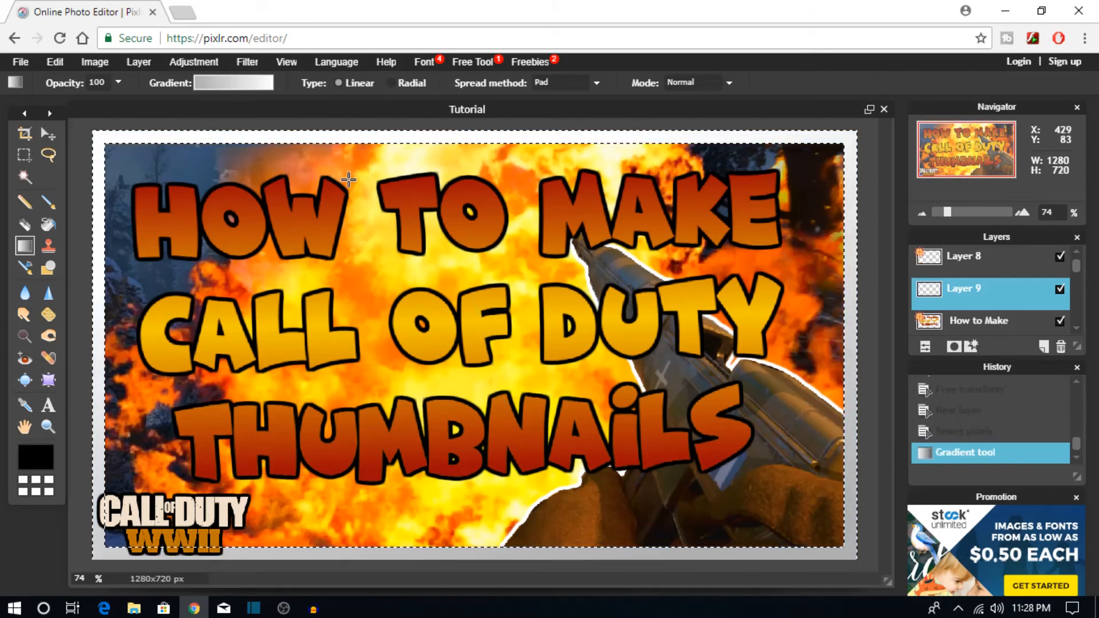
{"action": "key", "text": "ctrl+d"}
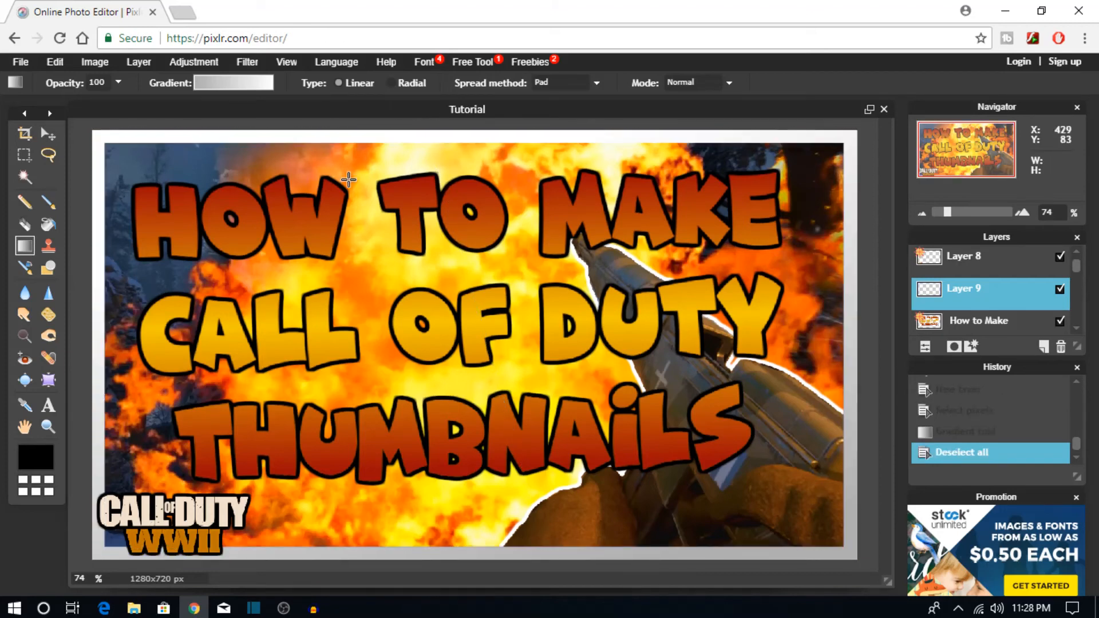
Step: Scale the border layer down slightly about its center so it sits just inside the image edges, and apply the transform
{"action": "left_click", "coordinate": [55, 62]}
{"action": "left_click", "coordinate": [90, 180]}
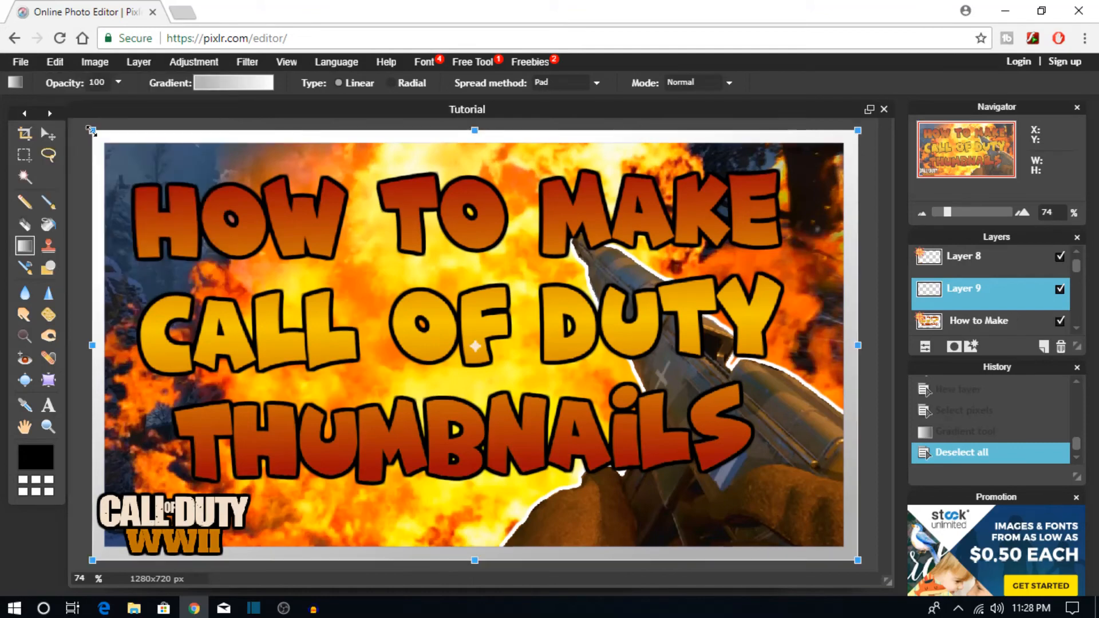
{"action": "left_click_drag", "start_coordinate": [91, 130], "coordinate": [104, 138]}
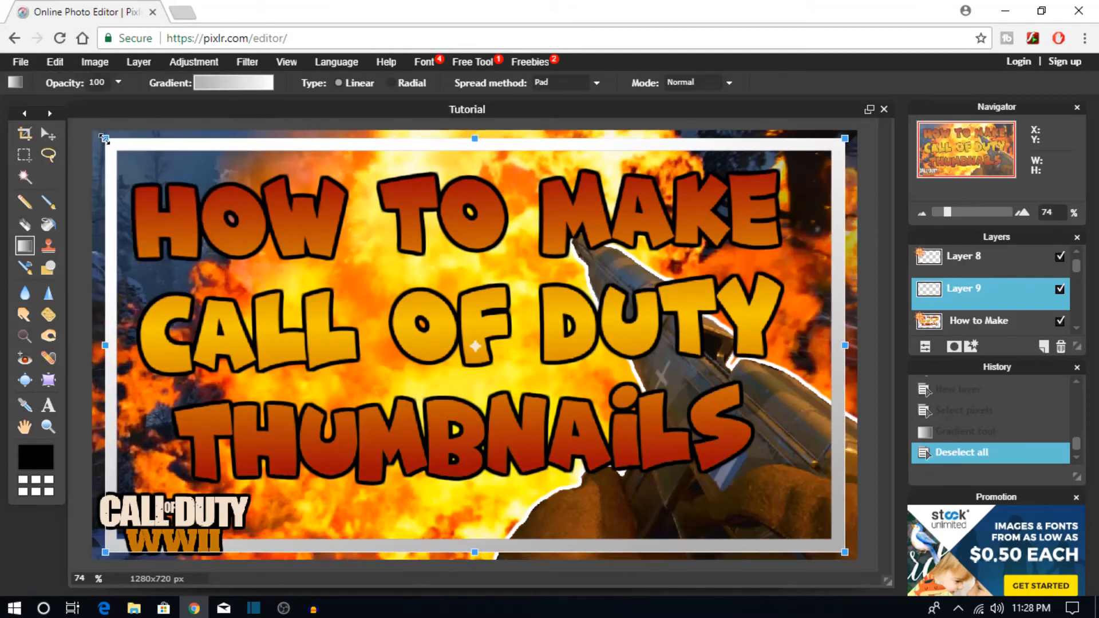
{"action": "left_click", "coordinate": [971, 81]}
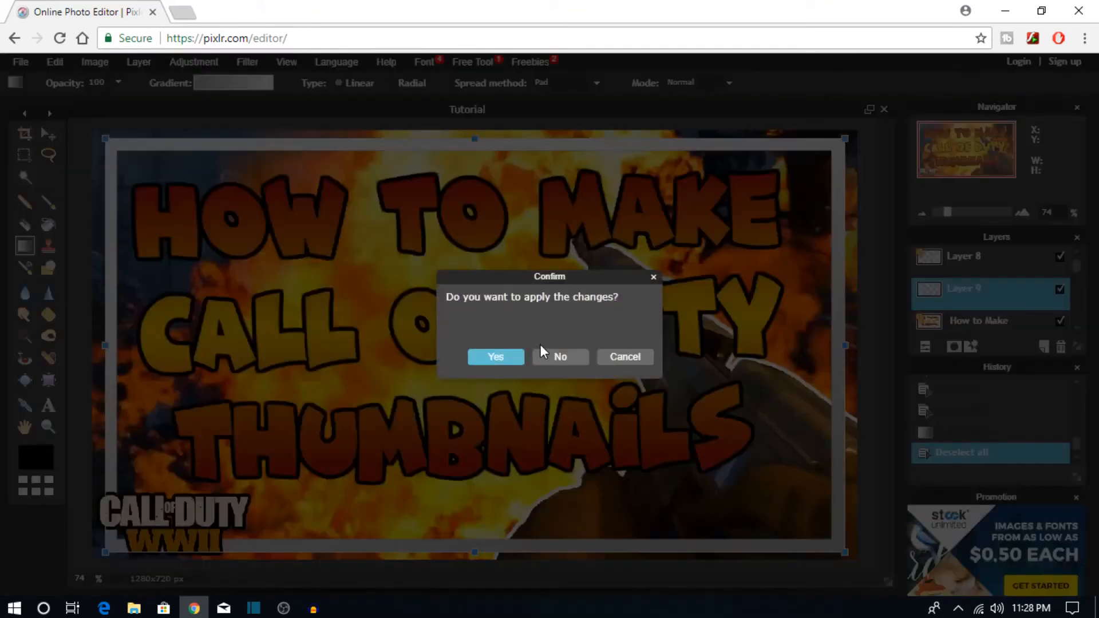
{"action": "left_click", "coordinate": [514, 357]}
Step: Move the "How to Make" title layer slightly to the right to center it within the border
{"action": "left_click", "coordinate": [1010, 323]}
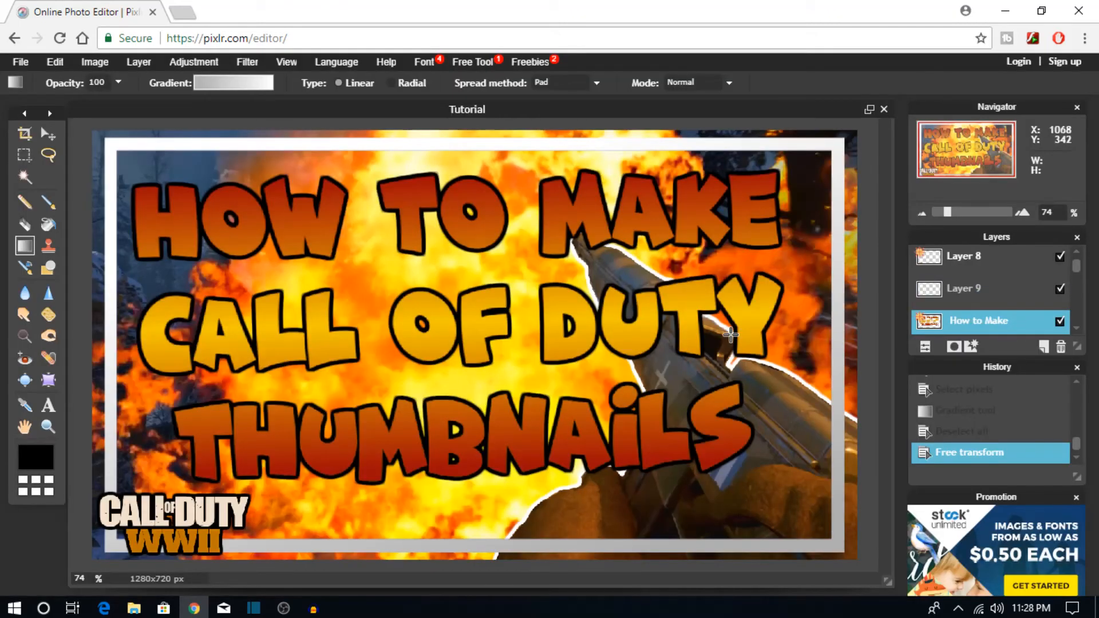
{"action": "left_click", "coordinate": [48, 133]}
{"action": "left_click_drag", "start_coordinate": [418, 333], "coordinate": [432, 334]}
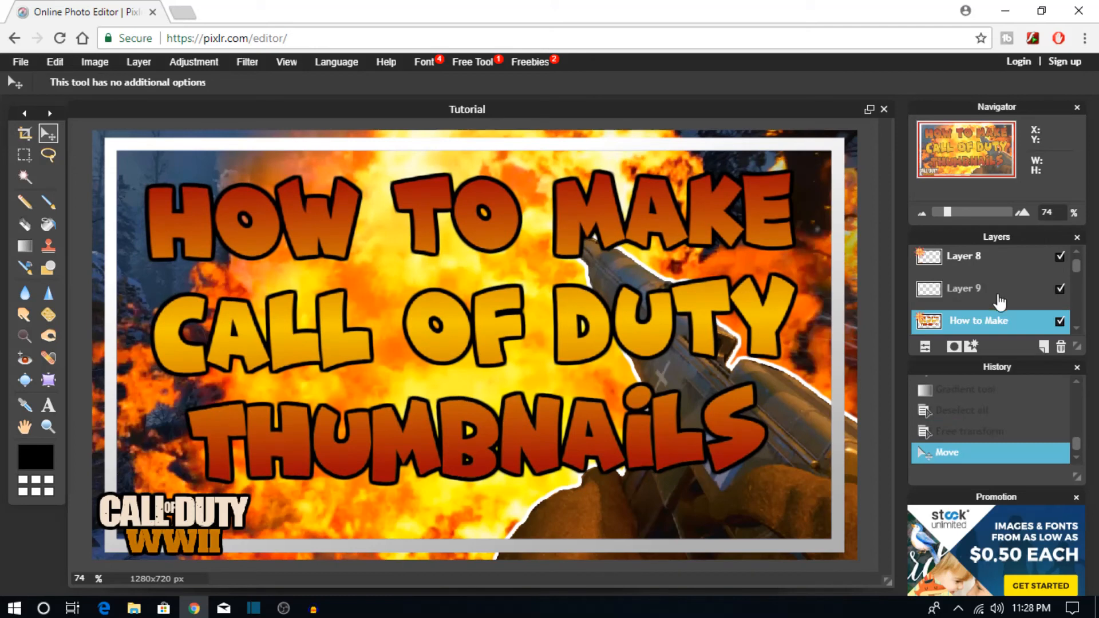
Step: Reorder the layers so the title and the weapon lie above the logo and the border
{"action": "scroll", "coordinate": [999, 300], "scroll_direction": "down", "scroll_amount": 1}
{"action": "left_click_drag", "start_coordinate": [999, 321], "coordinate": [1005, 256]}
{"action": "scroll", "coordinate": [1006, 309], "scroll_direction": "down", "scroll_amount": 1}
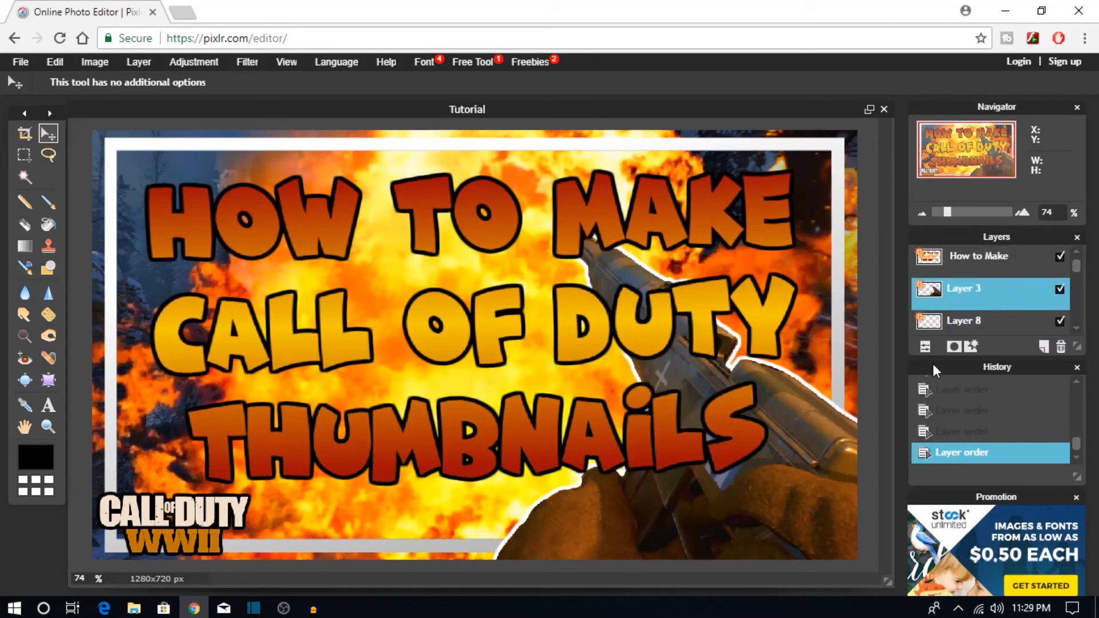
Step: Shrink the Call of Duty WWII logo a little more and place it inside the border's lower-left corner
{"action": "left_click", "coordinate": [967, 321]}
{"action": "left_click", "coordinate": [55, 61]}
{"action": "left_click", "coordinate": [103, 179]}
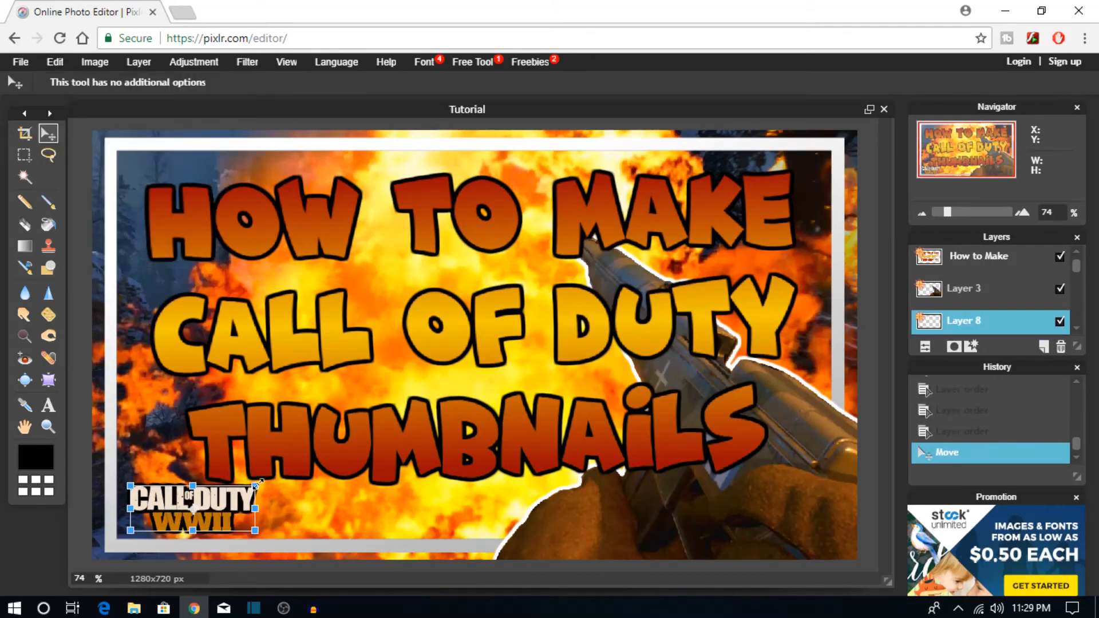
{"action": "left_click_drag", "start_coordinate": [257, 485], "coordinate": [249, 489]}
{"action": "left_click_drag", "start_coordinate": [191, 509], "coordinate": [183, 510]}
{"action": "key", "text": "Return"}
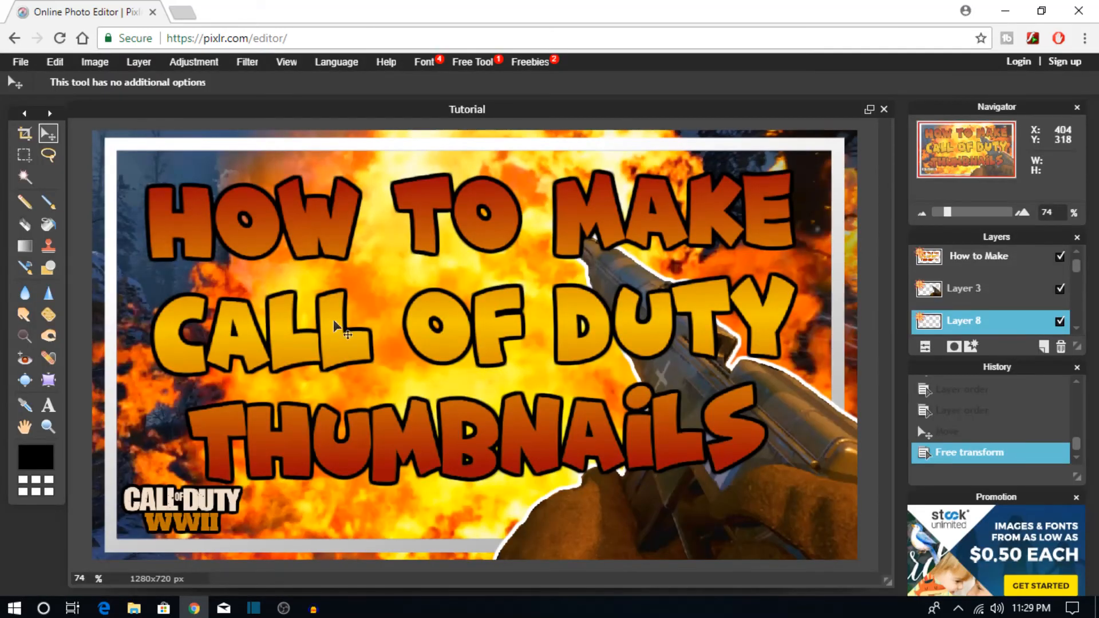
Step: Save the thumbnail to the computer's effects folder as a JPEG named Tutorial at quality 100
{"action": "left_click", "coordinate": [20, 62]}
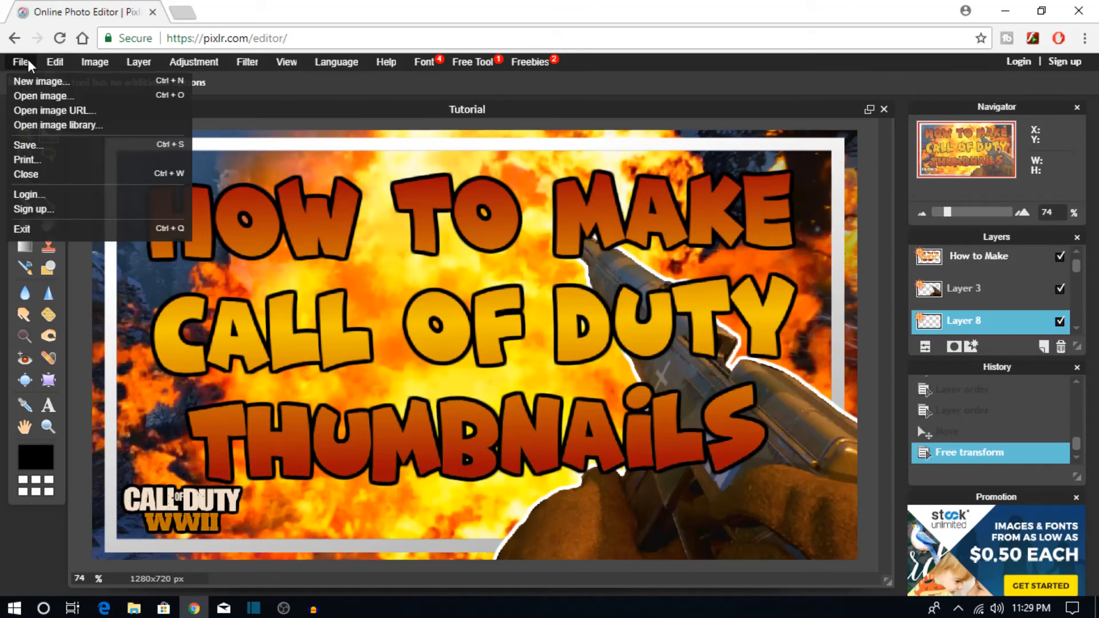
{"action": "left_click", "coordinate": [57, 144]}
{"action": "left_click_drag", "start_coordinate": [755, 317], "coordinate": [884, 326]}
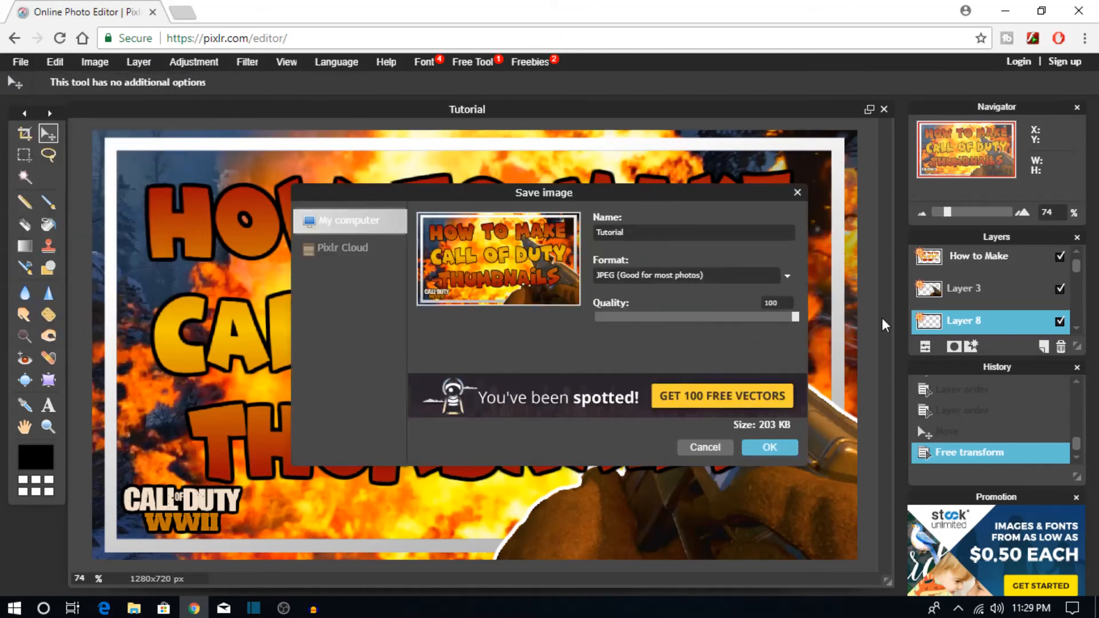
{"action": "left_click", "coordinate": [778, 448]}
{"action": "left_click", "coordinate": [412, 361]}
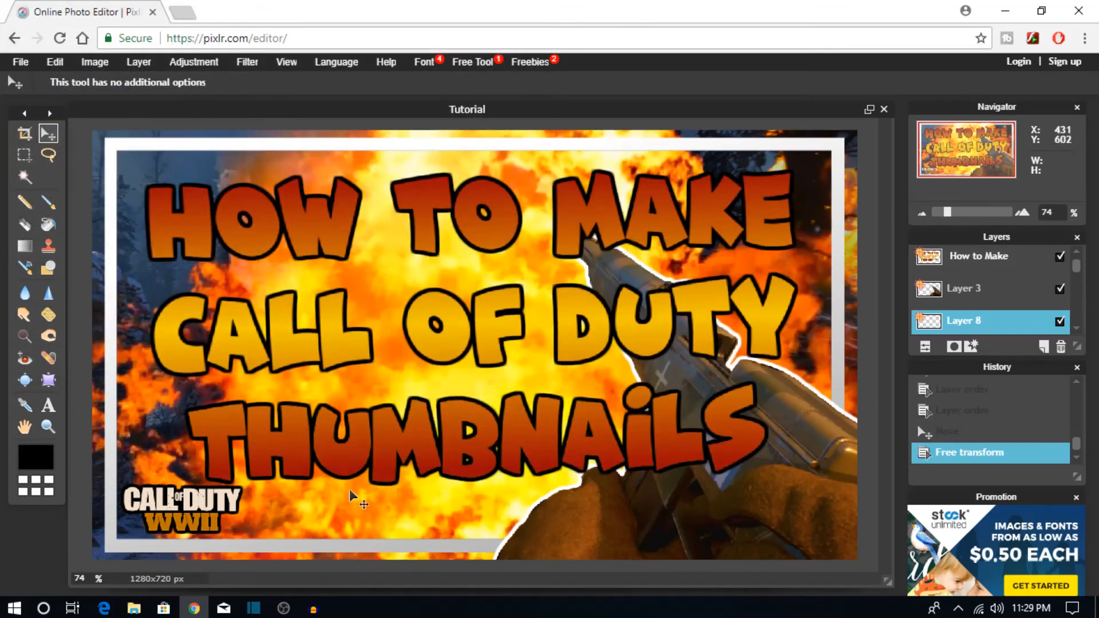
Step: Open the saved Tutorial image from the recent files in File Explorer, view it maximized, and close both windows
{"action": "left_click", "coordinate": [194, 610]}
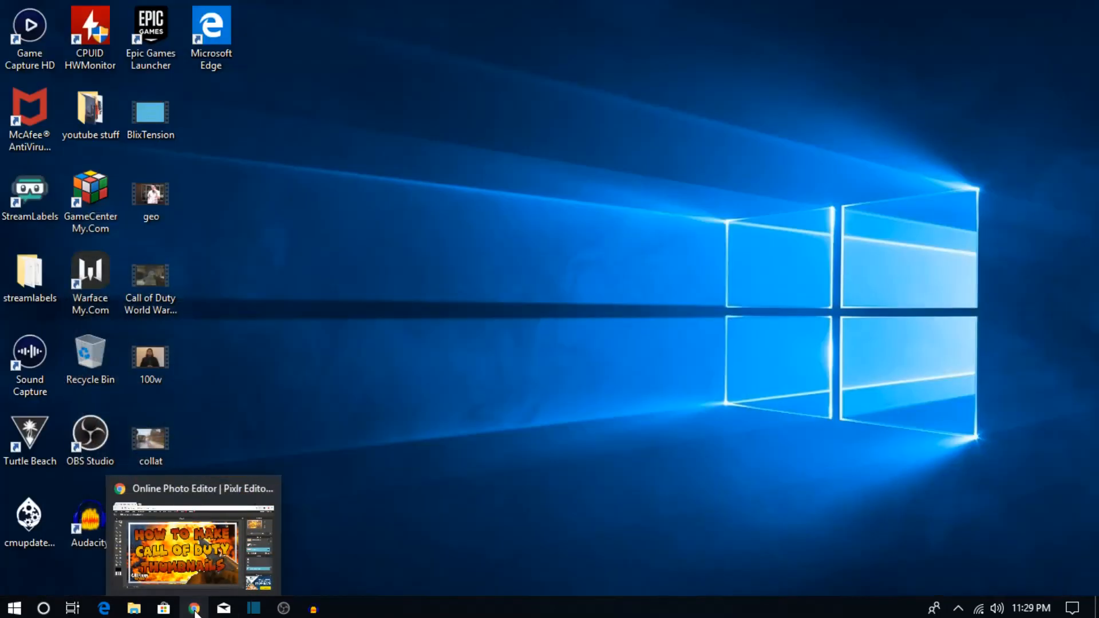
{"action": "left_click", "coordinate": [134, 608]}
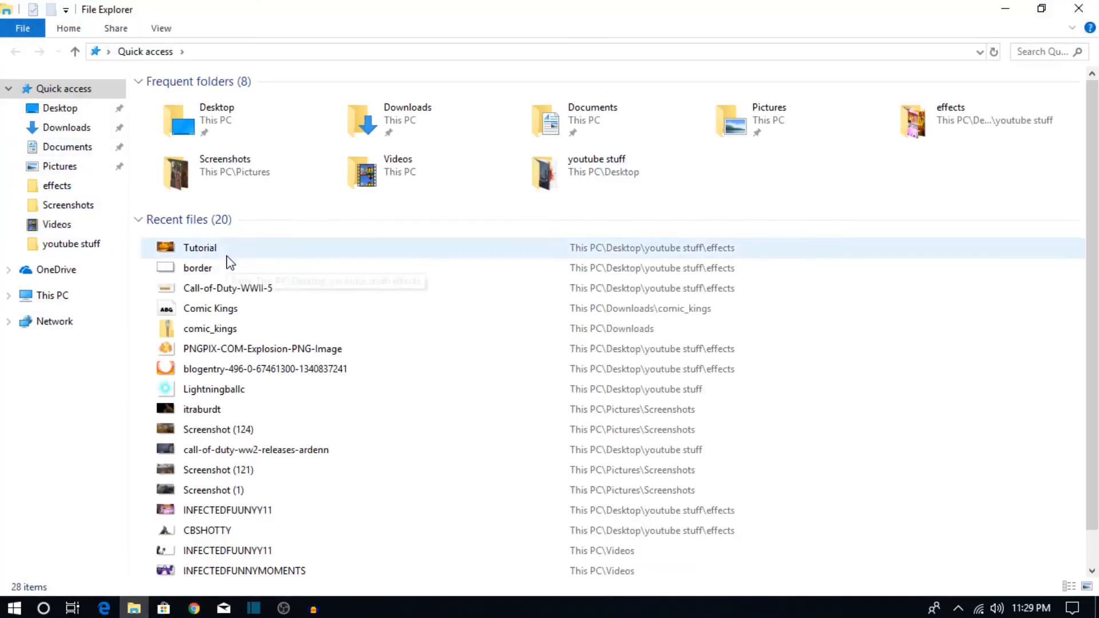
{"action": "double_click", "coordinate": [228, 251]}
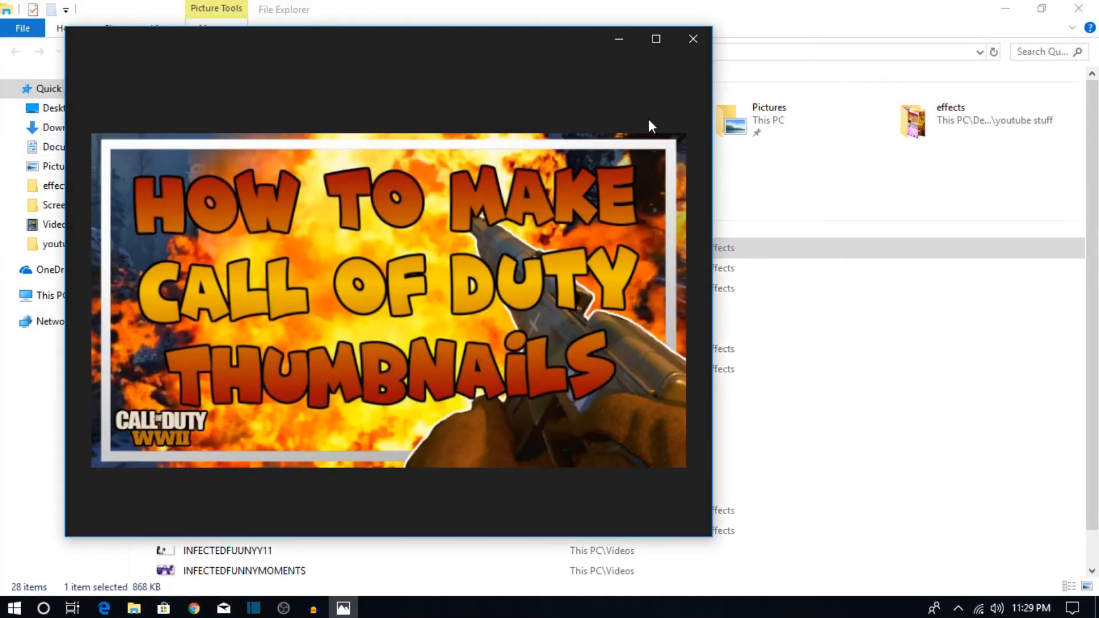
{"action": "left_click", "coordinate": [655, 40]}
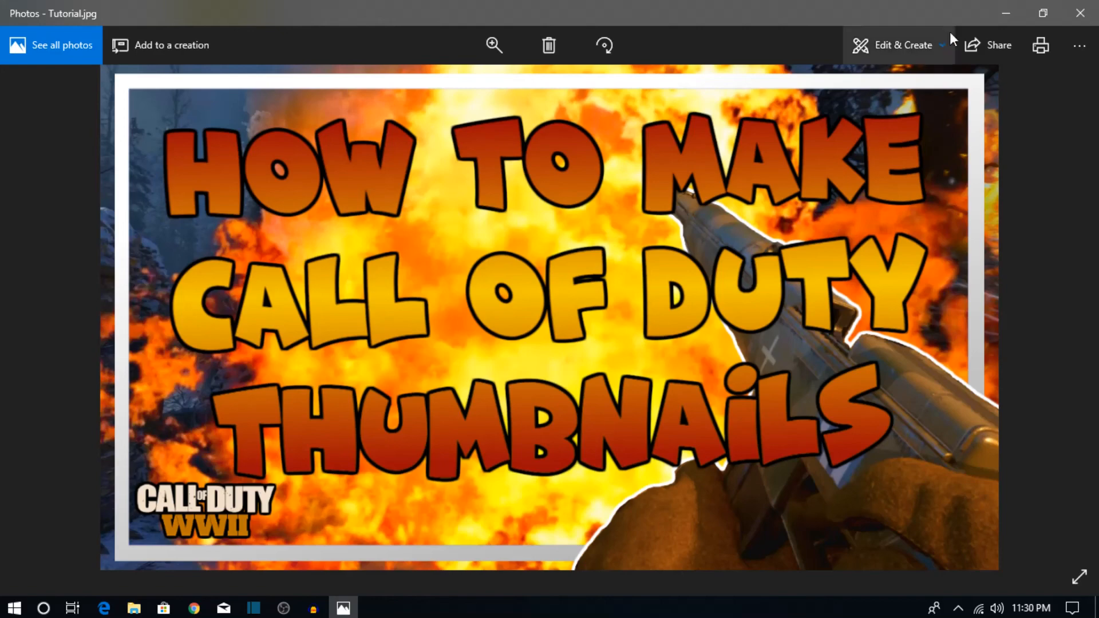
{"action": "left_click", "coordinate": [1080, 11]}
{"action": "left_click", "coordinate": [1088, 8]}
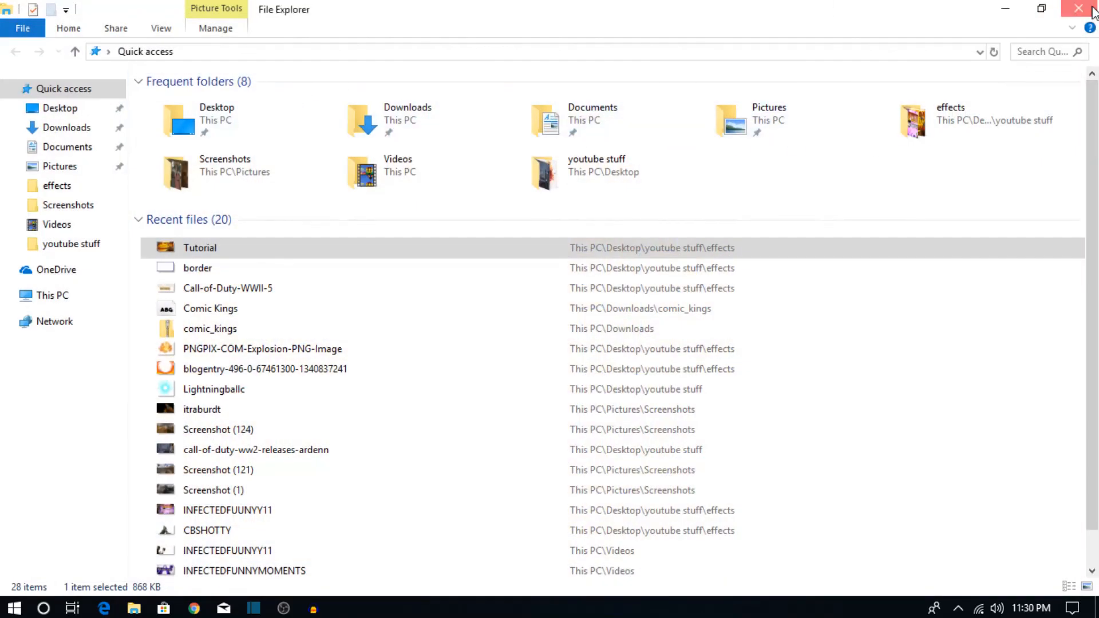
Step: Return to Chrome and search Google Images for "cod ww2 weapons png" in a new tab
{"action": "left_click", "coordinate": [195, 609]}
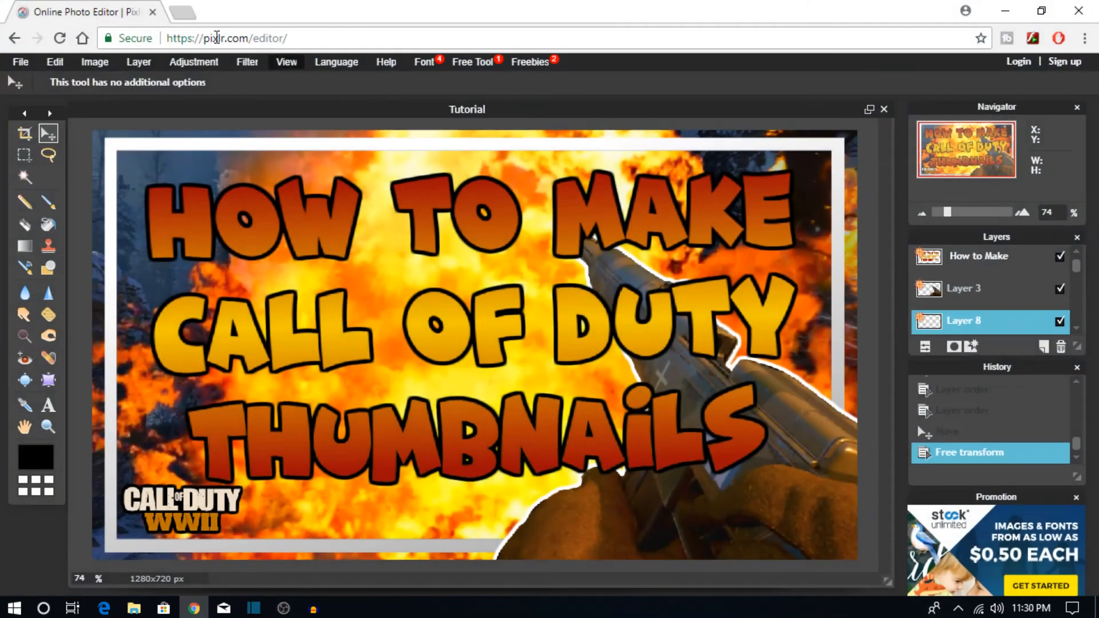
{"action": "left_click", "coordinate": [182, 12]}
{"action": "type", "text": "c"}
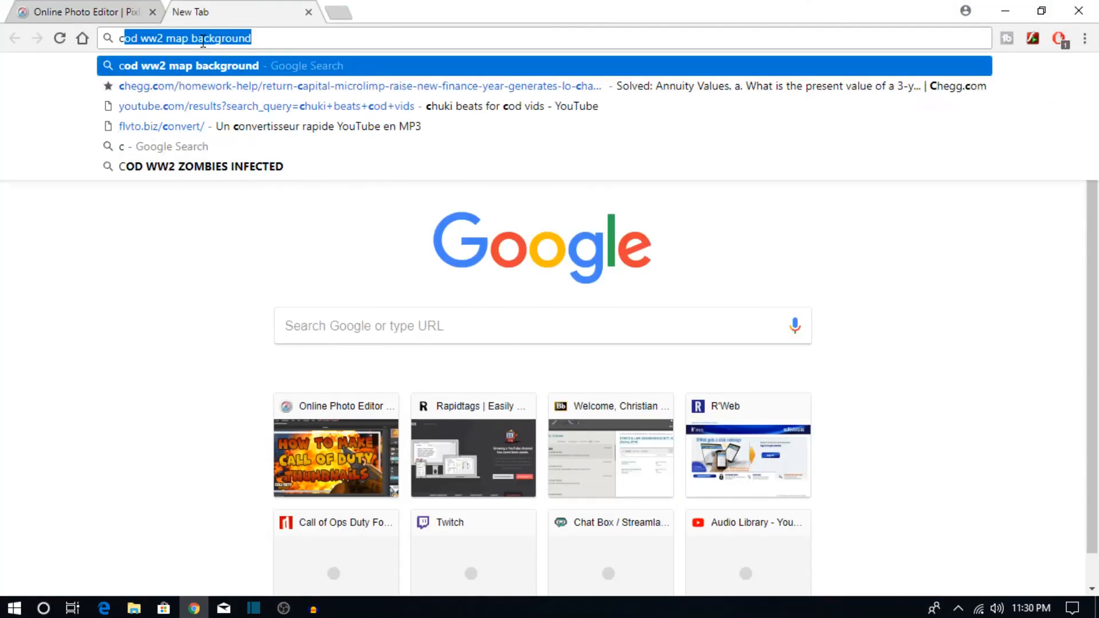
{"action": "type", "text": "od ww2 weapons png"}
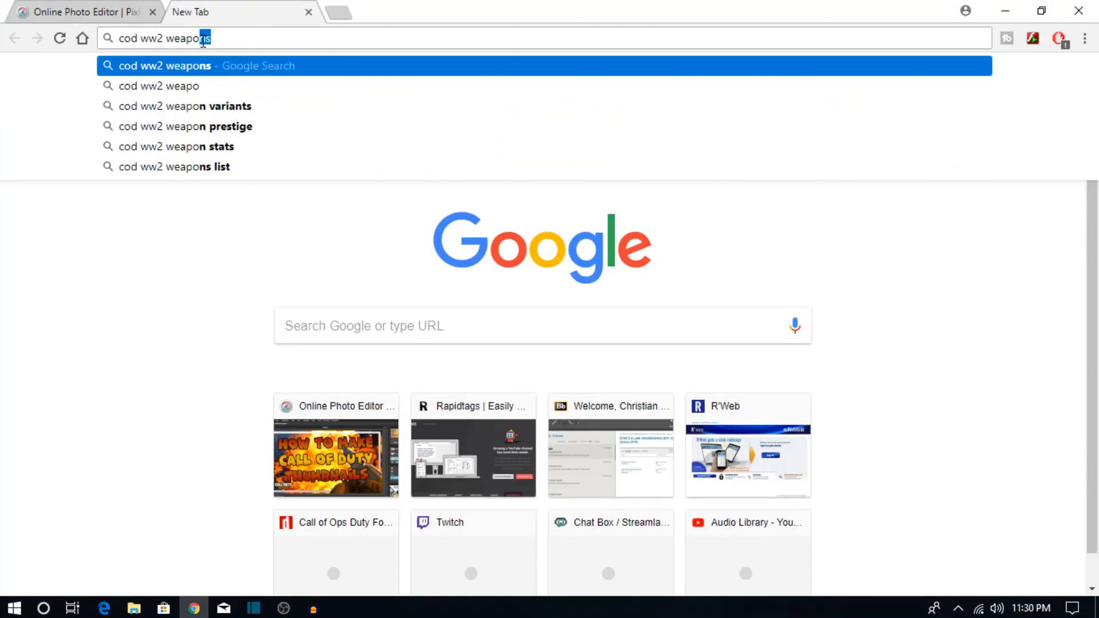
{"action": "key", "text": "Return"}
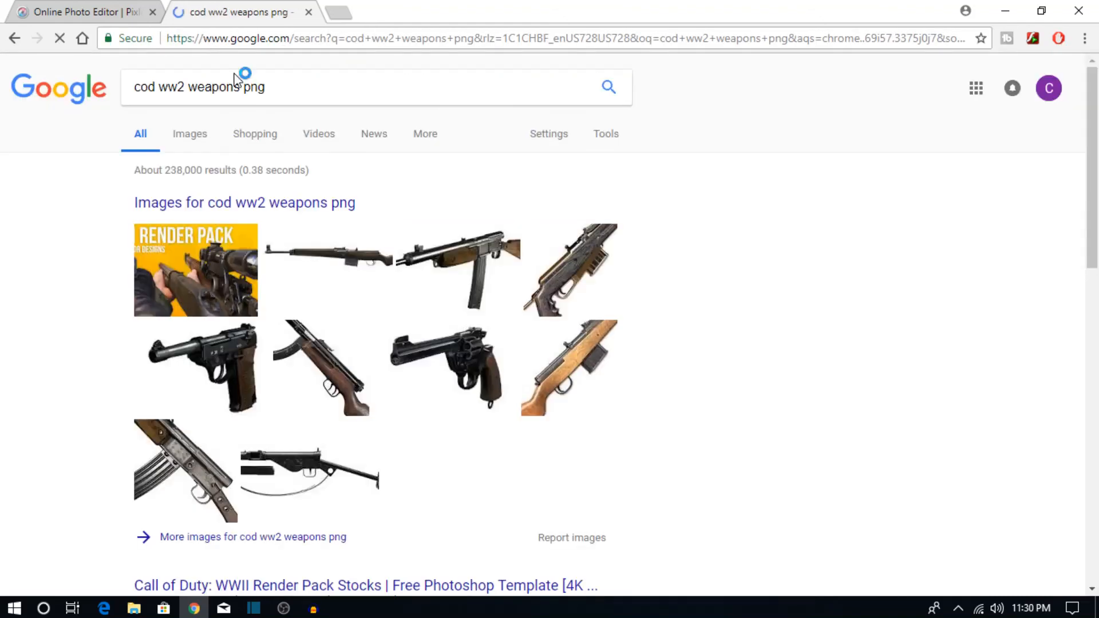
{"action": "left_click", "coordinate": [208, 140]}
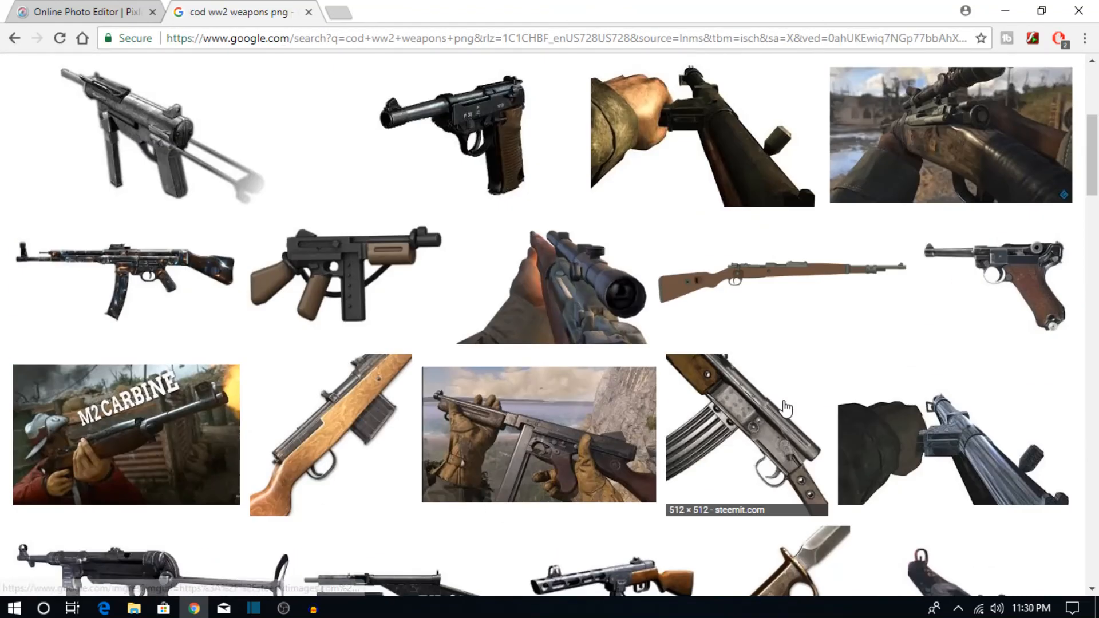
Step: Preview the scoped Springfield rifle and the engraved drum-magazine gun among the image results, closing each preview
{"action": "left_click", "coordinate": [551, 286]}
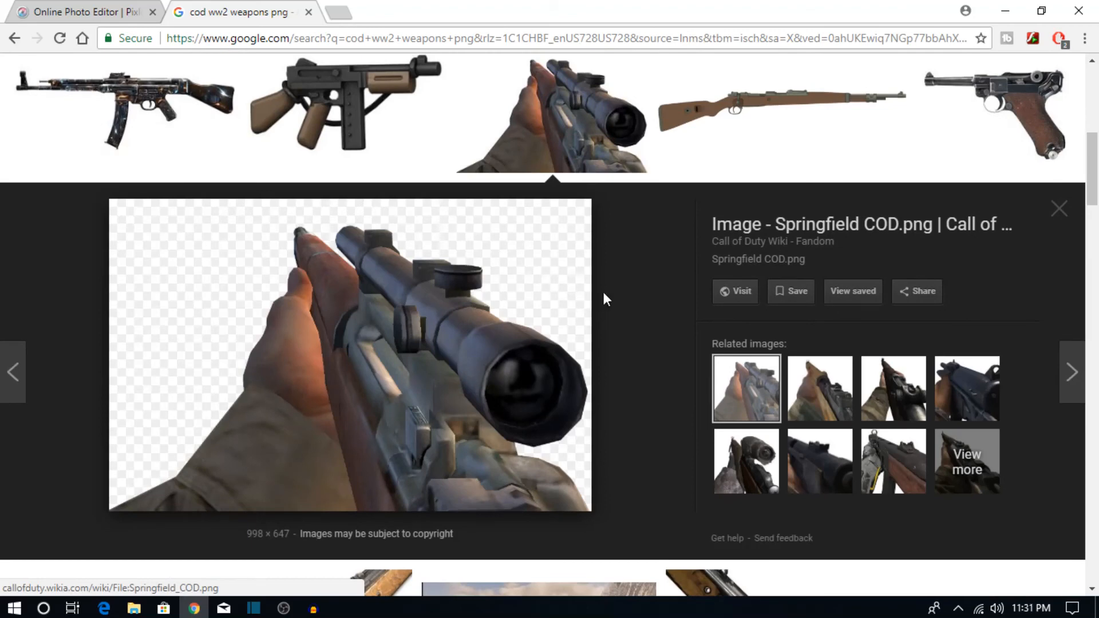
{"action": "left_click", "coordinate": [1057, 208]}
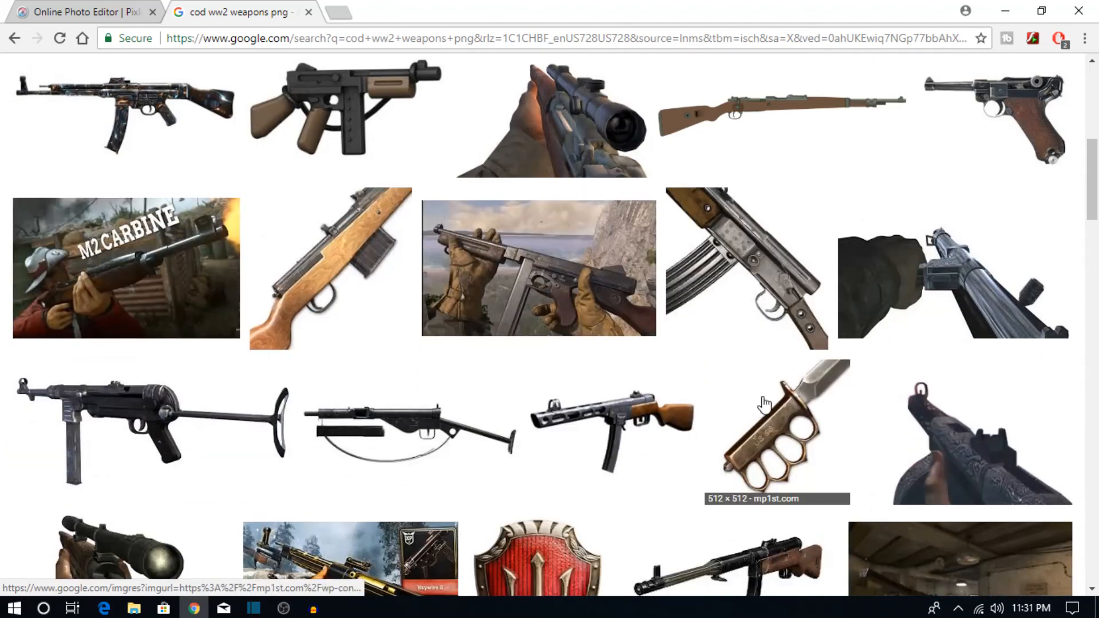
{"action": "scroll", "coordinate": [849, 404], "scroll_direction": "up", "scroll_amount": 4}
{"action": "scroll", "coordinate": [849, 404], "scroll_direction": "down", "scroll_amount": 4}
{"action": "left_click", "coordinate": [943, 445]}
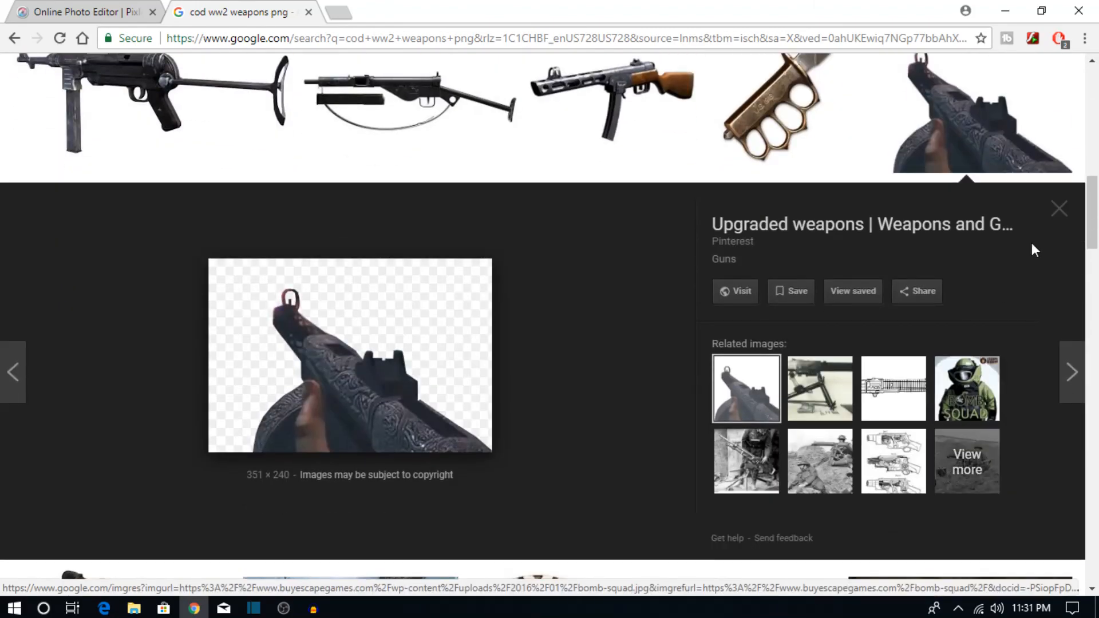
{"action": "left_click", "coordinate": [1051, 214]}
{"action": "scroll", "coordinate": [352, 293], "scroll_direction": "up", "scroll_amount": 9}
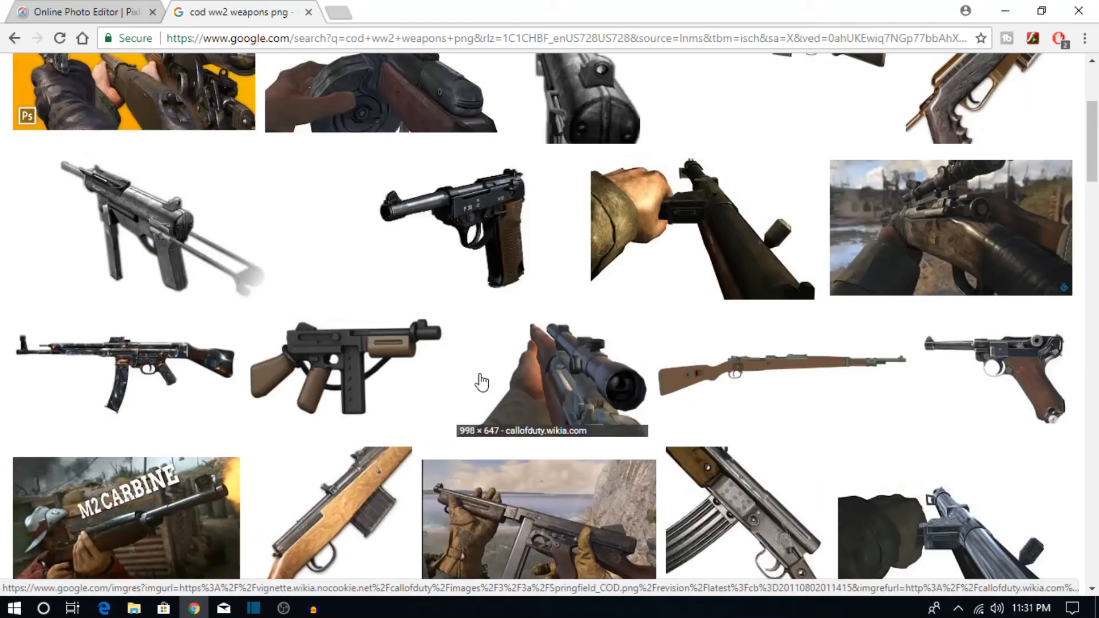
Step: Download the transparent Call of Duty WWII Machine Gun image from Mega Construx and close its preview
{"action": "left_click", "coordinate": [334, 380]}
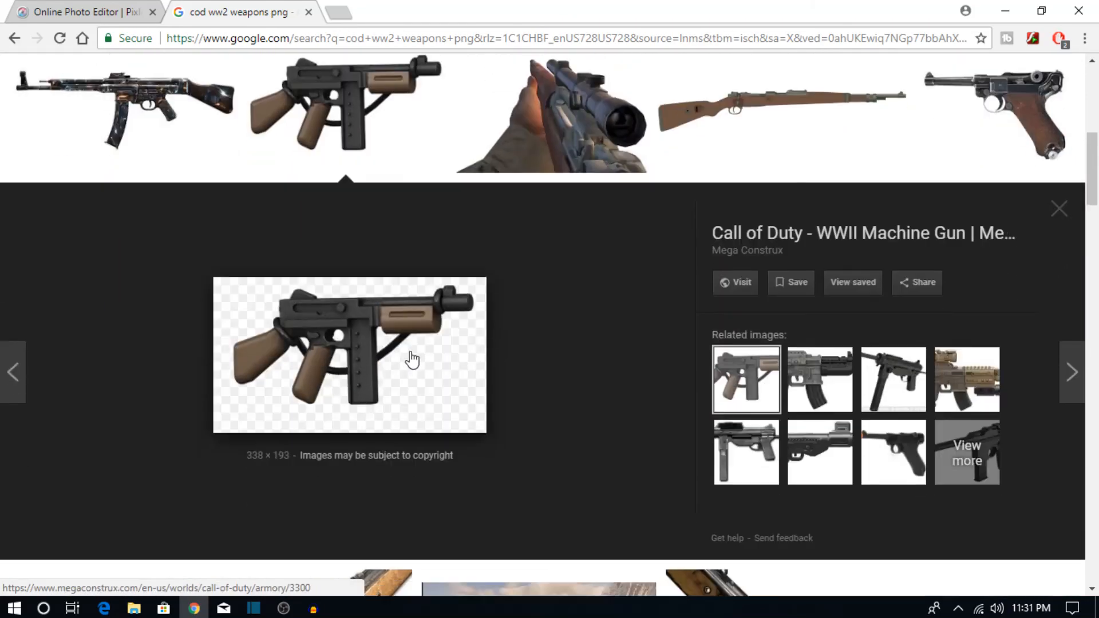
{"action": "right_click", "coordinate": [342, 366]}
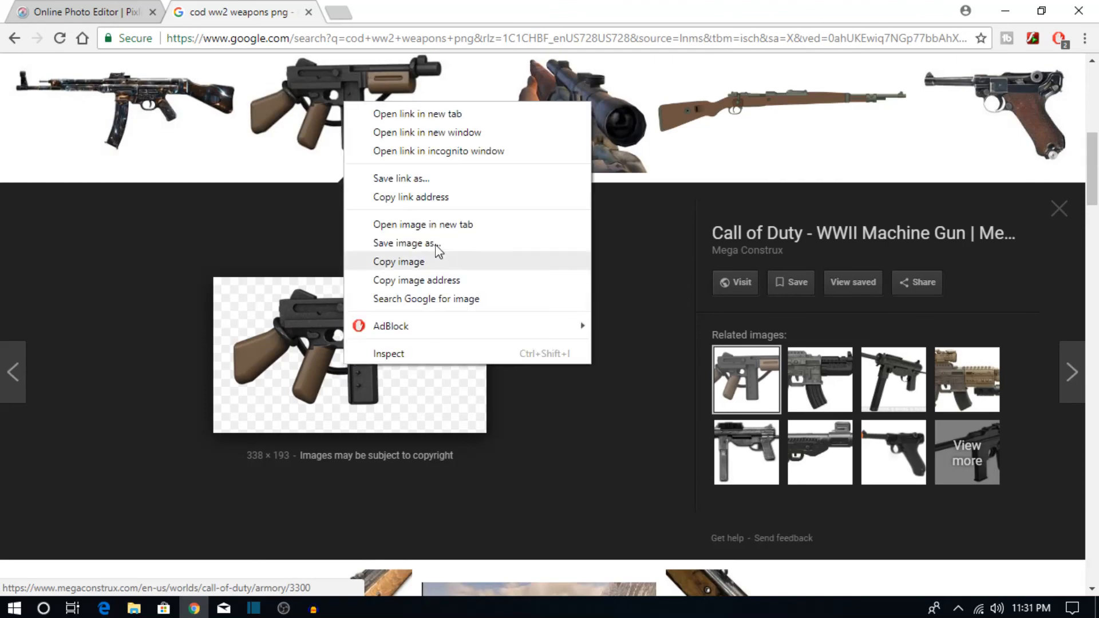
{"action": "left_click", "coordinate": [434, 245]}
{"action": "left_click", "coordinate": [425, 359]}
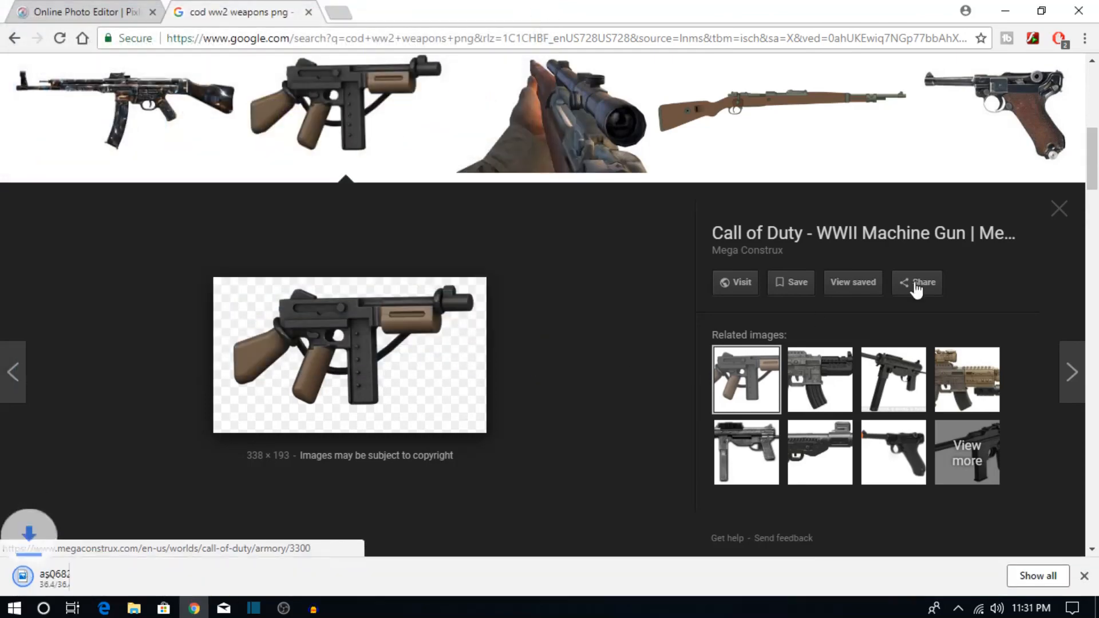
{"action": "left_click", "coordinate": [1058, 215]}
{"action": "scroll", "coordinate": [628, 326], "scroll_direction": "up", "scroll_amount": 3}
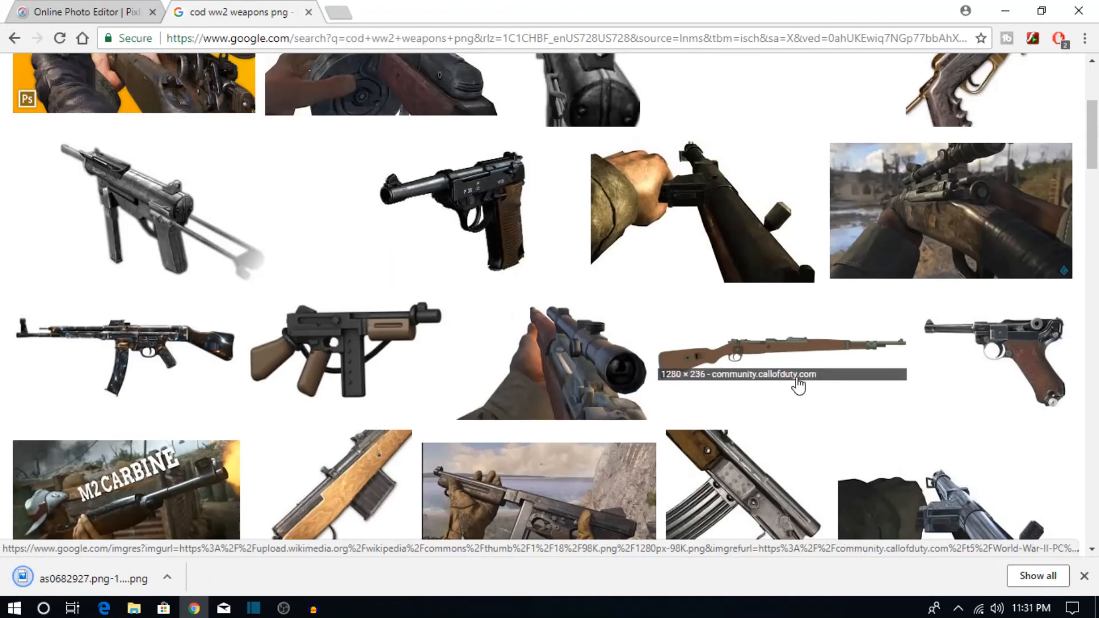
{"action": "scroll", "coordinate": [628, 327], "scroll_direction": "up", "scroll_amount": 3}
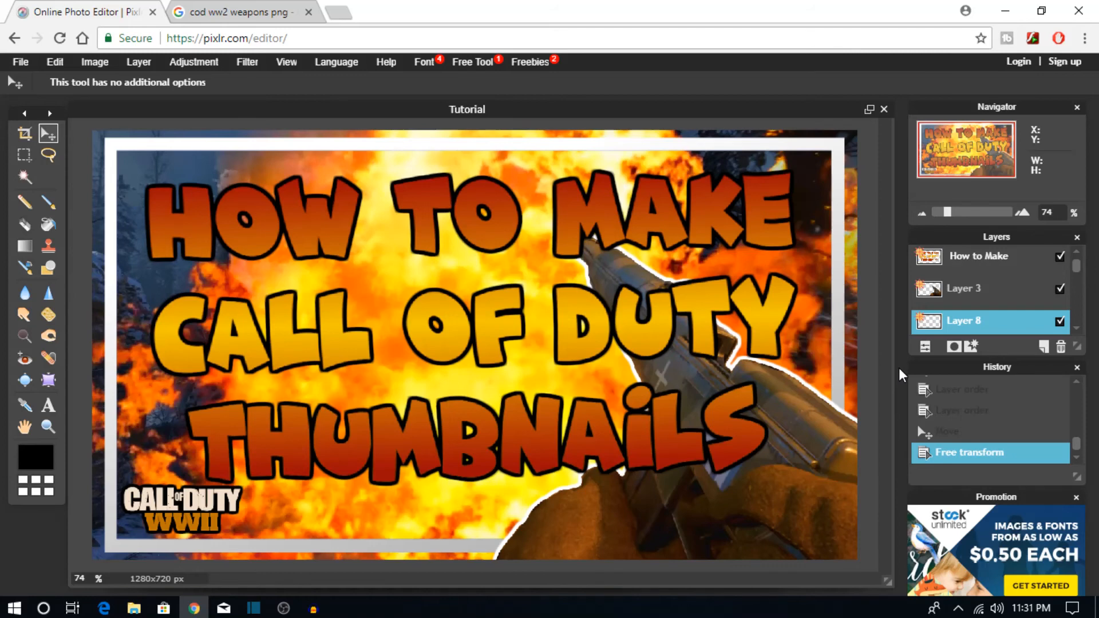